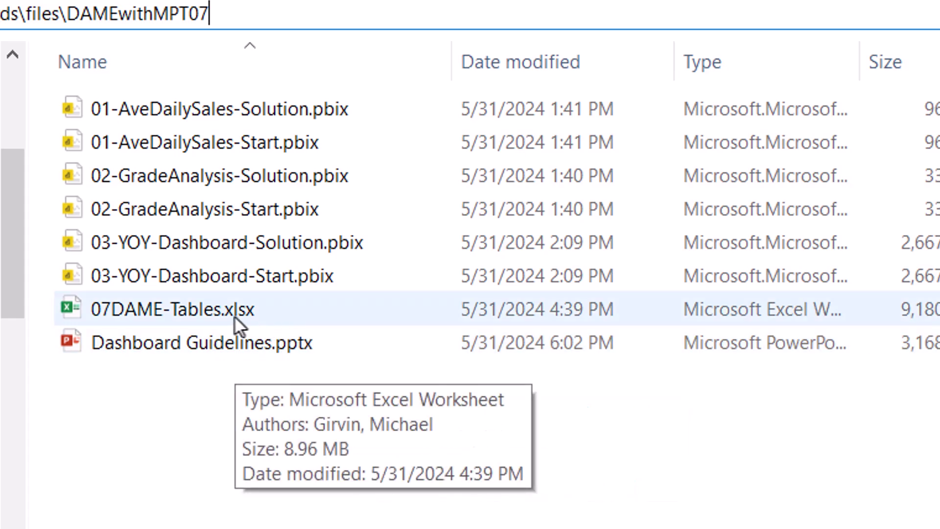
# Step: Open 01-AveDailySales-Start.pbix and bring up the change-source settings for its 07dame-tables.xlsx data source
pyautogui.click(322, 145)
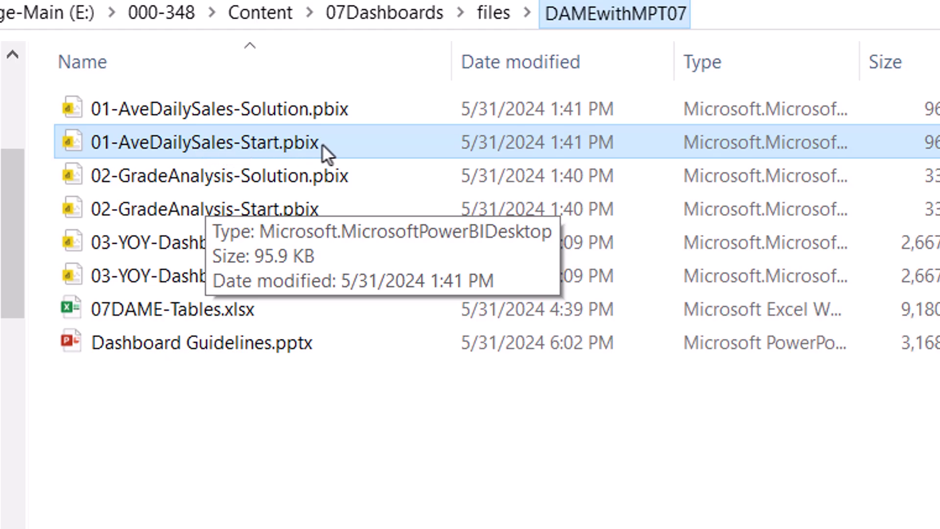
pyautogui.doubleClick(368, 143)
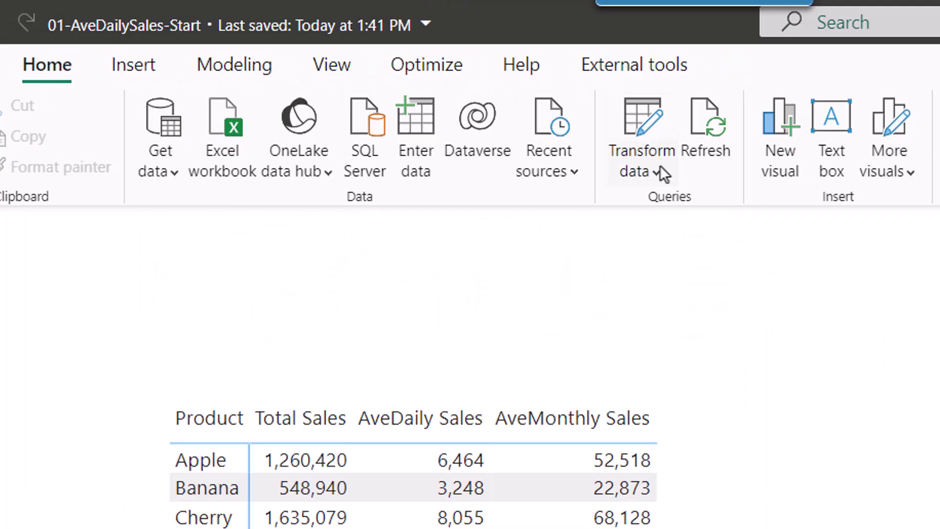
pyautogui.click(657, 169)
pyautogui.click(703, 256)
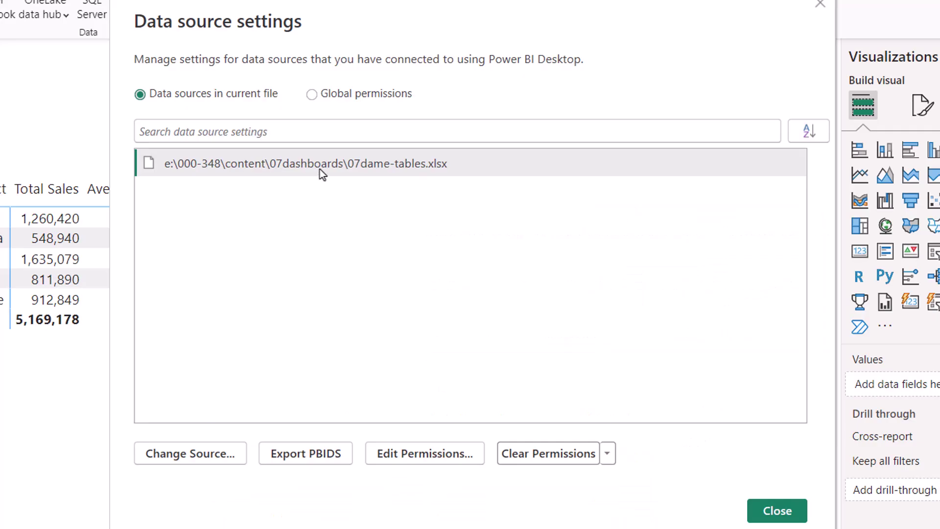
pyautogui.click(320, 168)
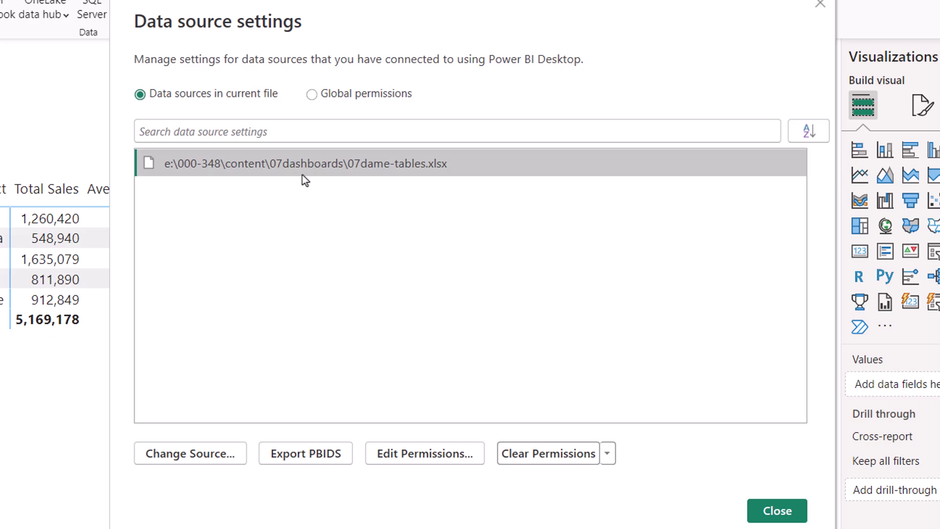
pyautogui.click(200, 457)
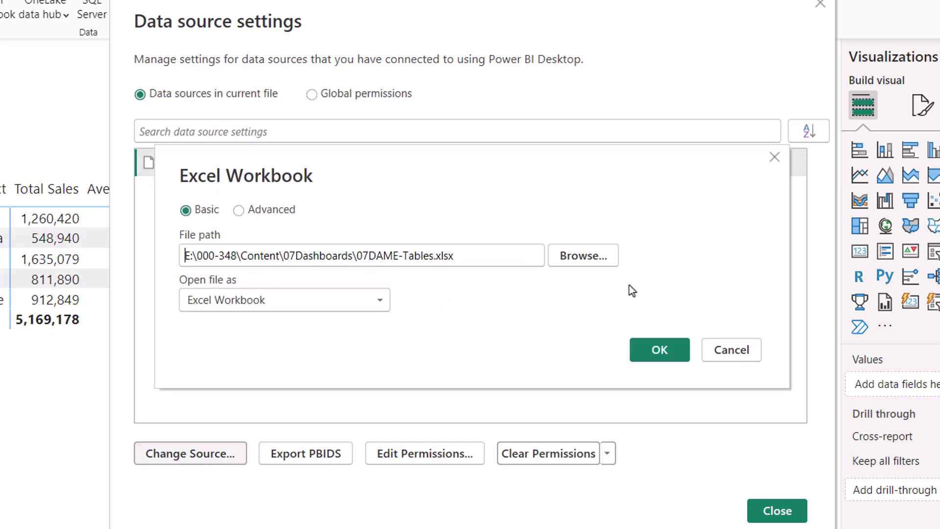
pyautogui.hotkey('alt', 'Tab')
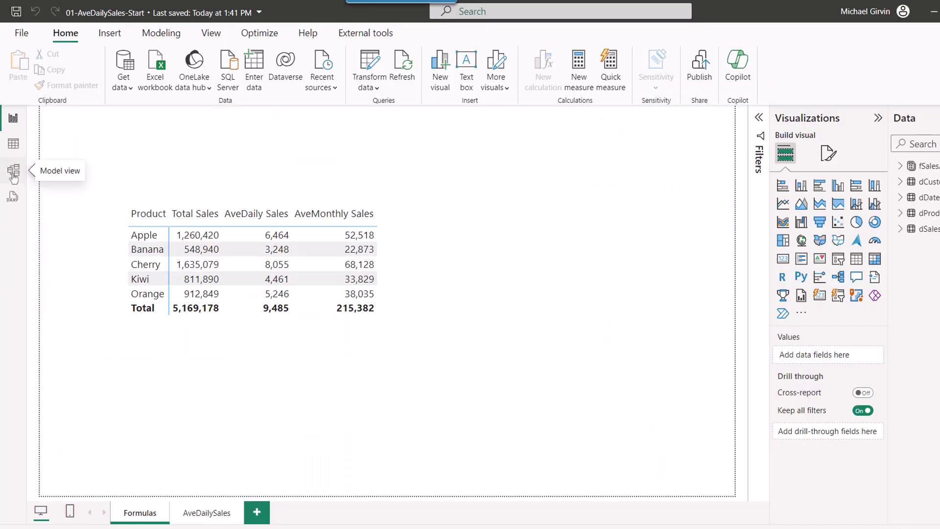
# Step: Review the model's table relationships and the formulas of the Total Sales, AveMonthly Sales and AveDaily Sales measures in fSalesADS
pyautogui.click(13, 177)
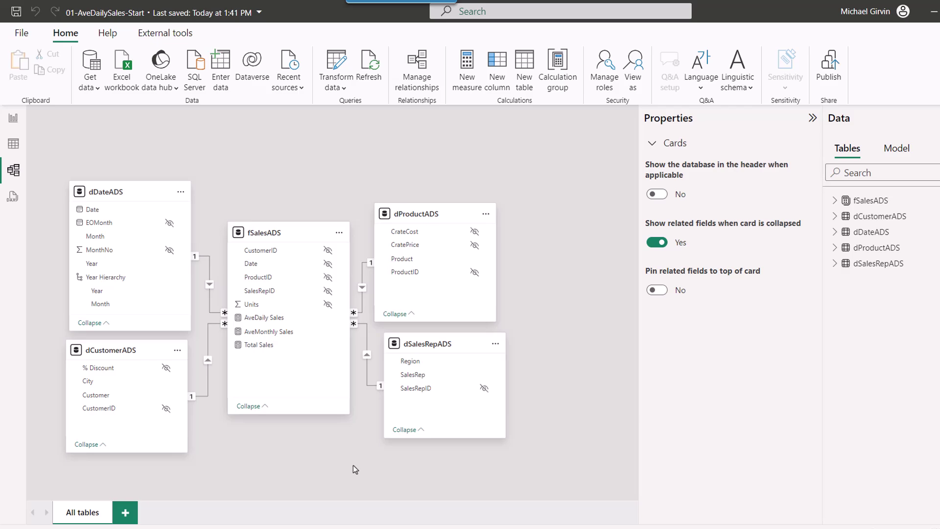
pyautogui.click(13, 119)
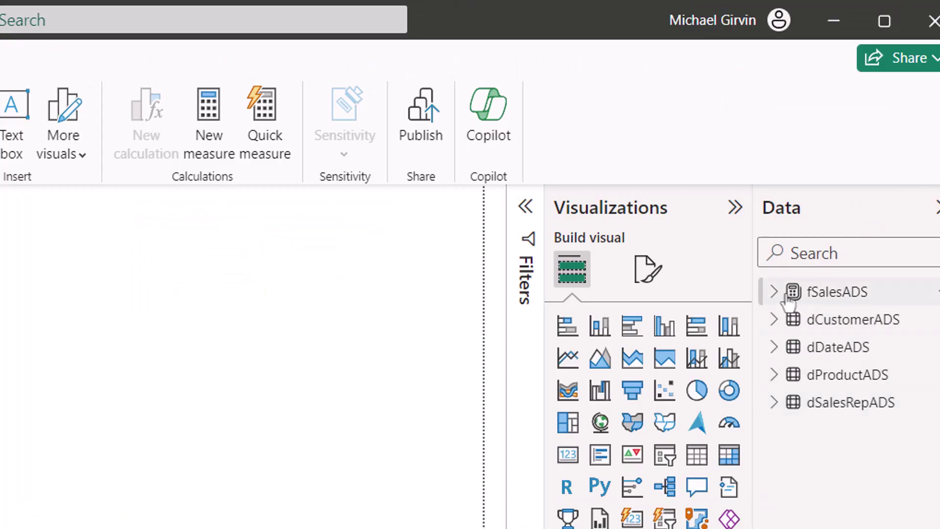
pyautogui.click(911, 166)
pyautogui.click(773, 292)
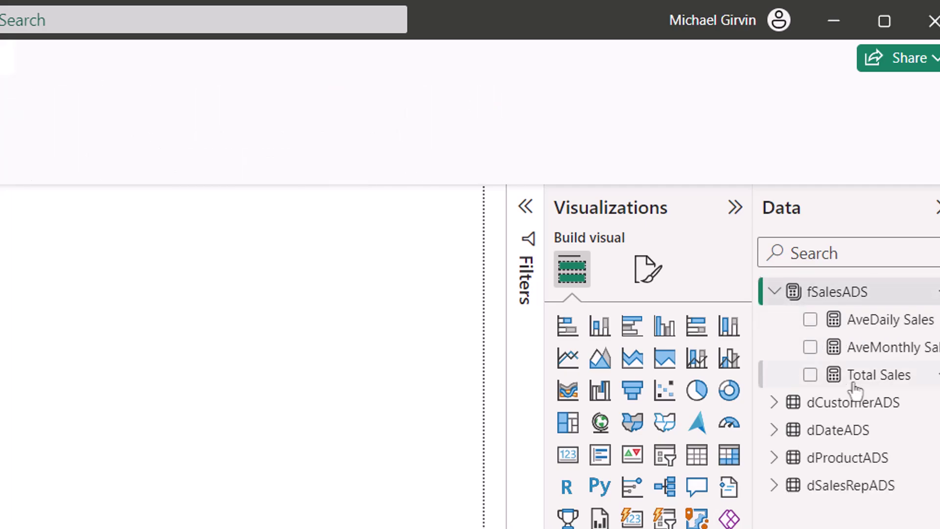
pyautogui.click(858, 376)
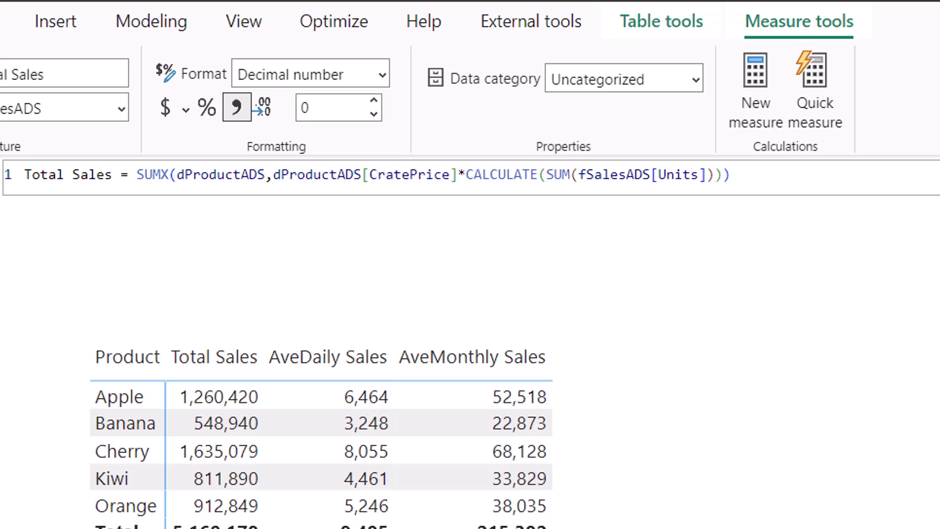
pyautogui.press('Up')
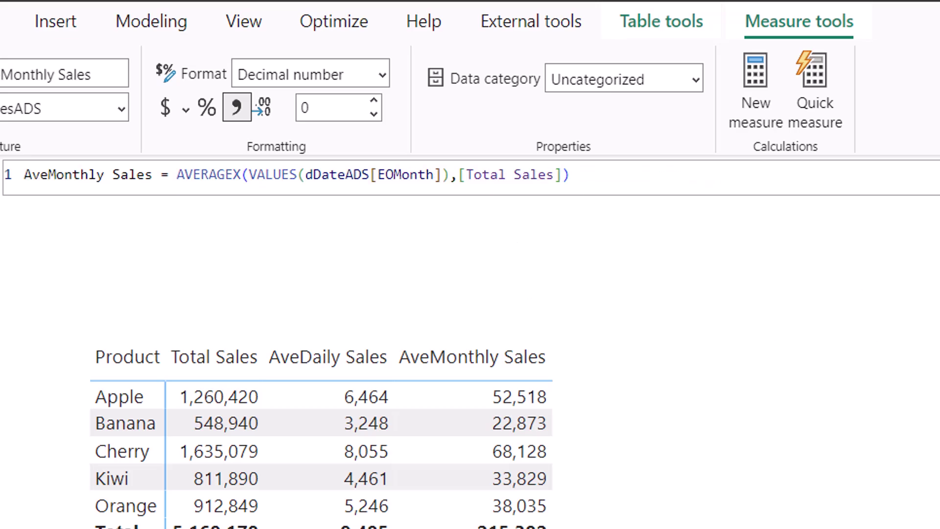
pyautogui.press('Up')
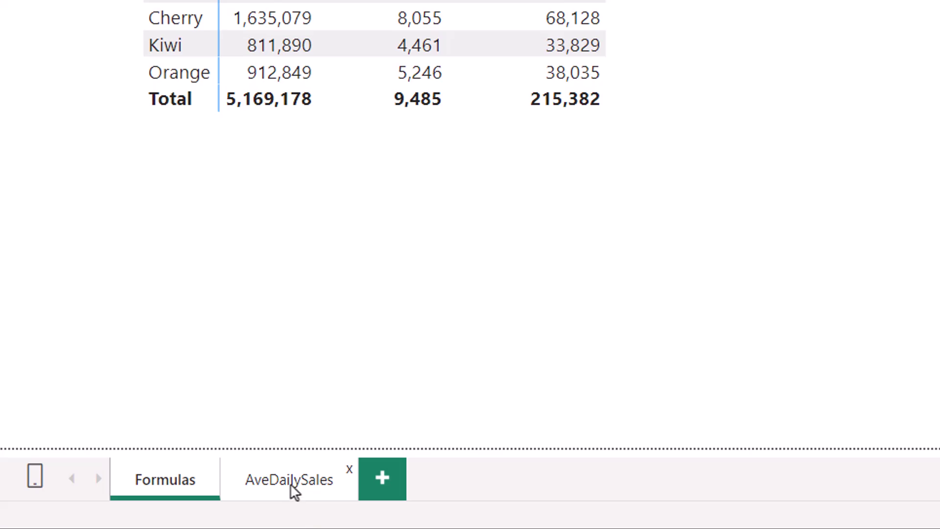
# Step: Open the AveDailySales page and view the example dashboards in the Power BI service, 03-YOY-Dashboard and the Excel workbook 02-CheckGrade.xlsx
pyautogui.click(293, 489)
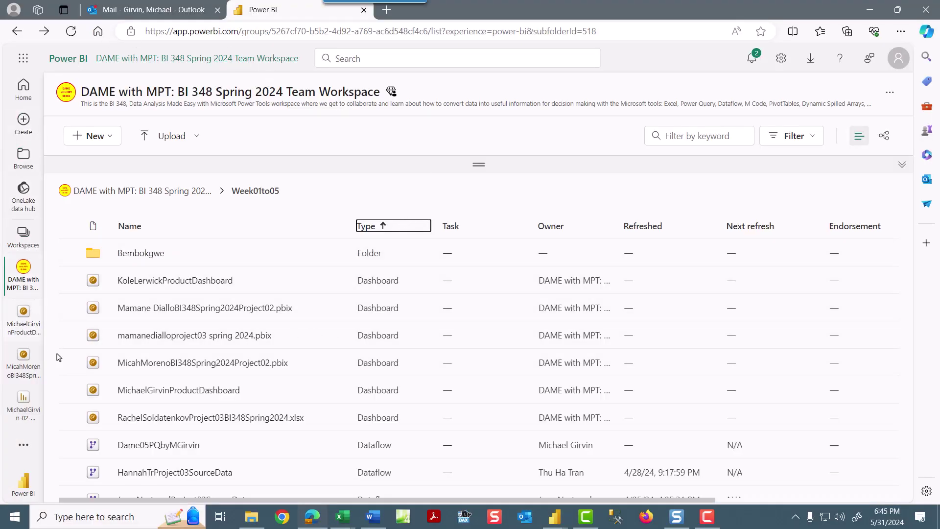
pyautogui.click(231, 390)
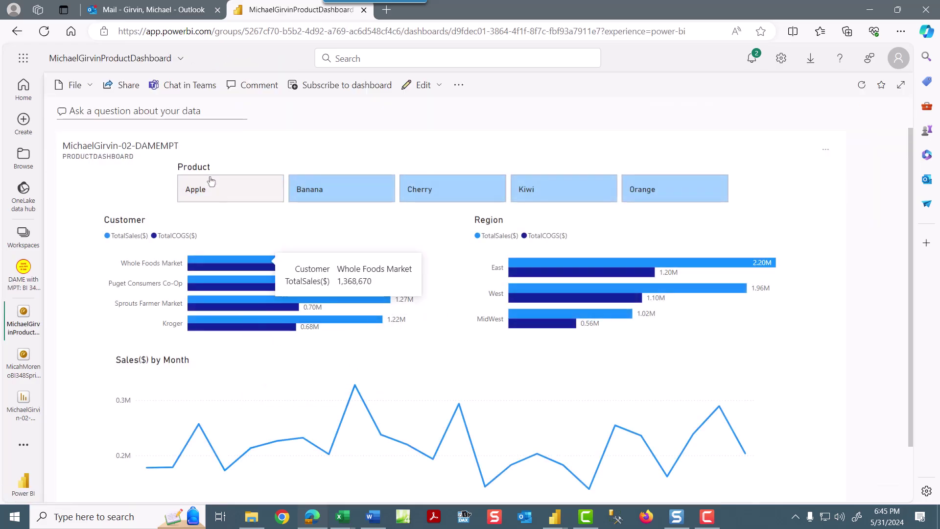
pyautogui.moveTo(399, 473)
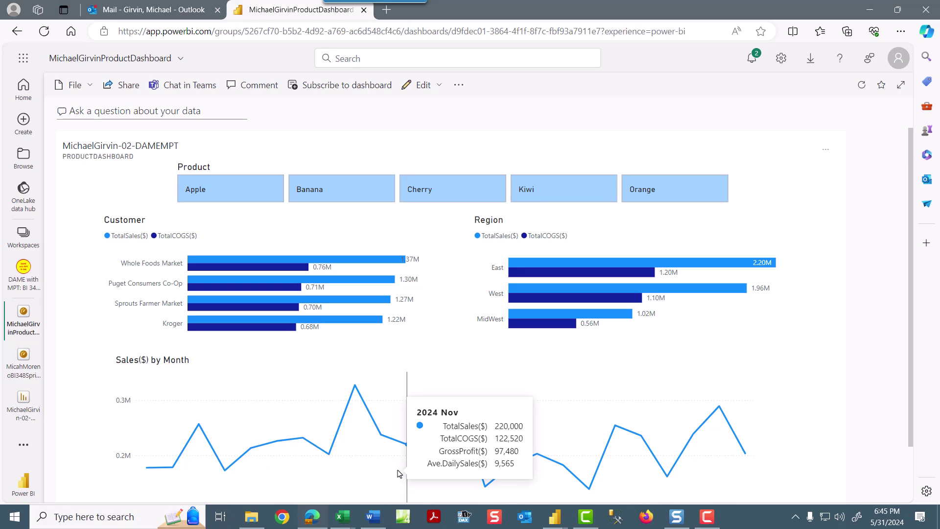
pyautogui.hotkey('alt', 'Tab')
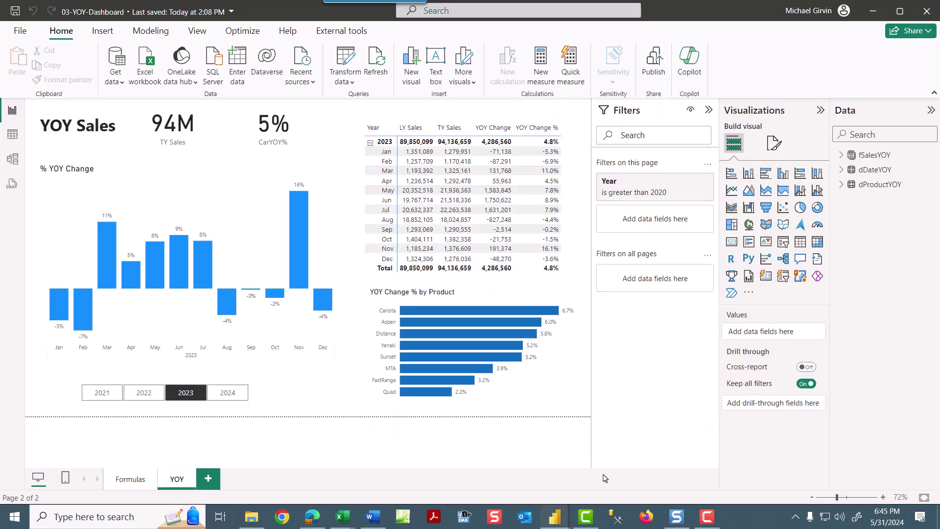
pyautogui.hotkey('alt', 'Tab')
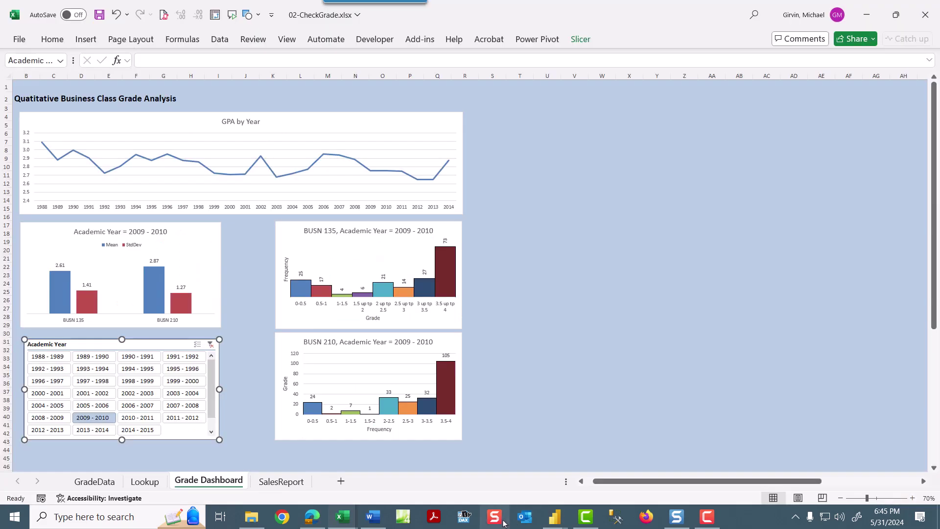
pyautogui.click(554, 517)
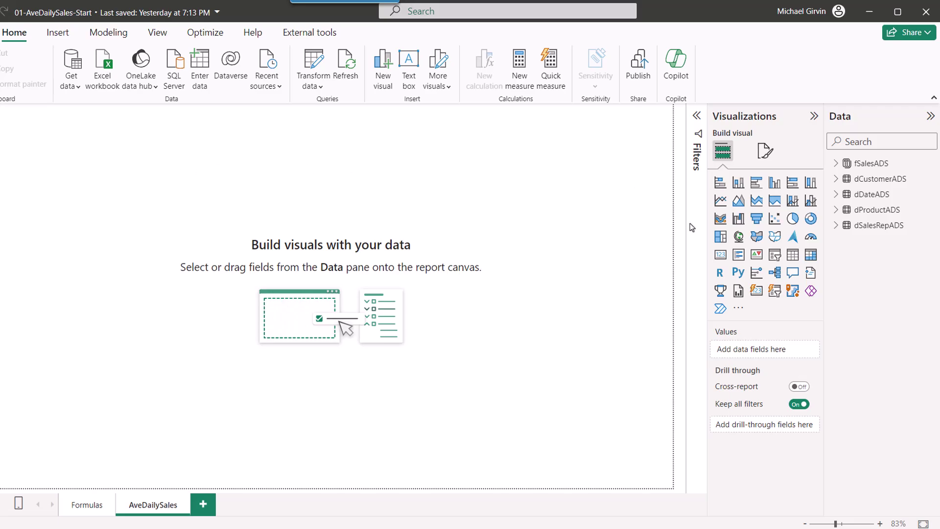
# Step: Add a card visual to the AveDailySales page showing the AveDaily Sales measure from fSalesADS
pyautogui.click(720, 255)
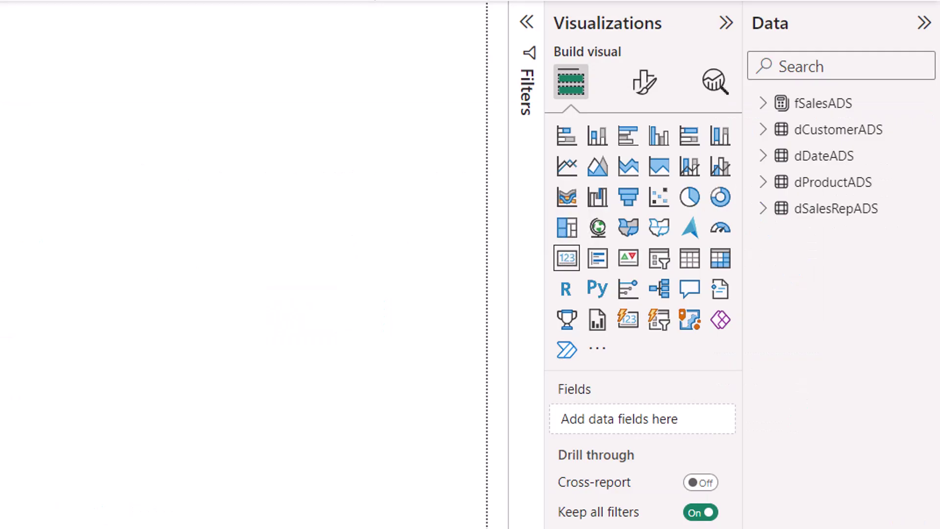
pyautogui.moveTo(3, 313); pyautogui.dragTo(310, 324)
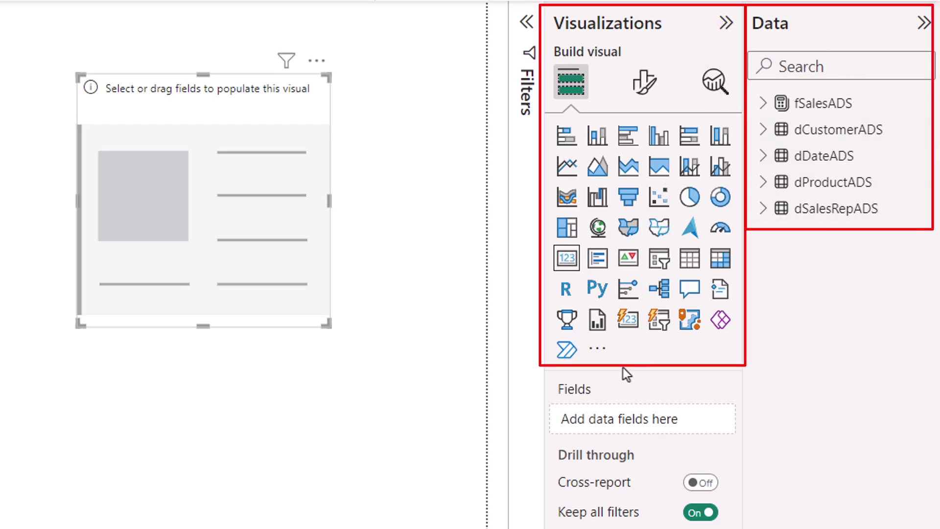
pyautogui.click(763, 104)
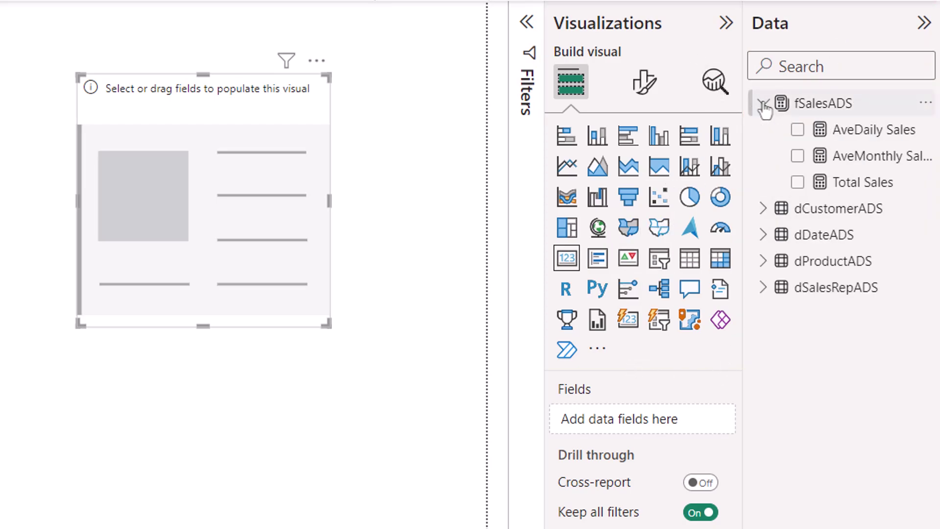
pyautogui.click(797, 130)
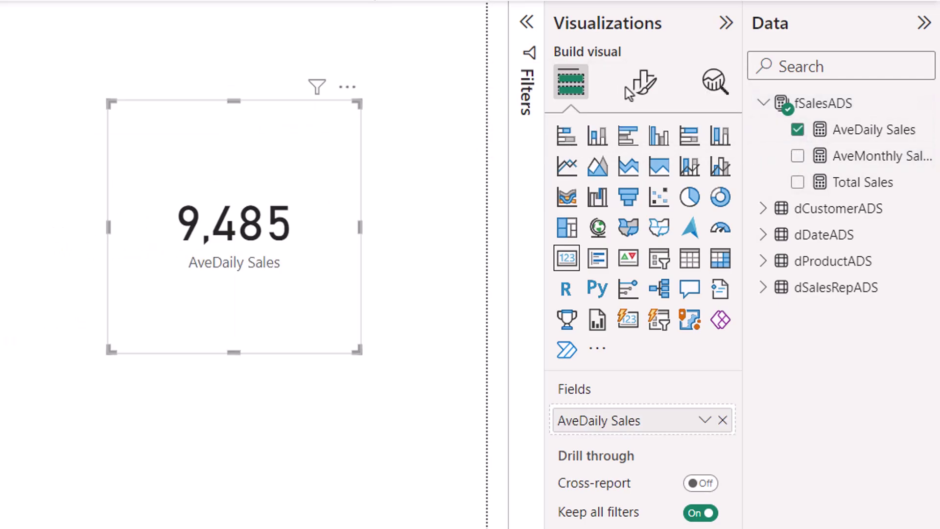
# Step: Set the AveDaily Sales card's callout value font size to 36 and shrink the card into place near the page's upper edge
pyautogui.click(642, 87)
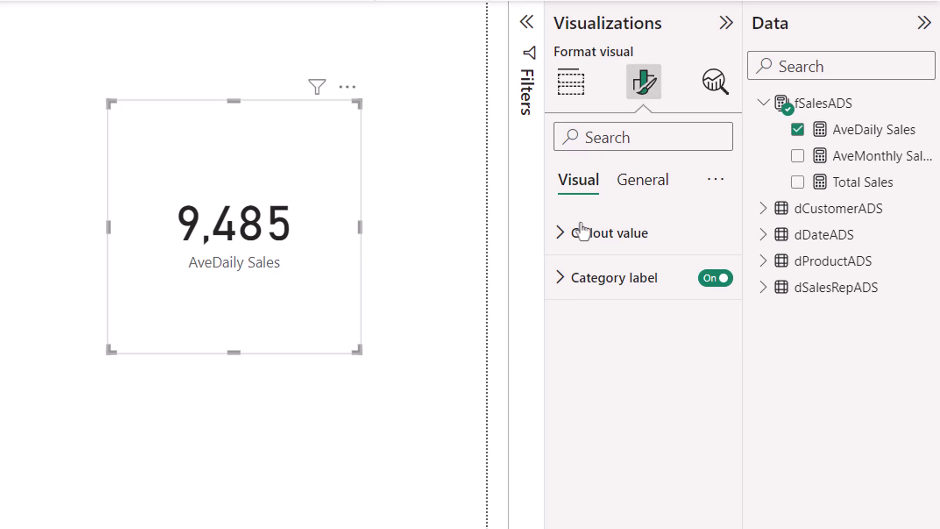
pyautogui.click(560, 234)
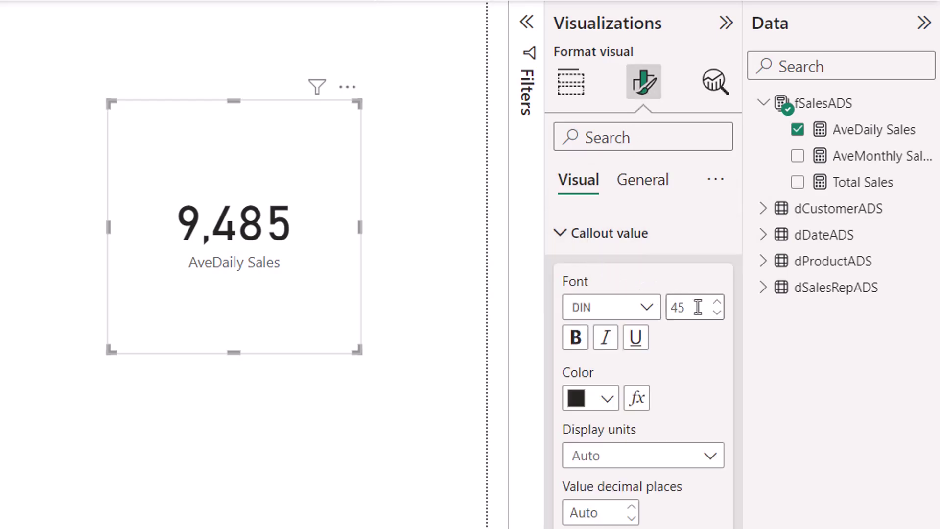
pyautogui.click(715, 314)
pyautogui.click(716, 314)
pyautogui.click(716, 313)
pyautogui.click(715, 314)
pyautogui.moveTo(356, 351); pyautogui.dragTo(267, 219)
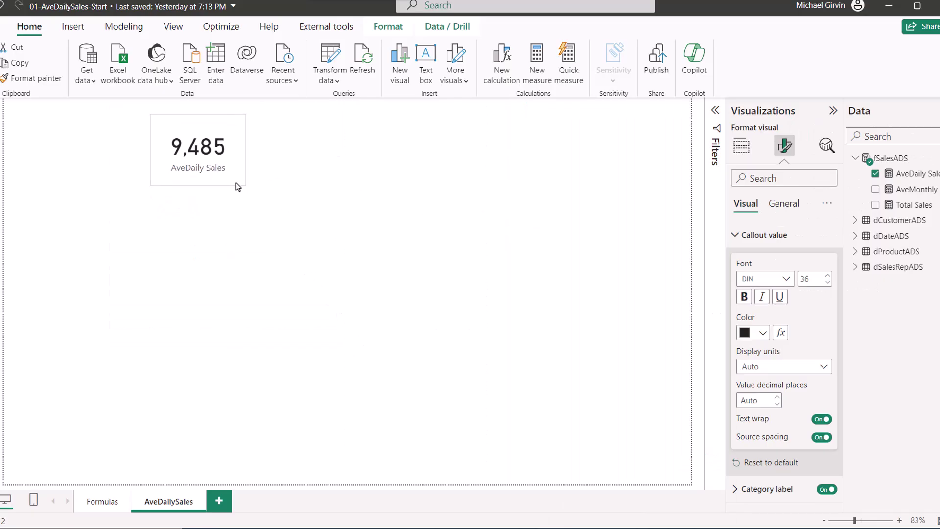
pyautogui.moveTo(238, 187); pyautogui.dragTo(226, 177)
# Step: Duplicate the AveDaily Sales card, place the copy to its right and replace its field with AveMonthly Sales
pyautogui.hotkey('ctrl', 'c')
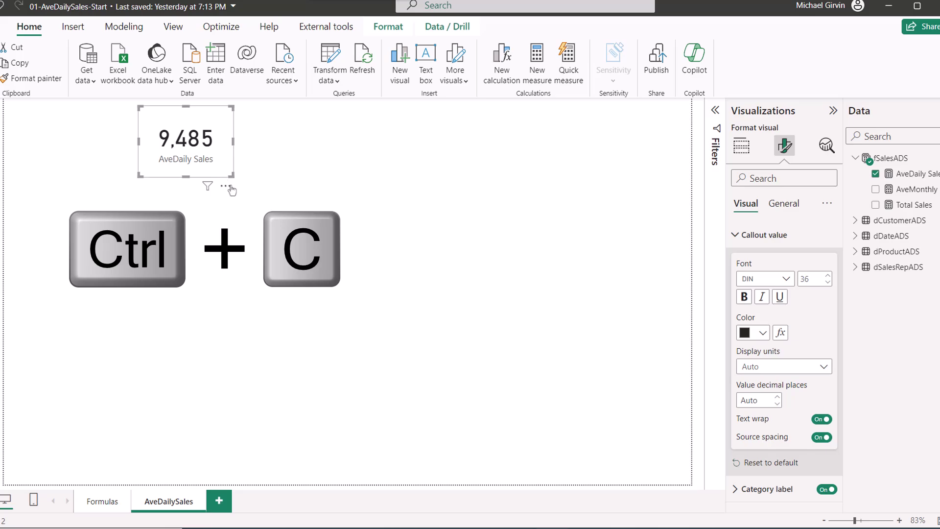
pyautogui.hotkey('ctrl', 'v')
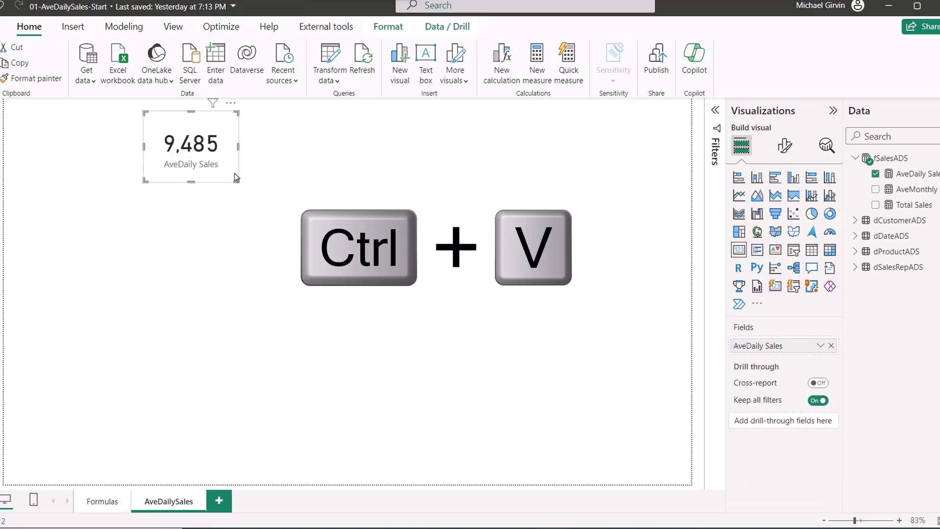
pyautogui.moveTo(235, 177); pyautogui.dragTo(556, 178)
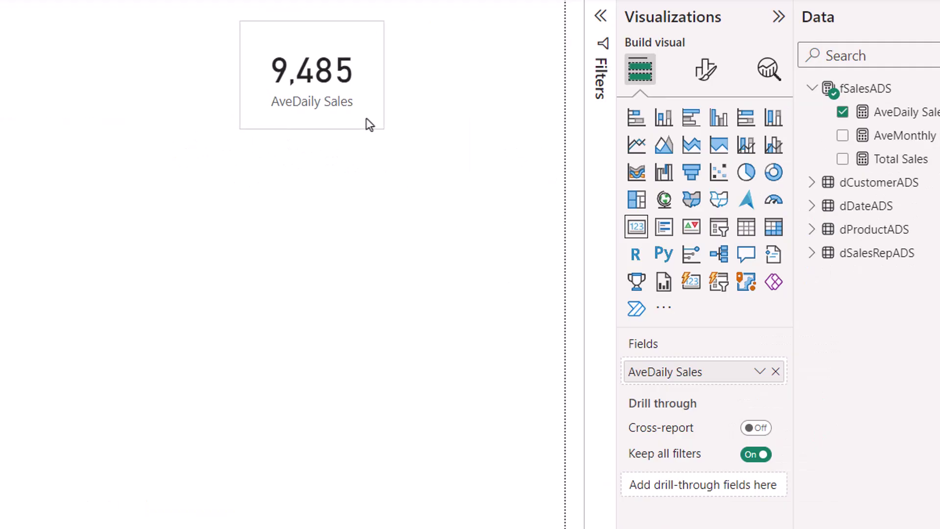
pyautogui.moveTo(366, 119); pyautogui.dragTo(363, 118)
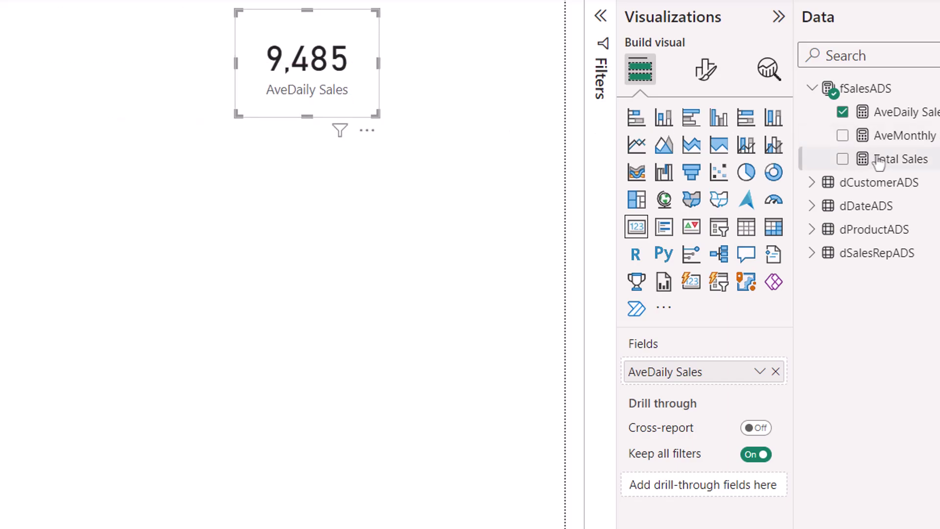
pyautogui.click(776, 371)
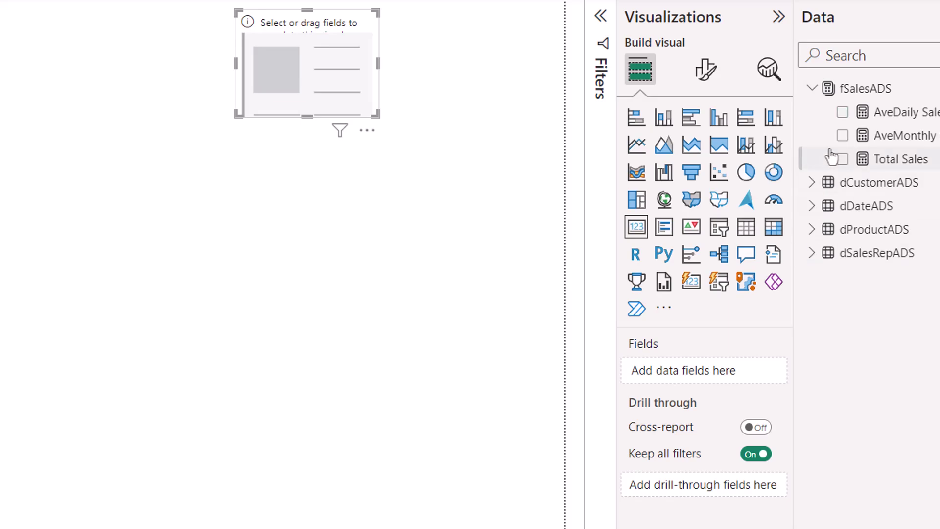
pyautogui.click(842, 135)
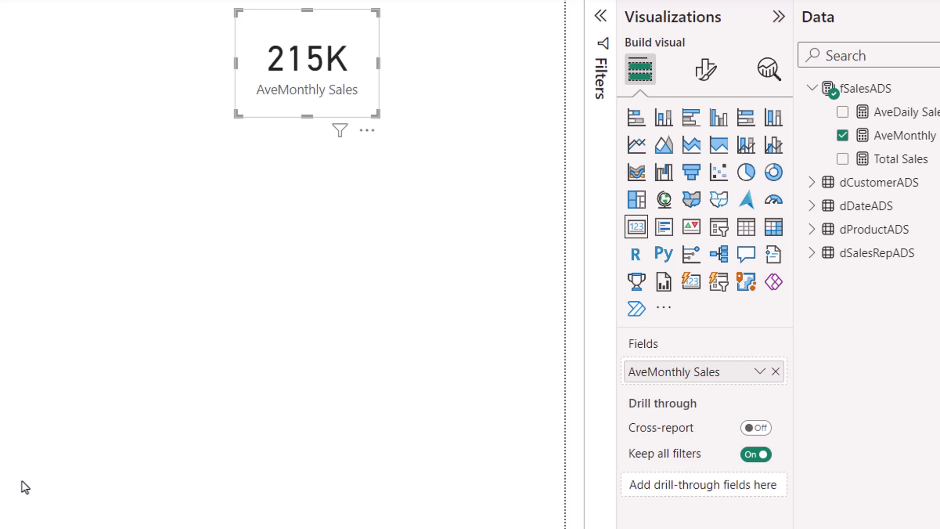
# Step: Add a clustered column chart below the AveMonthly Sales card with SalesRep on the X-axis and AveDaily Sales on the Y-axis
pyautogui.click(251, 206)
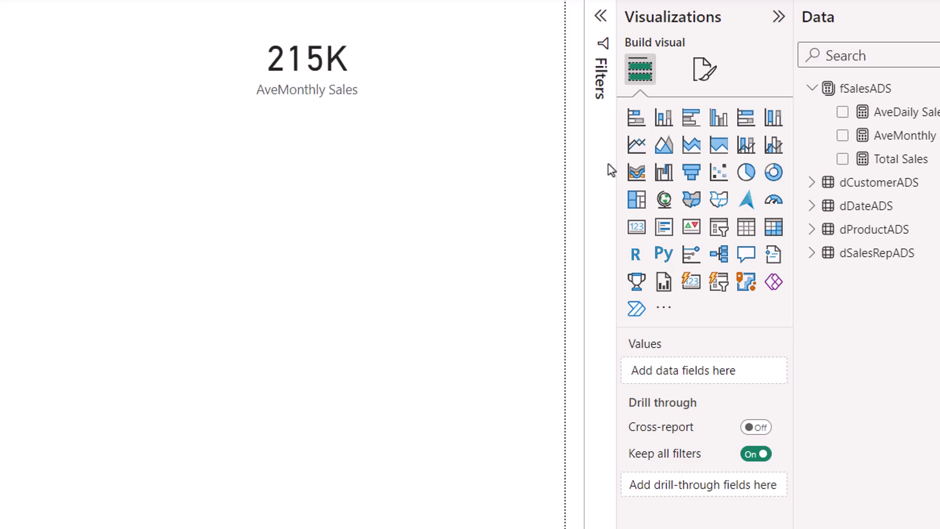
pyautogui.click(718, 117)
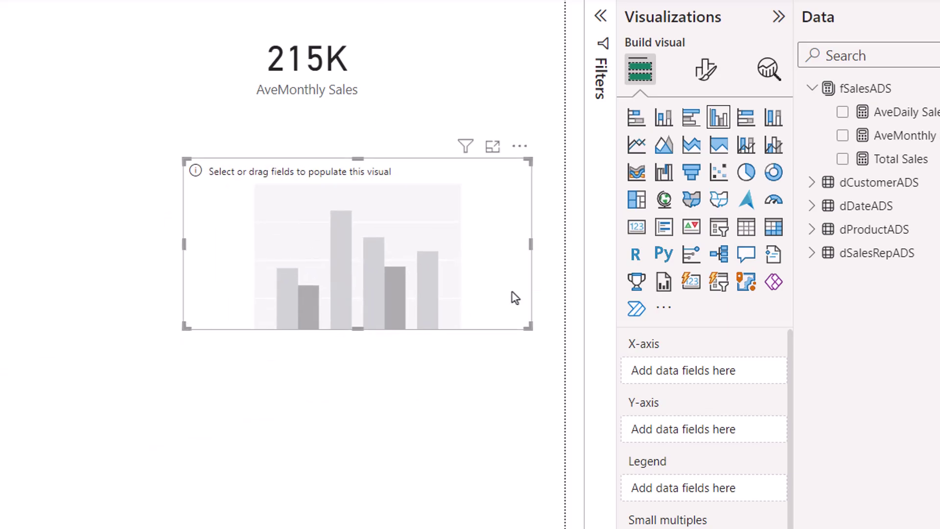
pyautogui.click(812, 253)
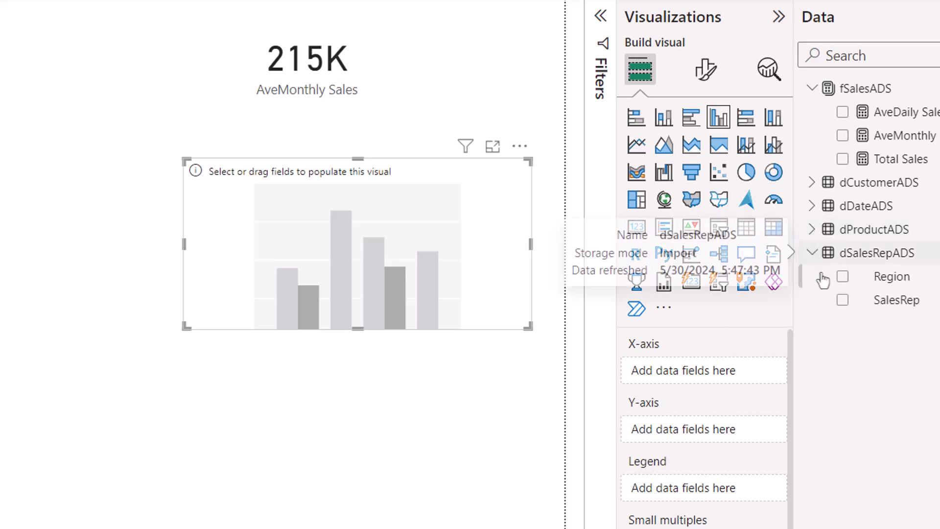
pyautogui.click(843, 300)
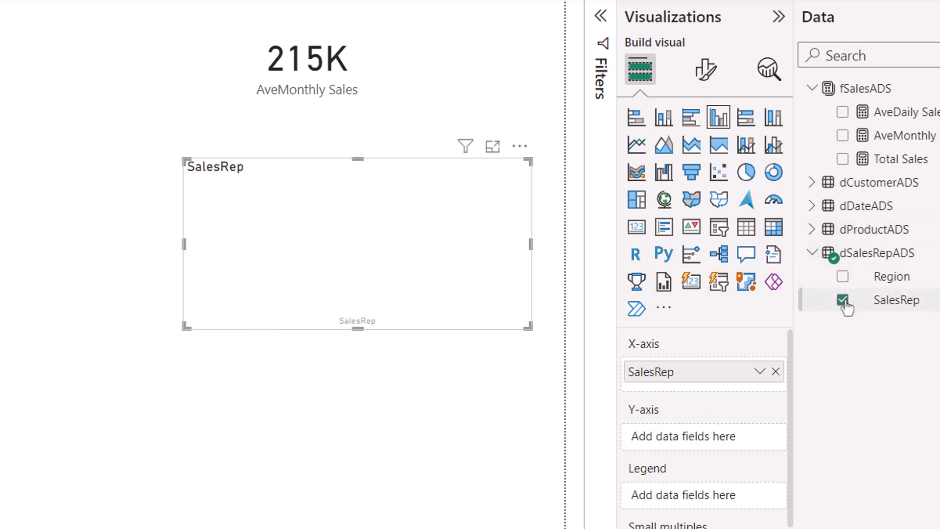
pyautogui.click(843, 113)
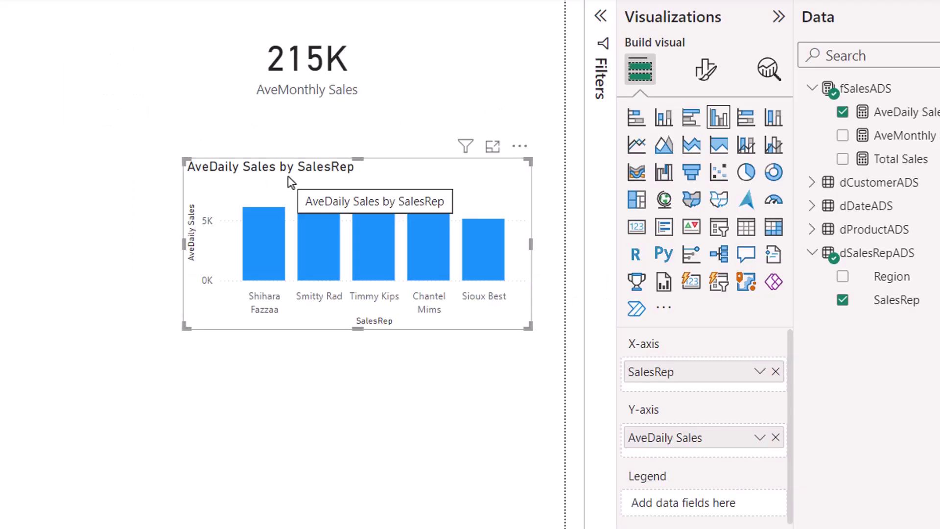
# Step: Shorten the column chart's title text to SalesRep
pyautogui.click(706, 71)
pyautogui.click(690, 169)
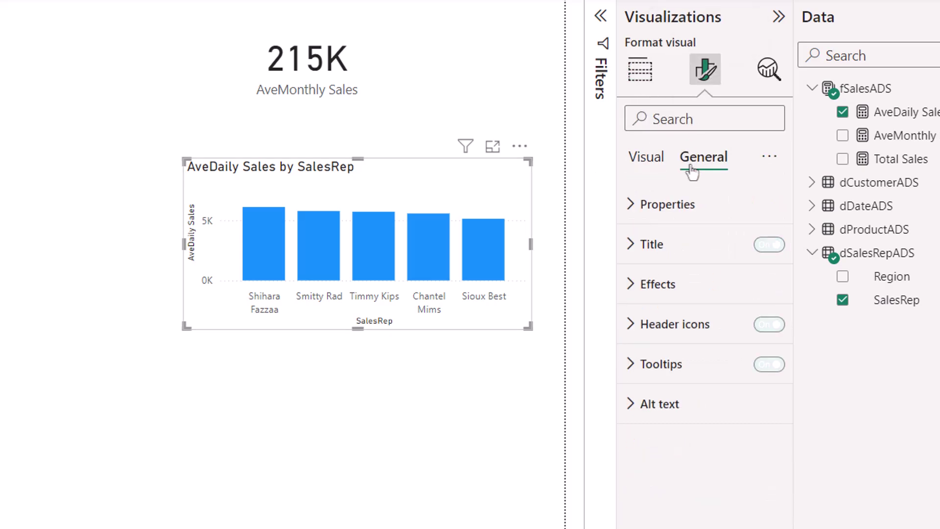
pyautogui.click(632, 245)
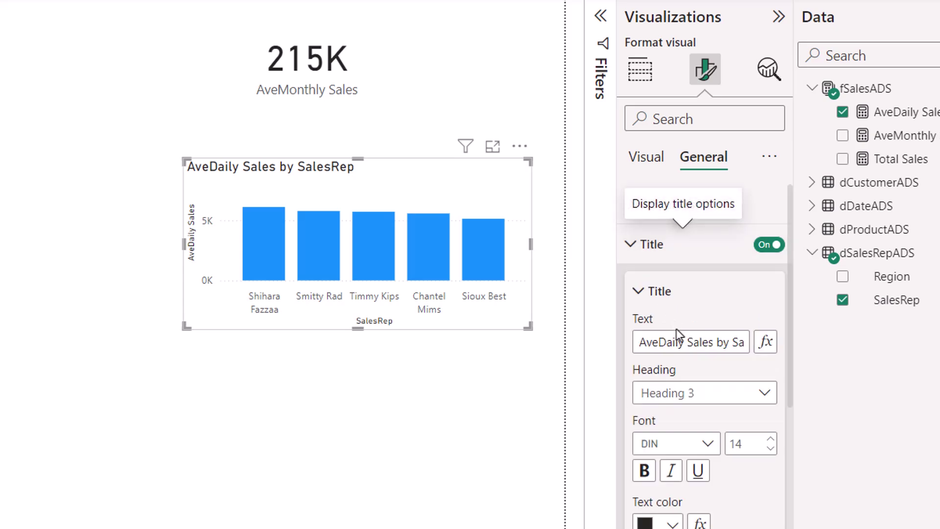
pyautogui.click(661, 341)
pyautogui.moveTo(642, 343); pyautogui.dragTo(697, 344)
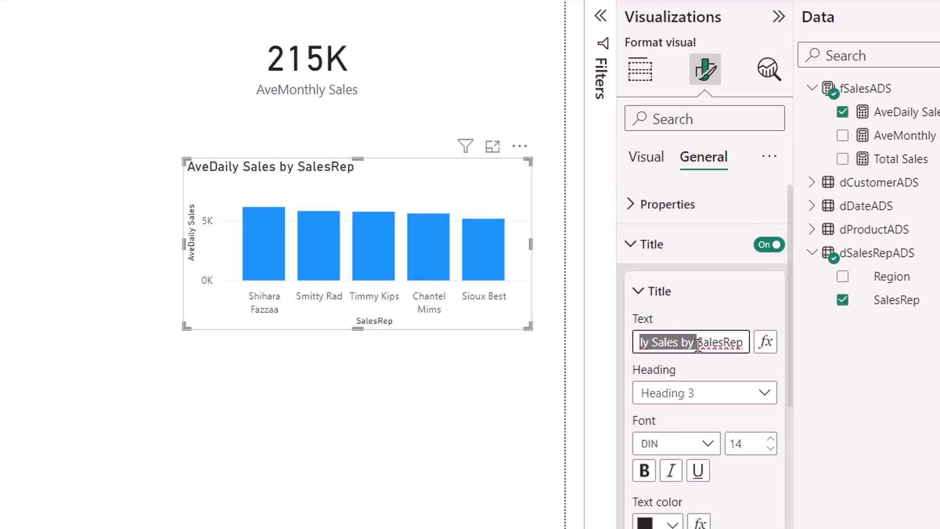
pyautogui.press('BackSpace')
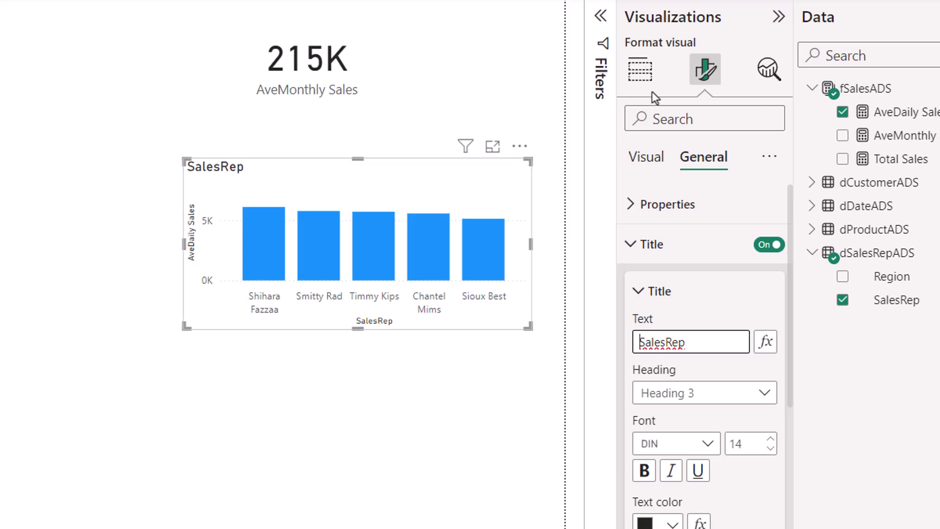
# Step: Turn off the X-axis title of the SalesRep chart
pyautogui.click(648, 165)
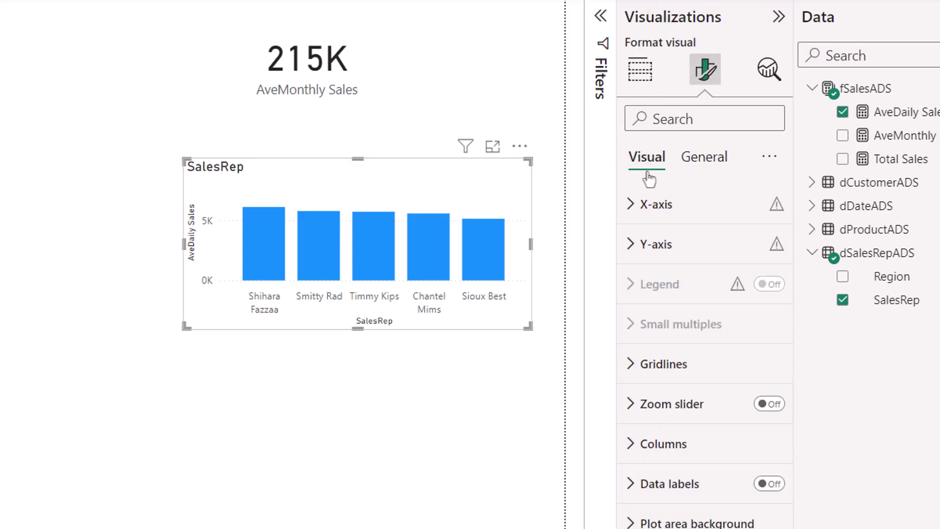
pyautogui.click(632, 206)
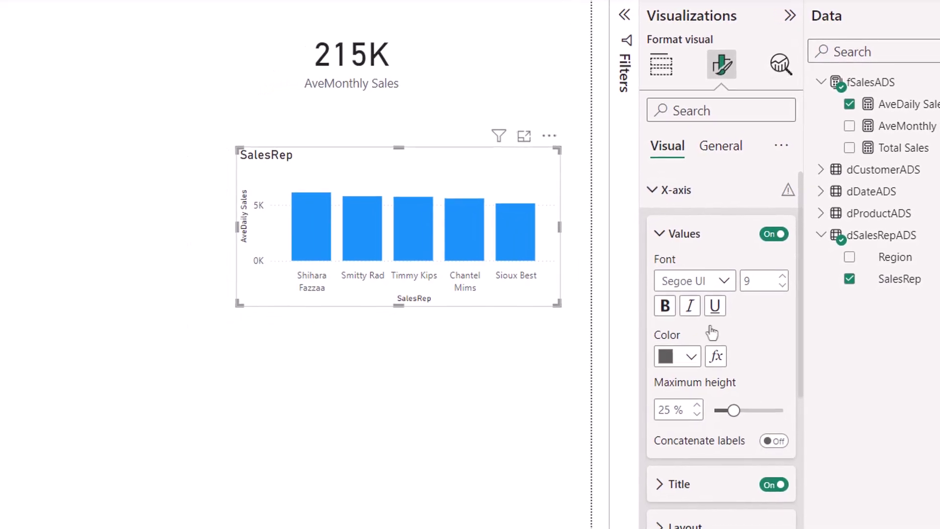
pyautogui.click(776, 476)
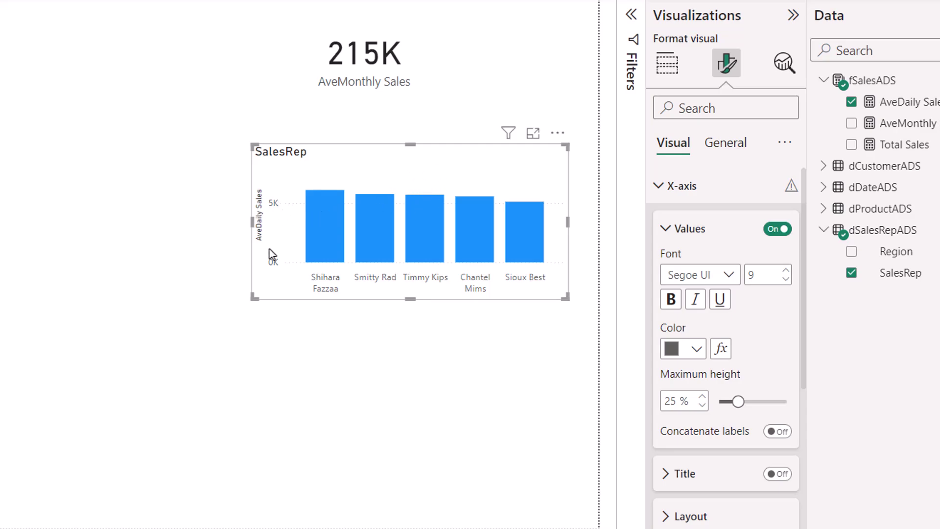
pyautogui.click(662, 187)
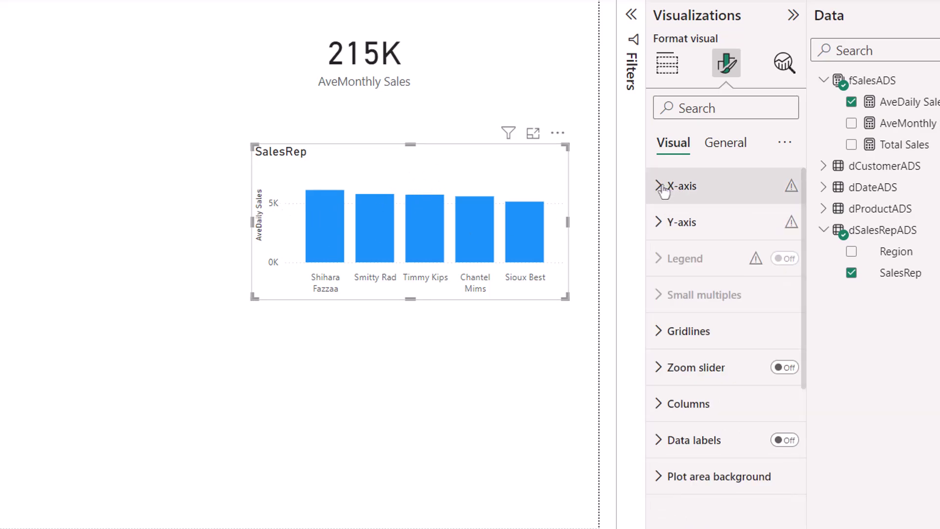
# Step: Turn off the Y-axis values and title of the SalesRep chart and turn on its data labels
pyautogui.click(666, 221)
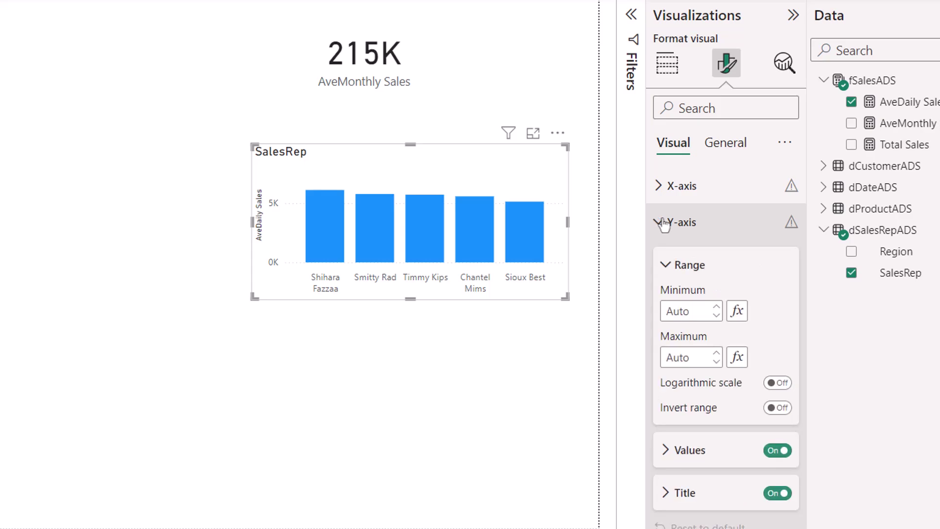
pyautogui.click(778, 450)
pyautogui.click(772, 493)
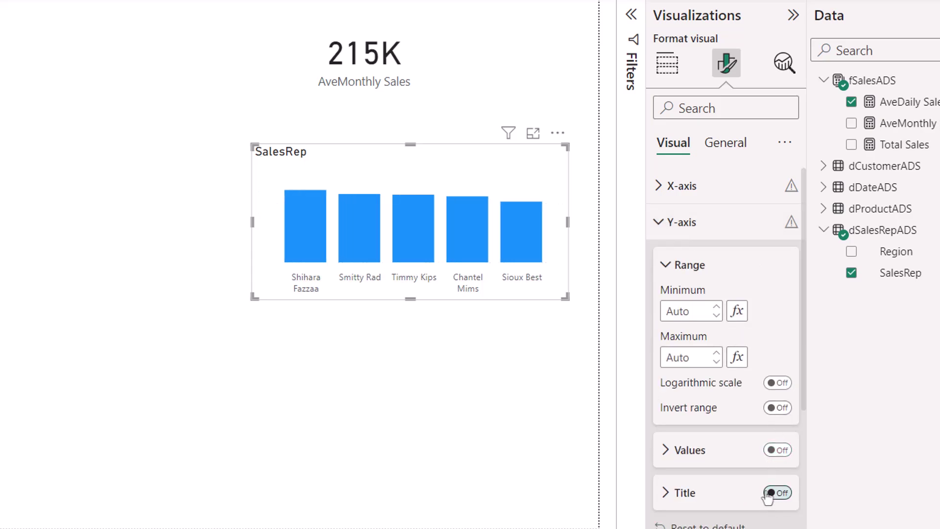
pyautogui.click(665, 223)
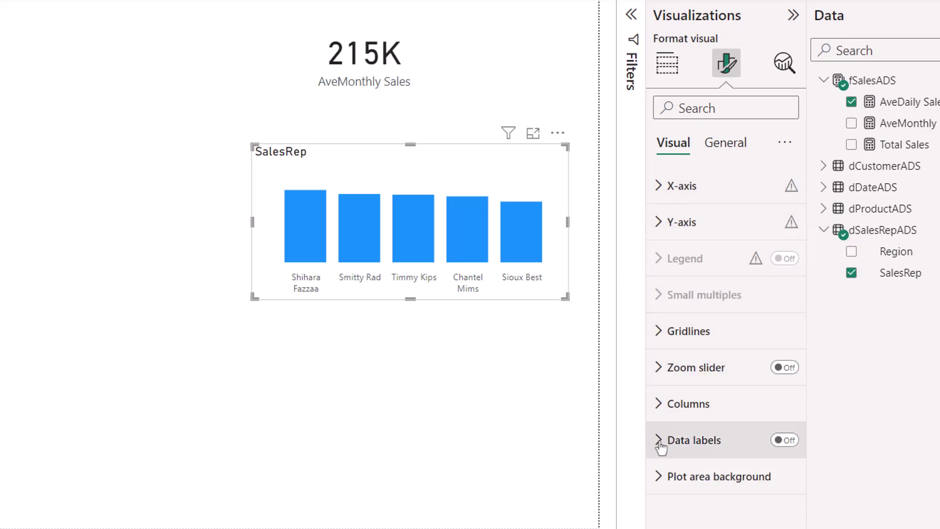
pyautogui.click(785, 440)
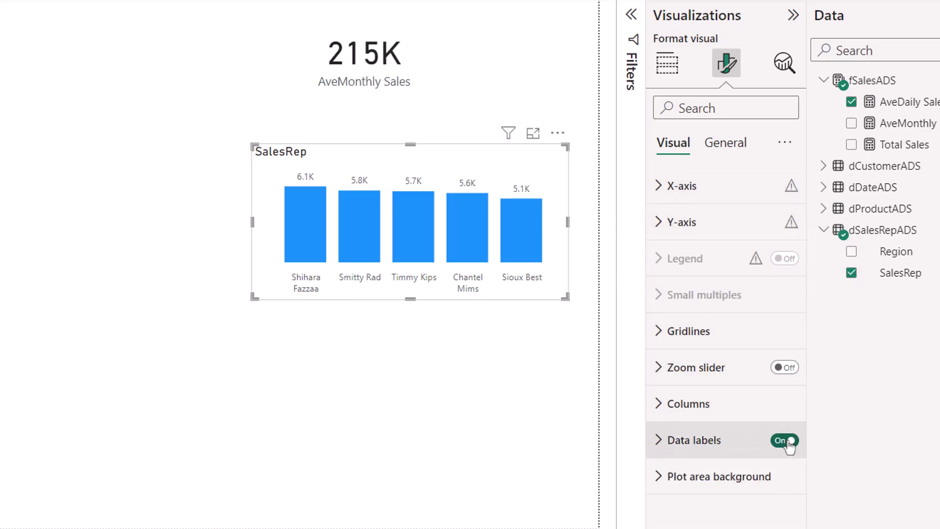
# Step: Shrink the SalesRep chart beneath the AveMonthly Sales card, then duplicate it and place the copy directly below
pyautogui.moveTo(554, 295); pyautogui.dragTo(546, 263)
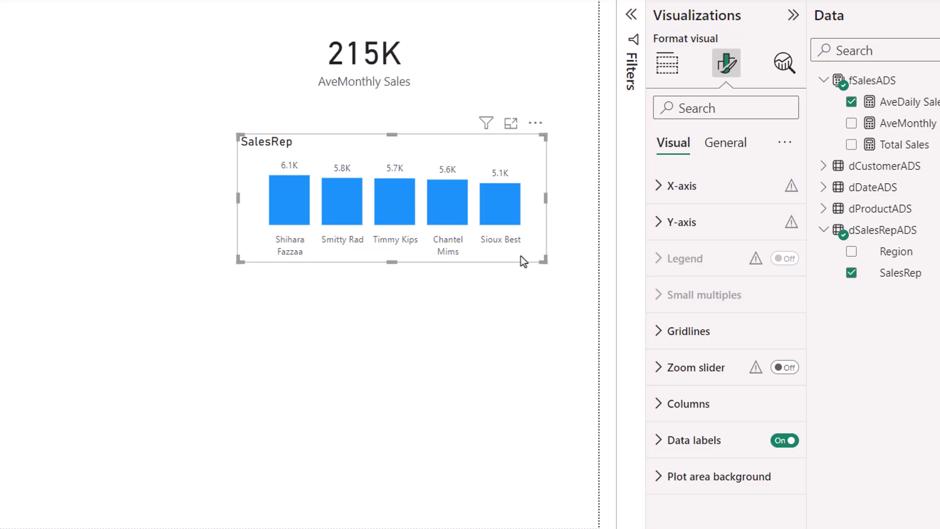
pyautogui.hotkey('ctrl', 'c')
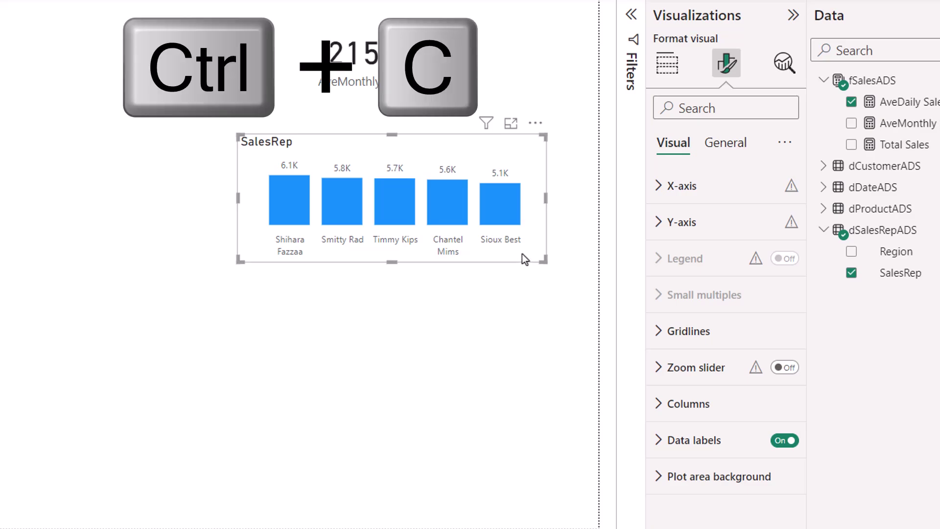
pyautogui.hotkey('ctrl', 'v')
pyautogui.moveTo(328, 254); pyautogui.dragTo(342, 392)
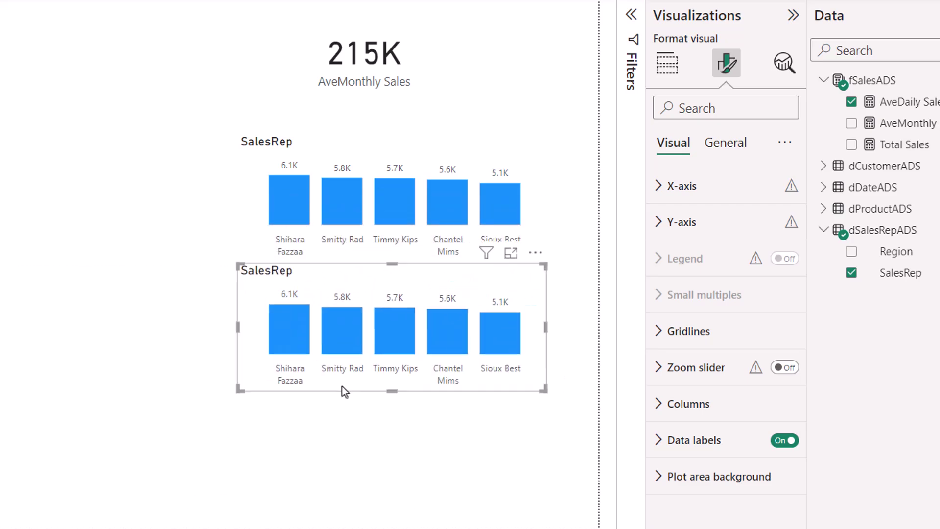
# Step: Replace SalesRep with Product from dProductADS on the X-axis of the lower chart
pyautogui.click(673, 71)
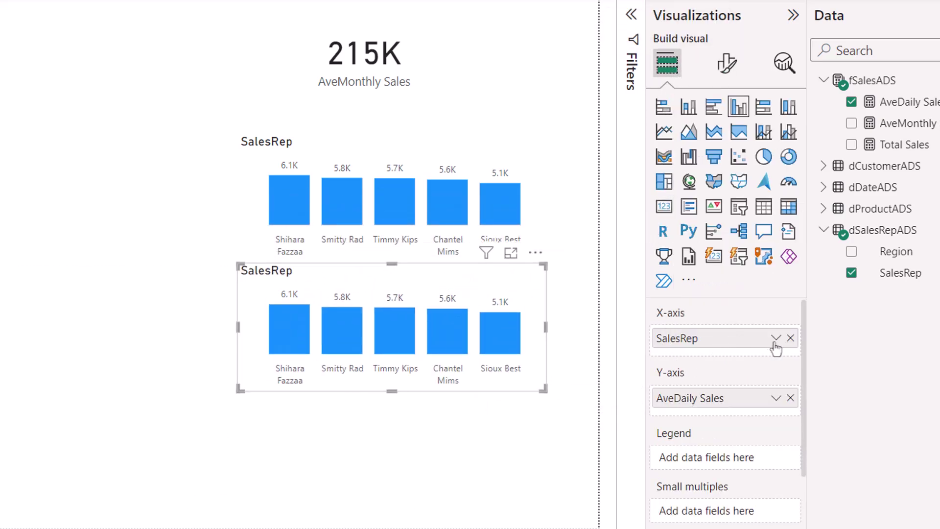
pyautogui.click(790, 339)
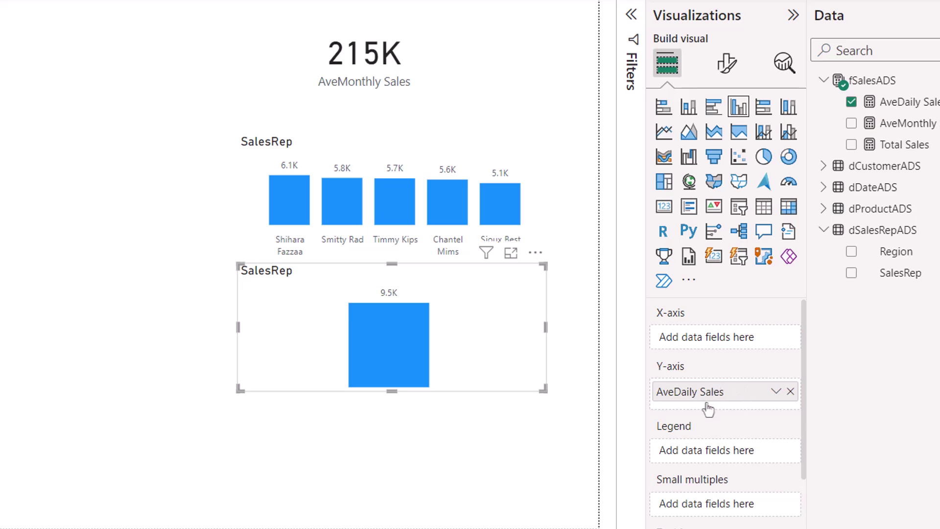
pyautogui.click(824, 208)
pyautogui.click(852, 234)
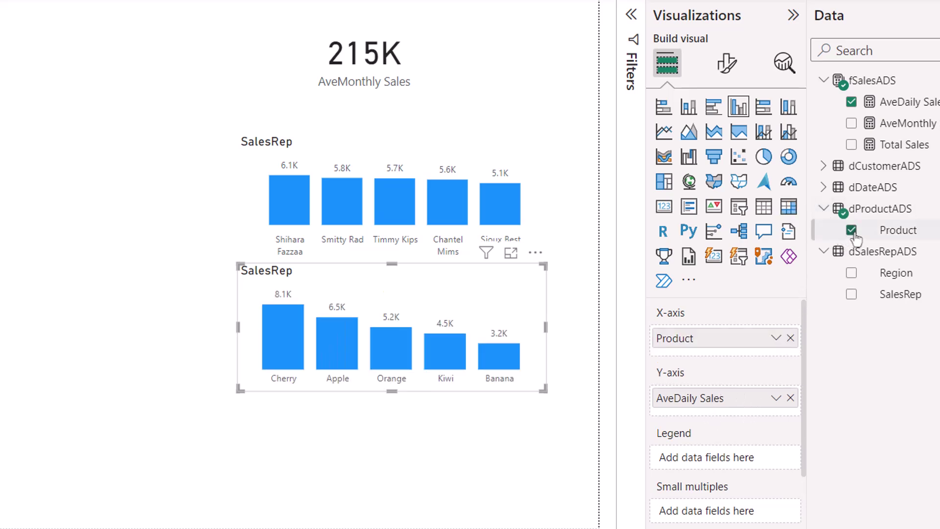
# Step: Paste another copy of the SalesRep chart below the Product chart and replace its X-axis field with Customer from dCustomerADS
pyautogui.hotkey('ctrl', 'v')
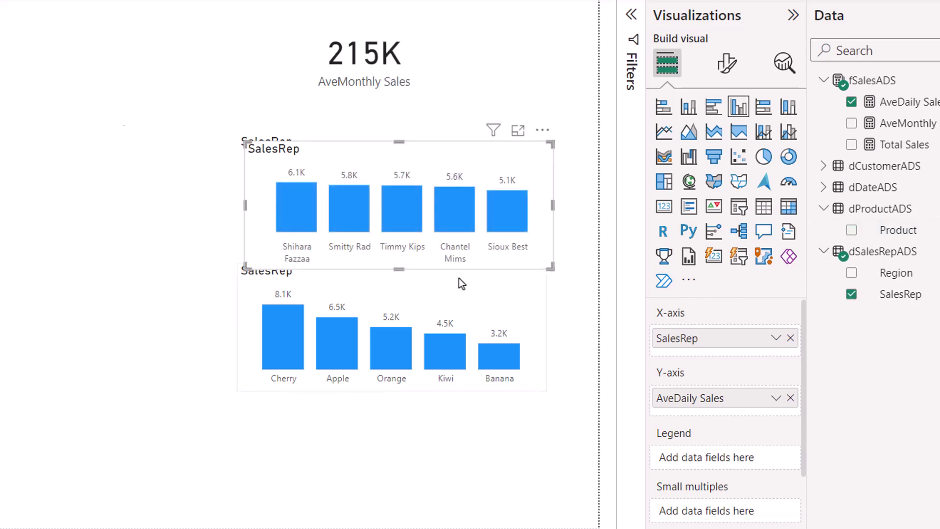
pyautogui.moveTo(443, 270); pyautogui.dragTo(433, 528)
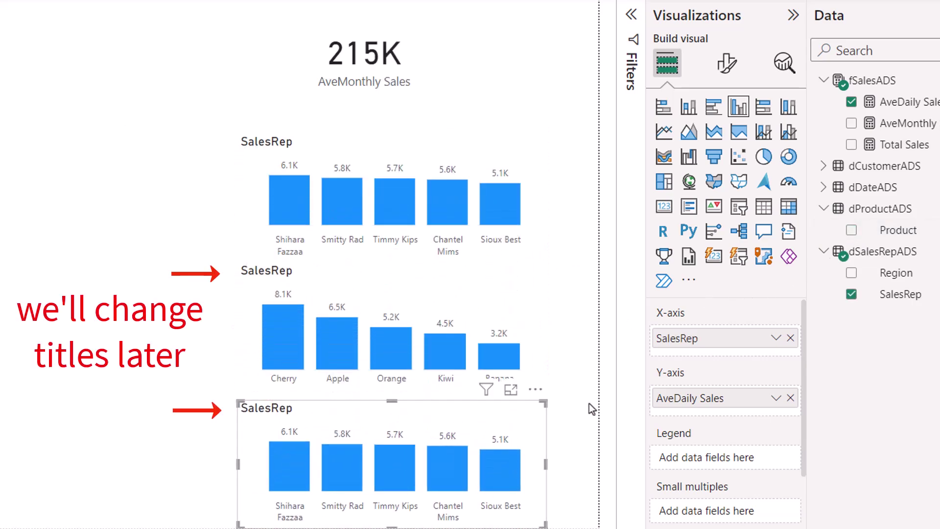
pyautogui.click(790, 338)
pyautogui.click(823, 166)
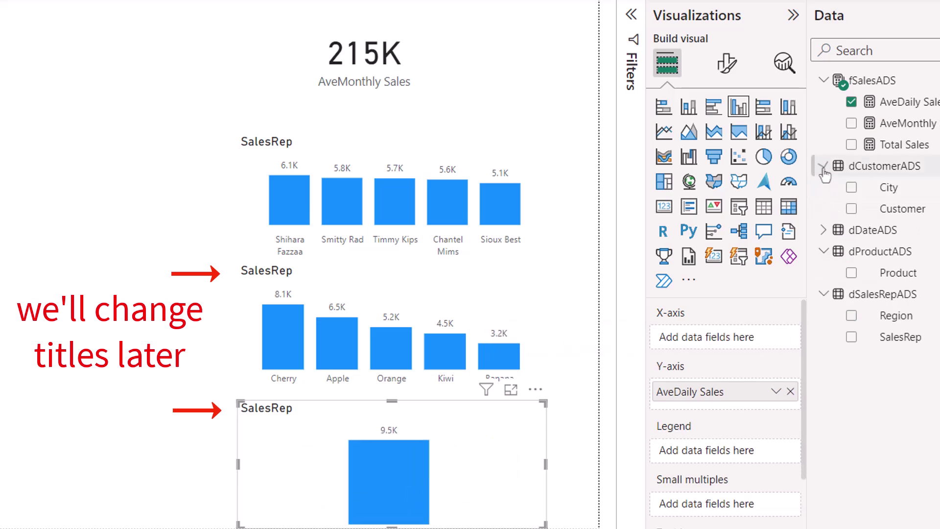
pyautogui.click(851, 209)
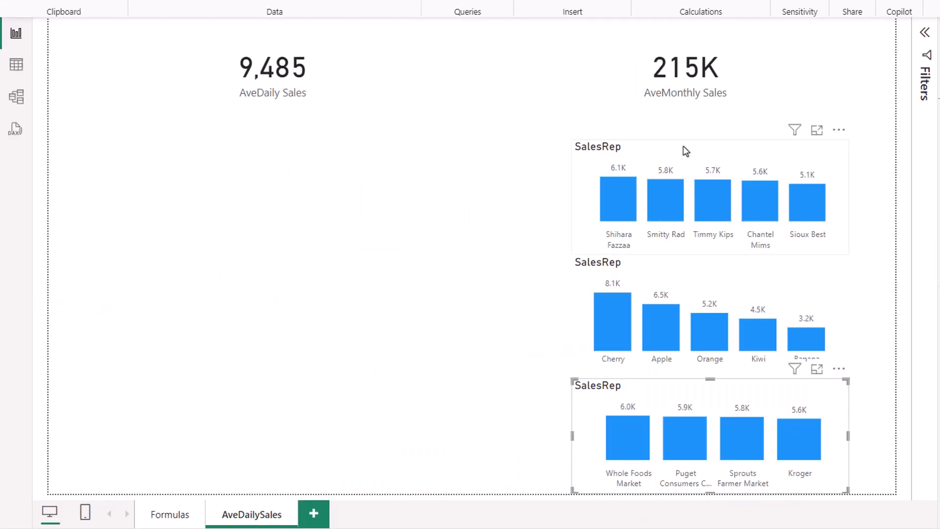
# Step: Stack the SalesRep, Product and Customer charts beneath the AveDaily Sales card and centre the card above them
pyautogui.moveTo(685, 151); pyautogui.dragTo(216, 138)
pyautogui.moveTo(331, 94); pyautogui.dragTo(299, 91)
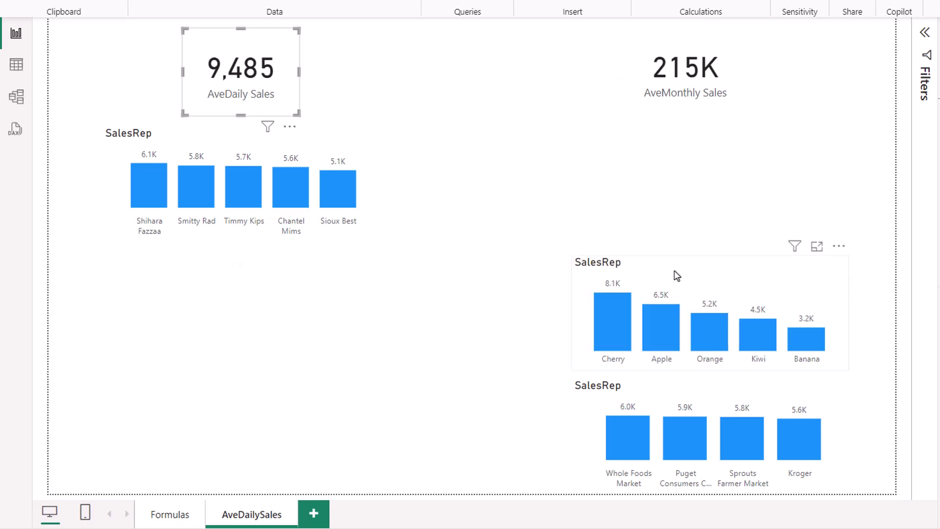
pyautogui.moveTo(680, 271); pyautogui.dragTo(226, 258)
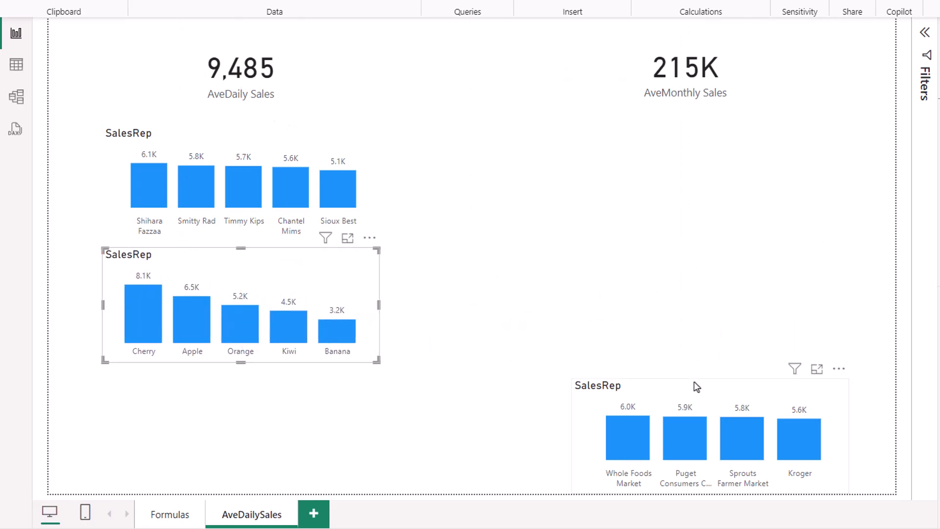
pyautogui.moveTo(695, 387); pyautogui.dragTo(230, 381)
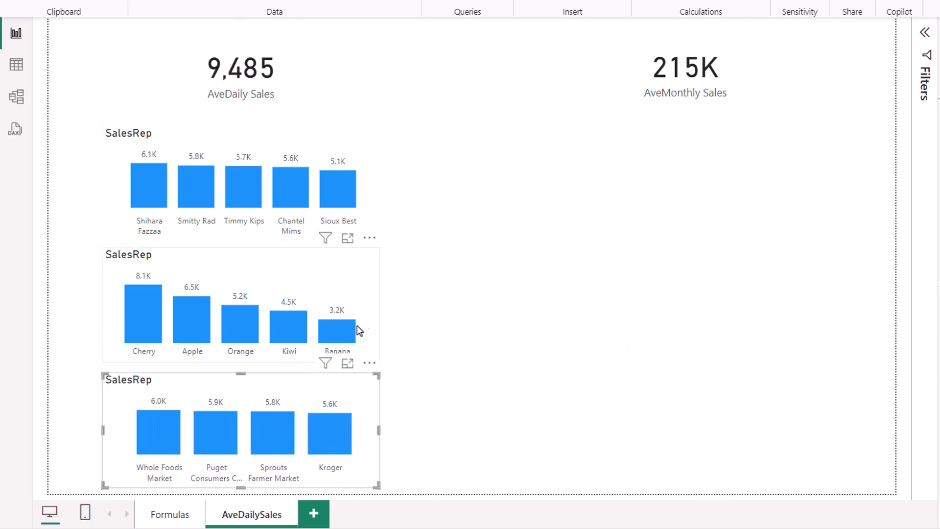
# Step: Duplicate the SalesRep daily sales chart and place the copy beneath the AveMonthly Sales card
pyautogui.click(370, 138)
pyautogui.hotkey('ctrl', 'c')
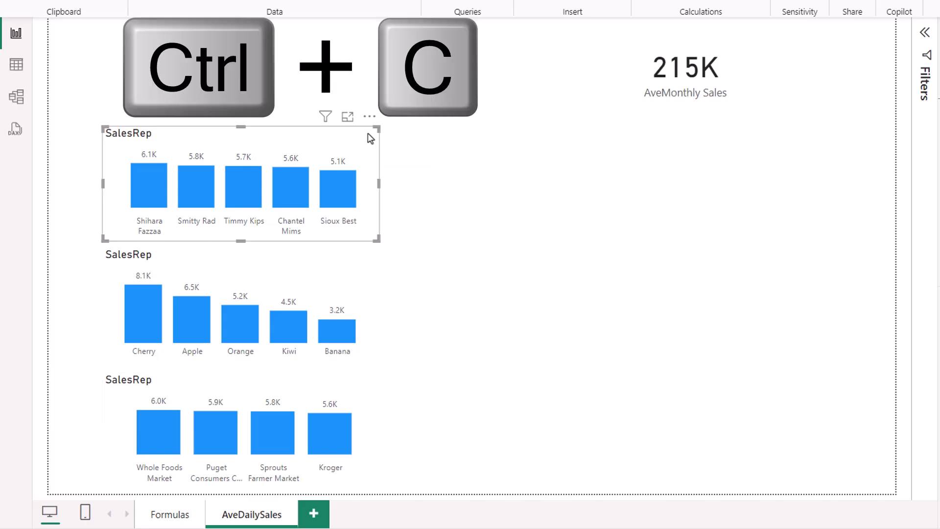
pyautogui.hotkey('ctrl', 'v')
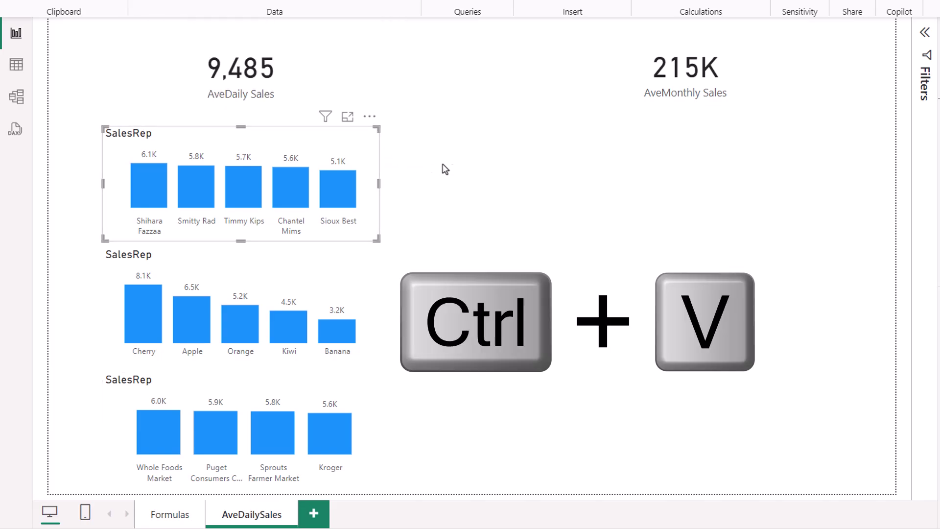
pyautogui.moveTo(370, 242); pyautogui.dragTo(836, 233)
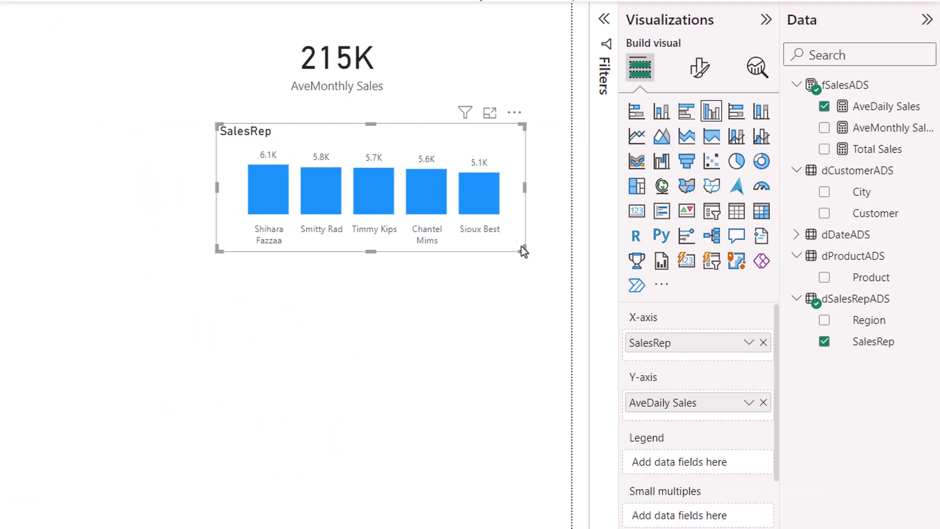
# Step: Replace AveDaily Sales with AveMonthly Sales on the copied chart's Y-axis and copy the resulting chart
pyautogui.click(763, 402)
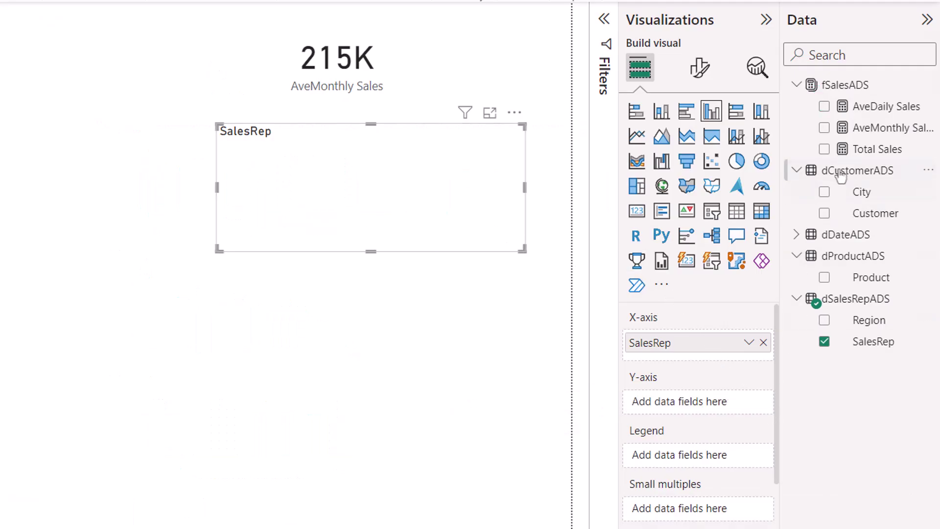
pyautogui.click(825, 128)
pyautogui.hotkey('ctrl', 'c')
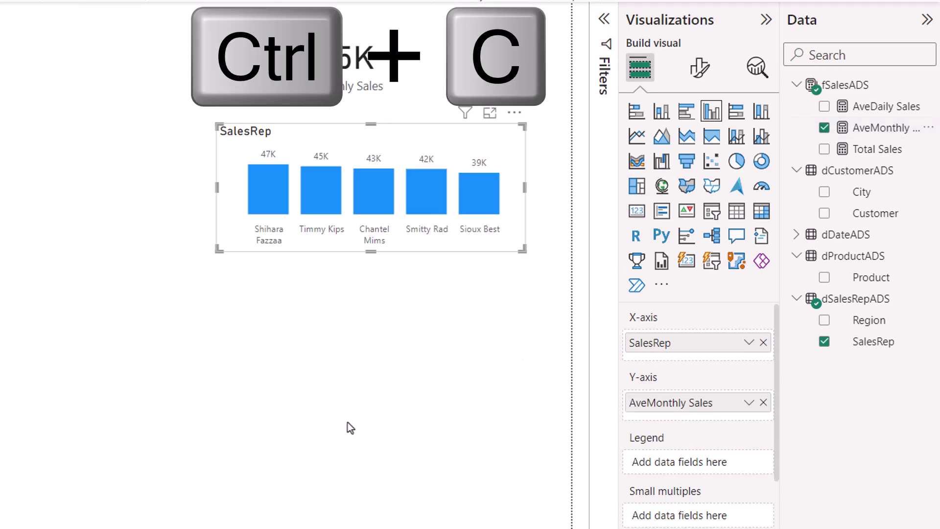
# Step: Paste a copy of the monthly SalesRep chart below the original and replace its X-axis field with Product from dProductADS
pyautogui.hotkey('ctrl', 'v')
pyautogui.moveTo(329, 256); pyautogui.dragTo(335, 382)
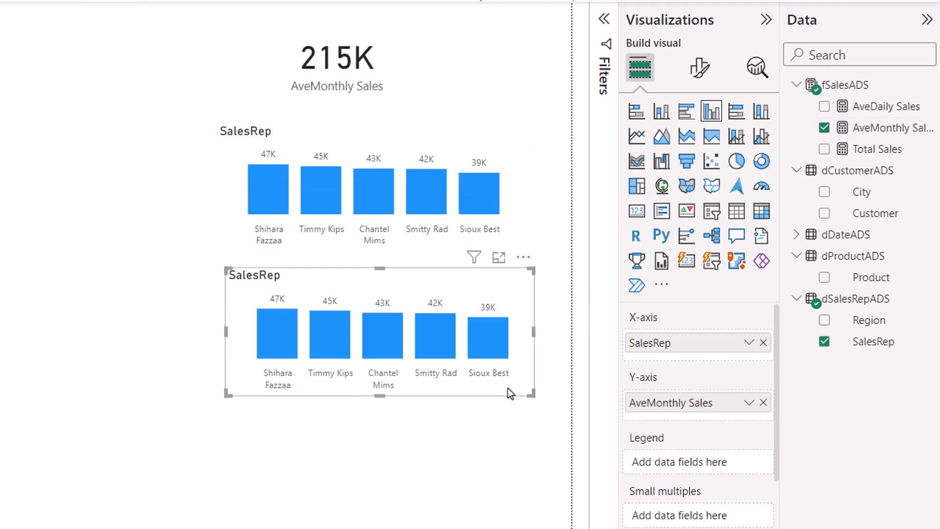
pyautogui.click(763, 343)
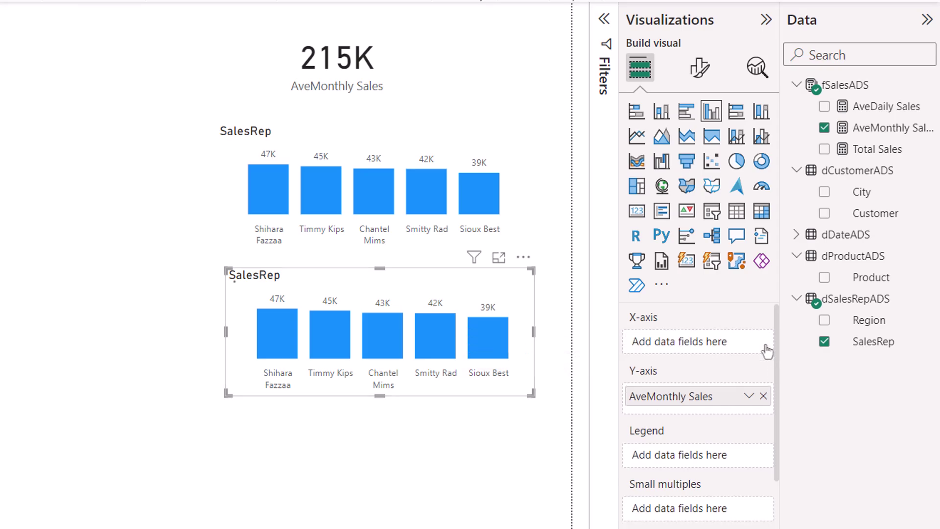
pyautogui.click(824, 278)
# Step: Paste another copy of the monthly SalesRep chart below the Product chart and replace its X-axis field with Customer from dCustomerADS
pyautogui.click(524, 218)
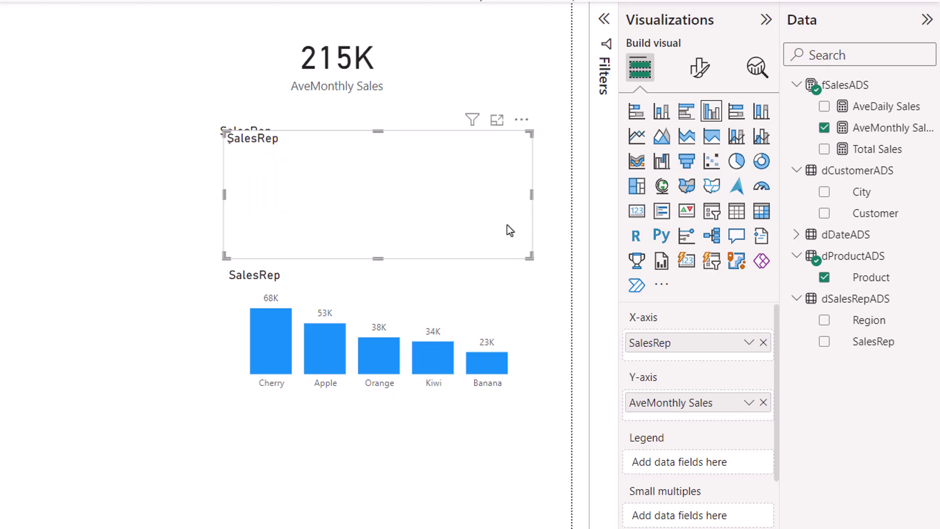
pyautogui.hotkey('ctrl', 'v')
pyautogui.moveTo(340, 255); pyautogui.dragTo(362, 523)
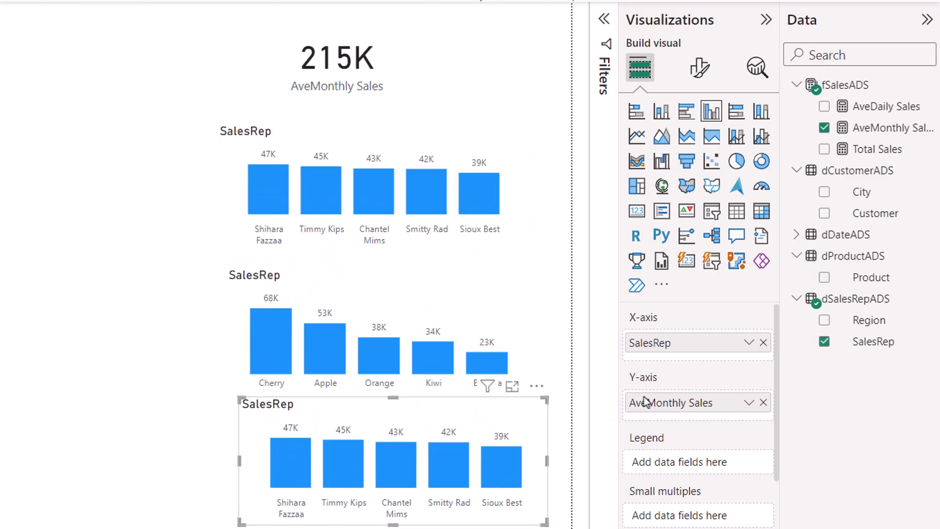
pyautogui.click(763, 342)
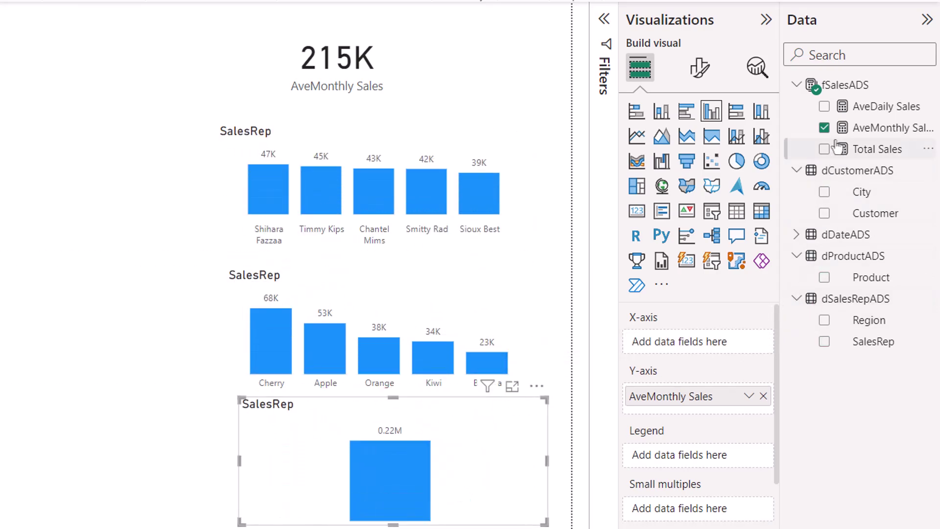
pyautogui.click(824, 213)
# Step: Align the monthly SalesRep, Product and Customer charts in a centred stack beneath the AveMonthly Sales card
pyautogui.moveTo(413, 249); pyautogui.dragTo(385, 234)
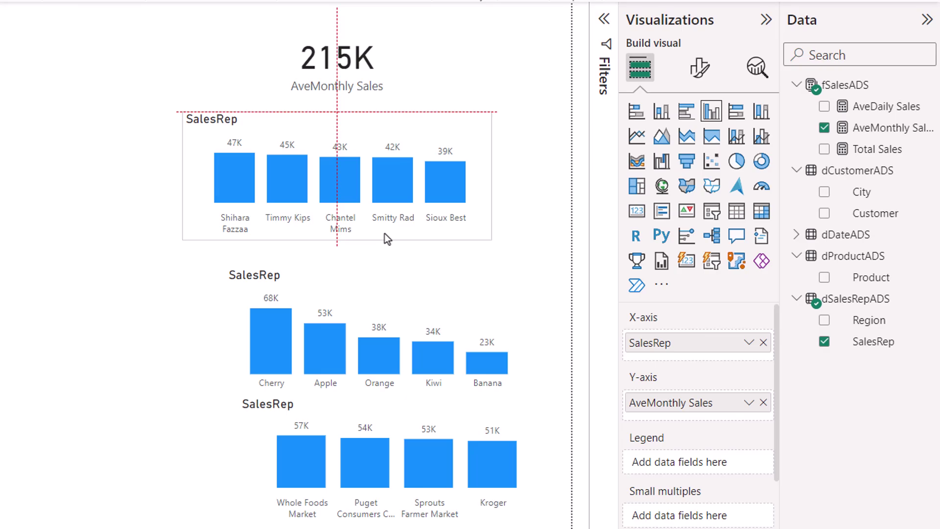
pyautogui.moveTo(384, 233); pyautogui.dragTo(384, 233)
pyautogui.moveTo(397, 277); pyautogui.dragTo(360, 267)
pyautogui.moveTo(359, 411); pyautogui.dragTo(355, 411)
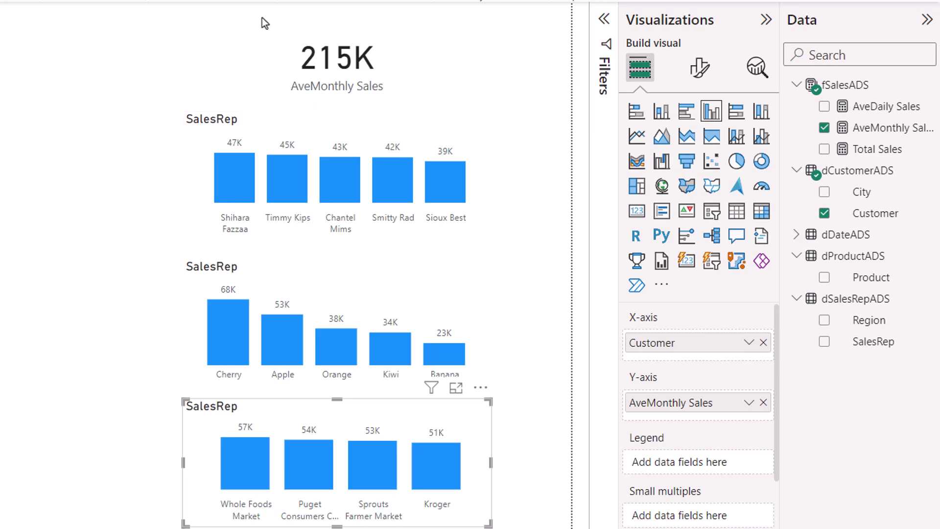
# Step: Change the column color of all three monthly sales charts together to a light purple
pyautogui.press('ctrl')
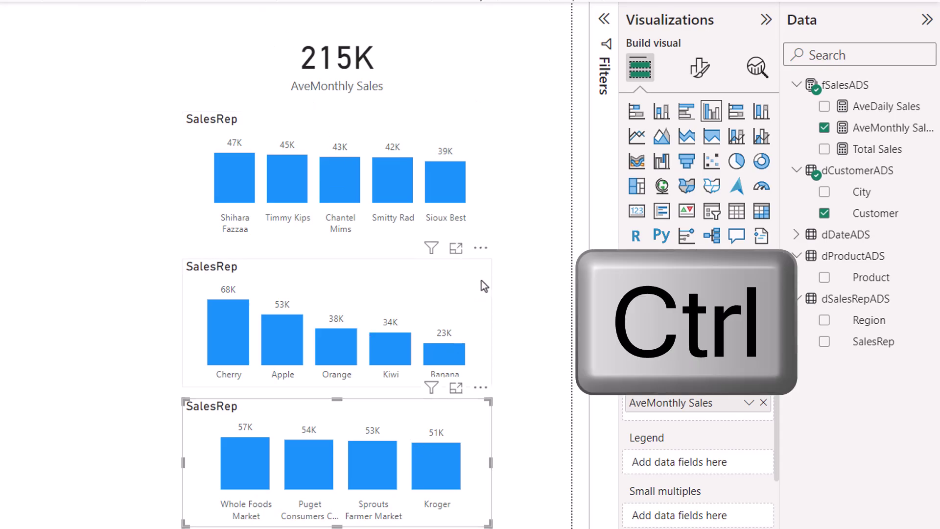
pyautogui.keyDown('ctrl'); pyautogui.click(481, 281); pyautogui.keyUp('ctrl')
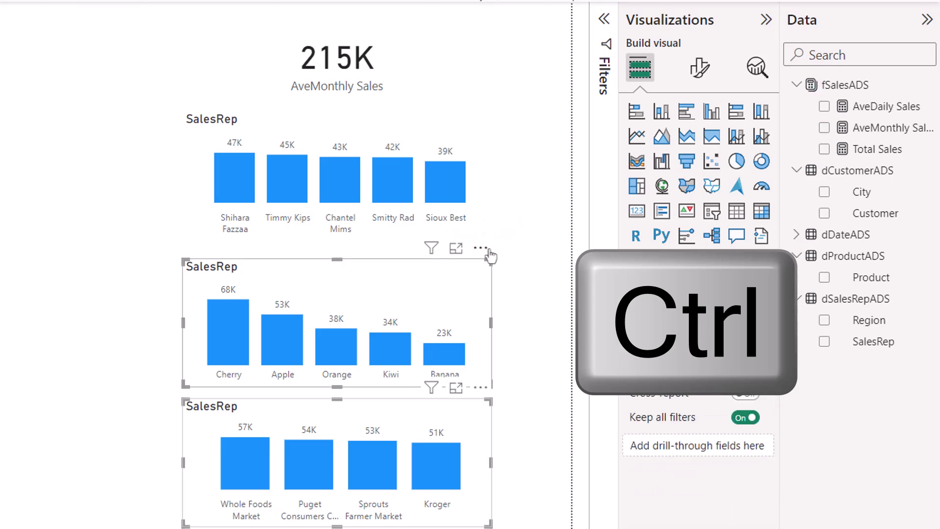
pyautogui.keyDown('ctrl'); pyautogui.click(486, 226); pyautogui.keyUp('ctrl')
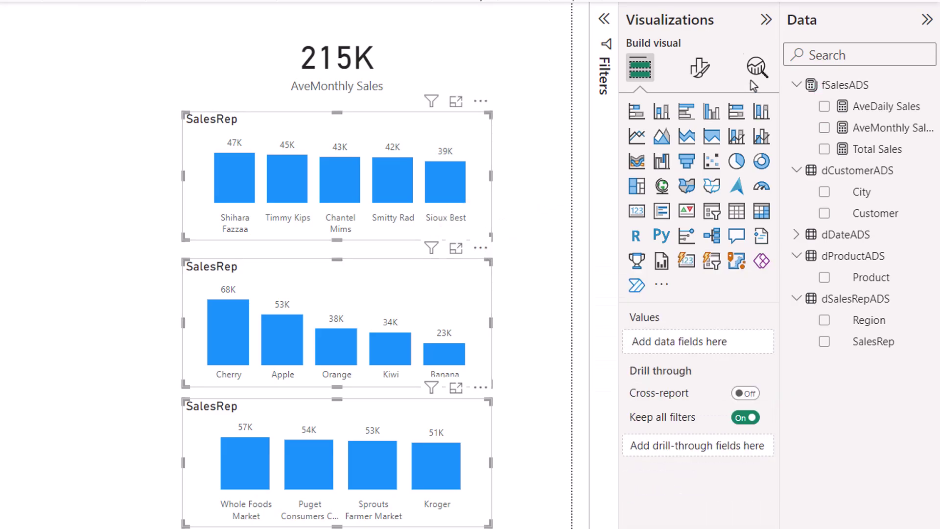
pyautogui.click(706, 71)
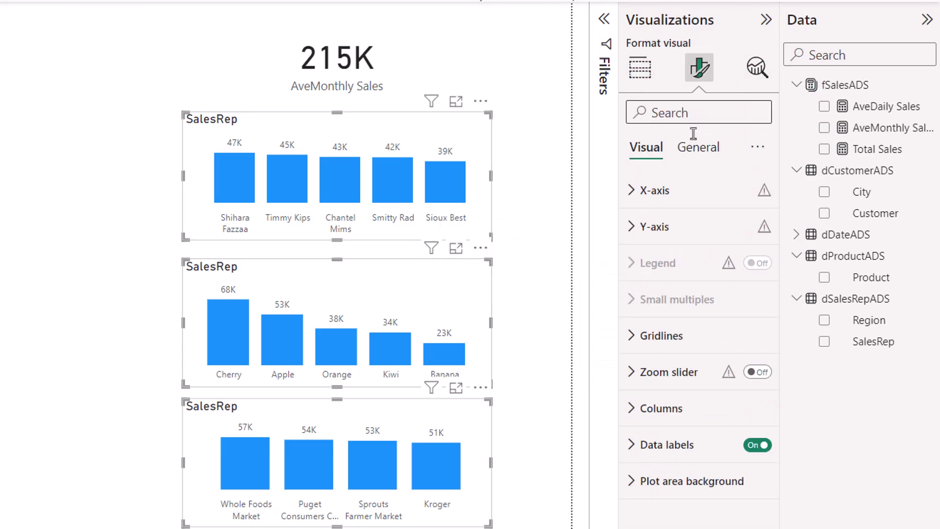
pyautogui.click(635, 409)
pyautogui.scroll(-5, 765, 409)
pyautogui.click(671, 296)
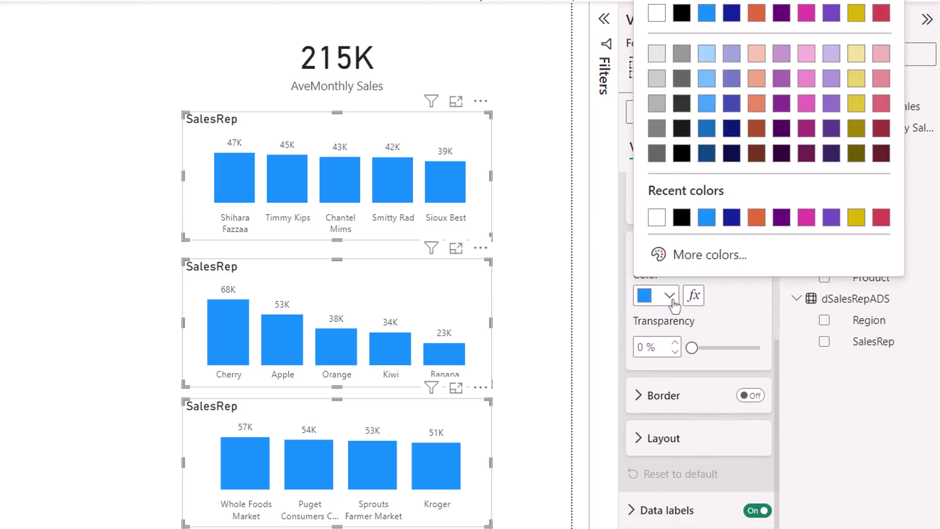
pyautogui.click(780, 79)
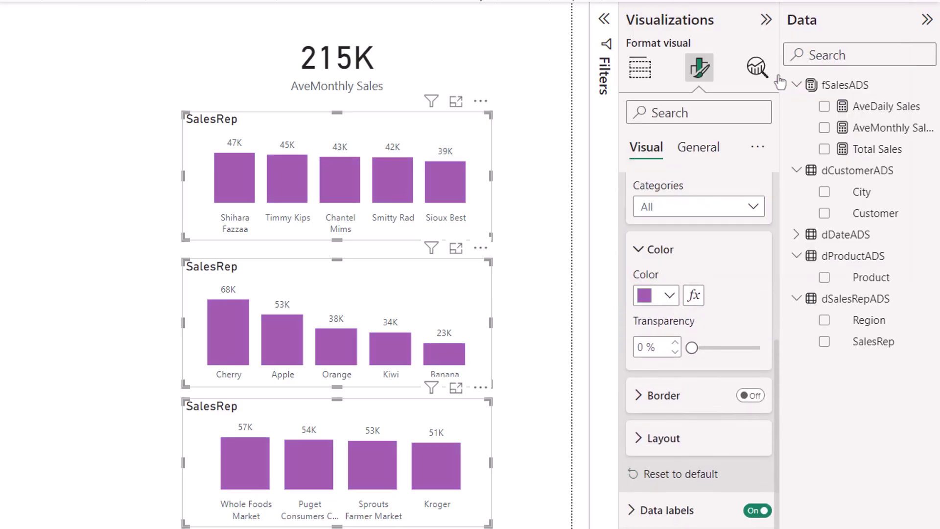
pyautogui.click(533, 342)
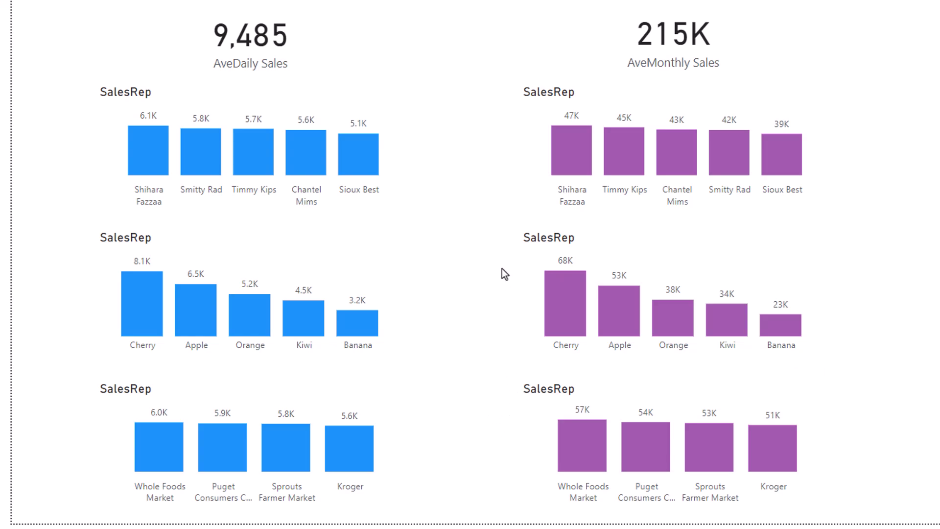
# Step: Widen the daily Customer chart on both sides to about 505 and show its size properties
pyautogui.click(390, 459)
pyautogui.moveTo(403, 445); pyautogui.dragTo(434, 436)
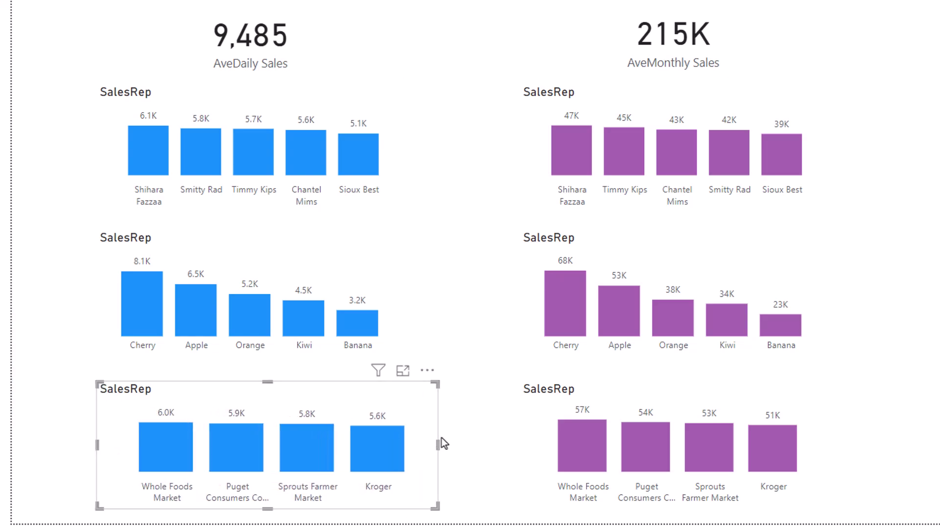
pyautogui.moveTo(97, 444); pyautogui.dragTo(68, 448)
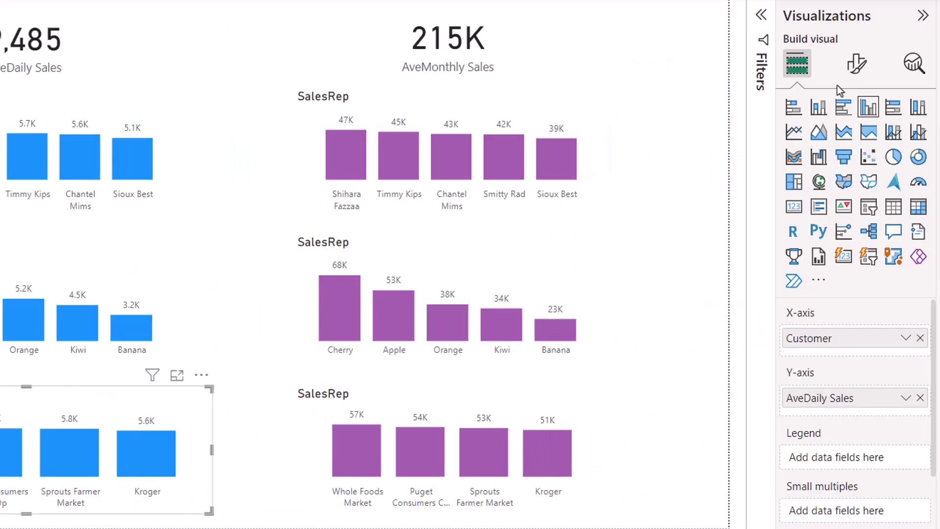
pyautogui.click(856, 62)
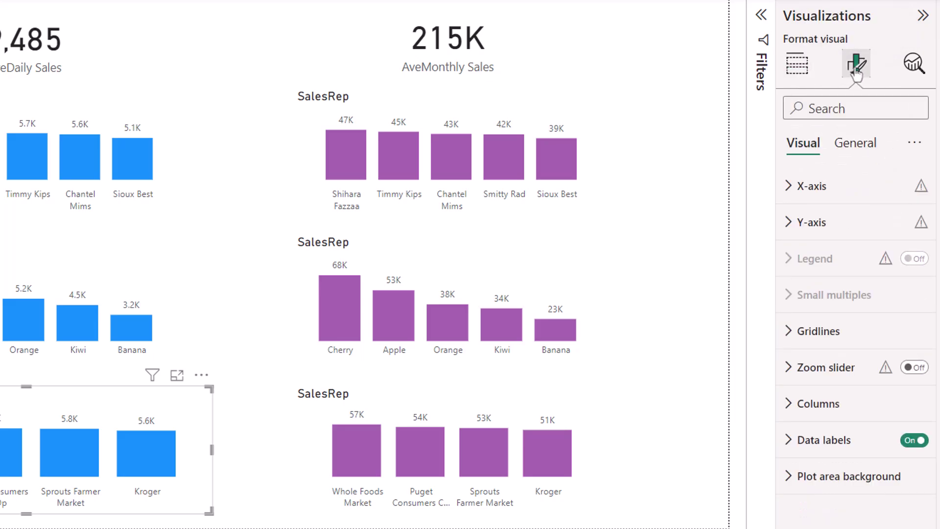
pyautogui.click(843, 152)
pyautogui.click(788, 186)
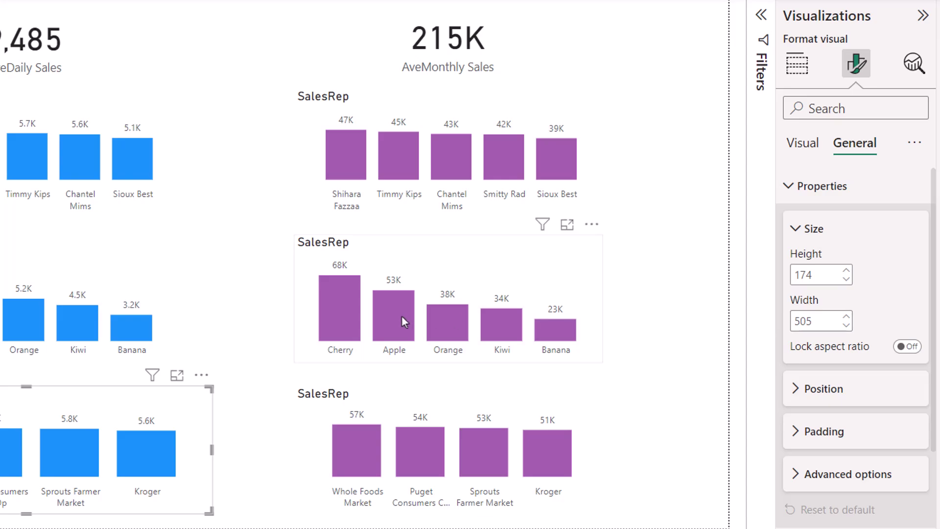
# Step: Set the width of the daily Product chart and the remaining charts to 505
pyautogui.click(168, 261)
pyautogui.moveTo(829, 321); pyautogui.dragTo(751, 313)
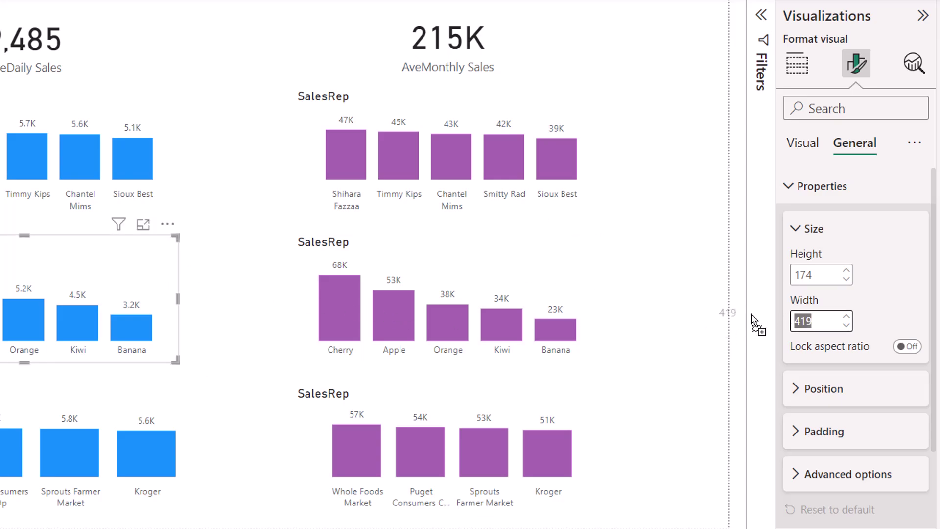
pyautogui.write('505')
pyautogui.press('Tab')
# Step: Change the title text of the monthly sales by customer chart to "Cusomer"
pyautogui.click(626, 483)
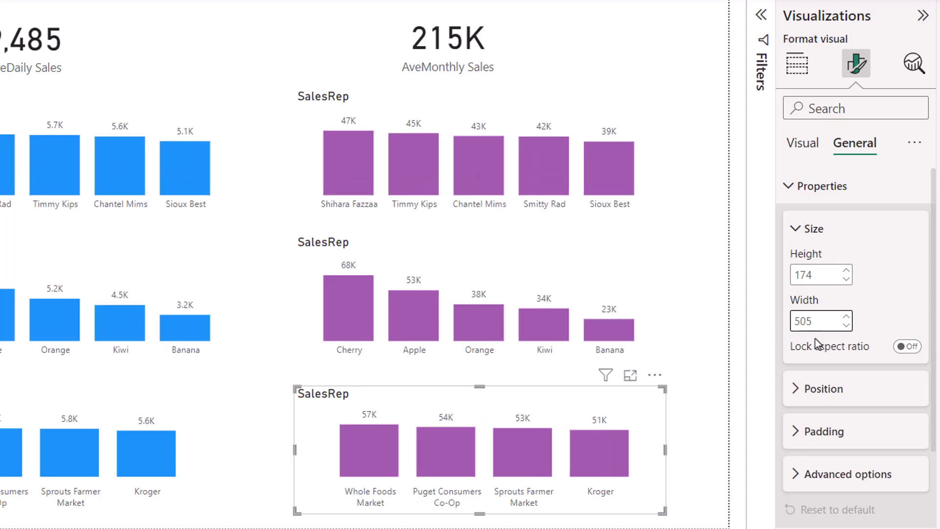
pyautogui.scroll(-3, 827, 407)
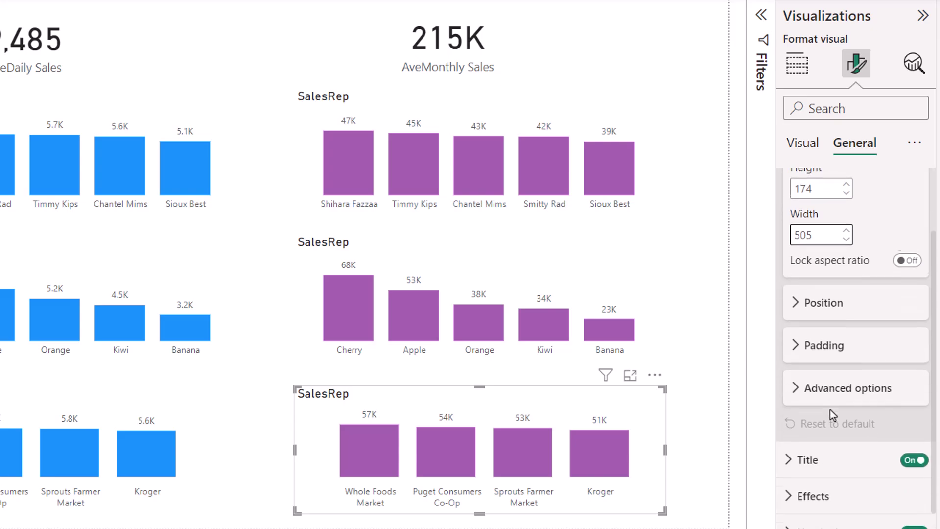
pyautogui.click(798, 402)
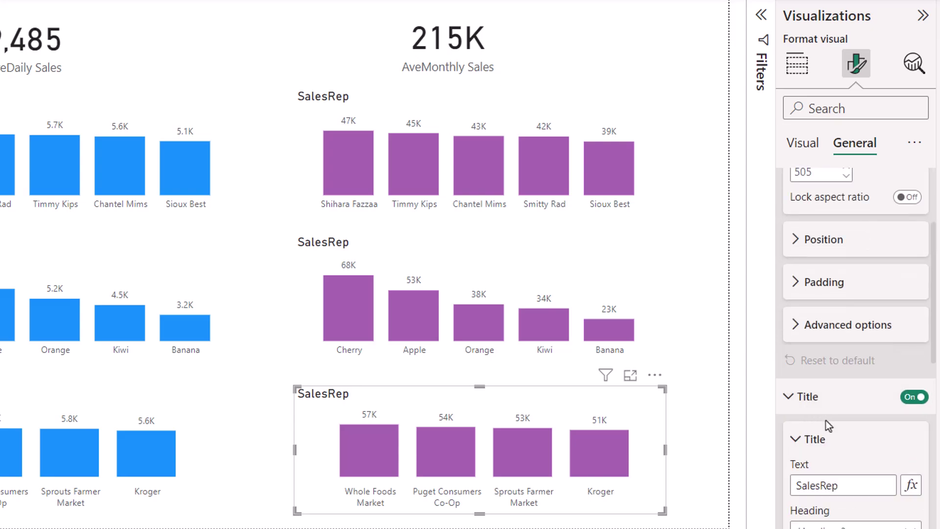
pyautogui.doubleClick(817, 307)
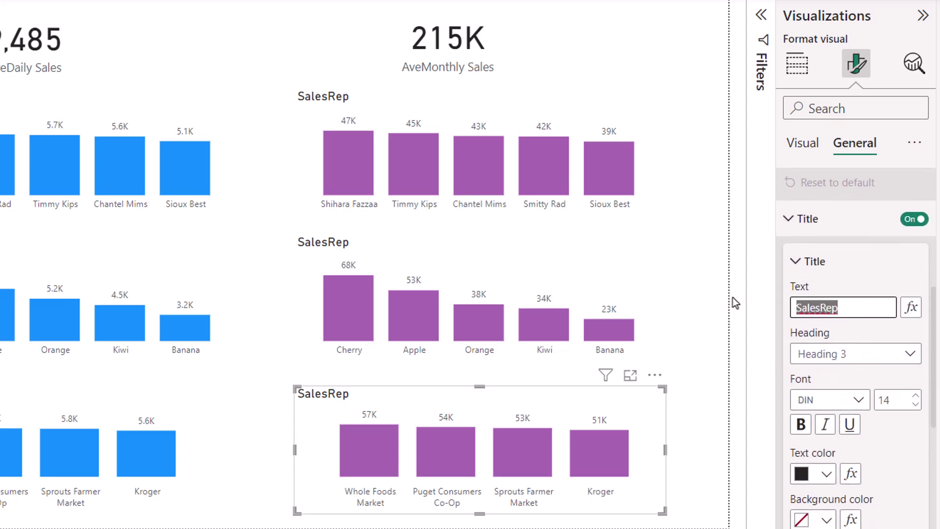
pyautogui.write('Cusomer')
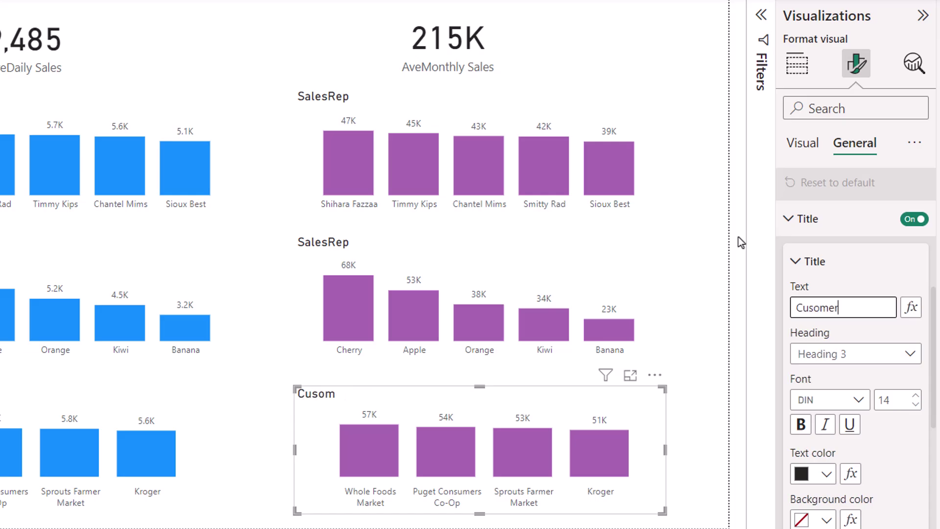
# Step: Change the title text of the sales by product chart to "Product"
pyautogui.click(643, 268)
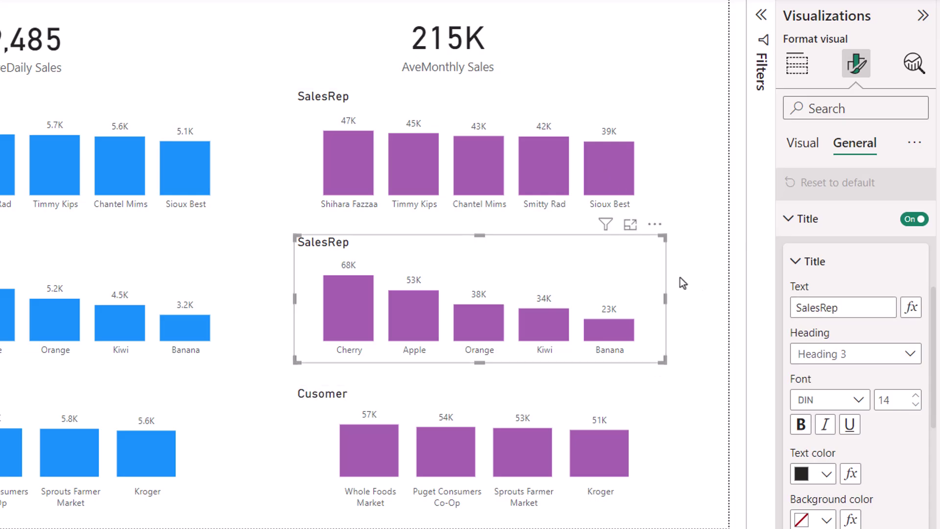
pyautogui.moveTo(851, 313); pyautogui.dragTo(777, 298)
pyautogui.write('Product')
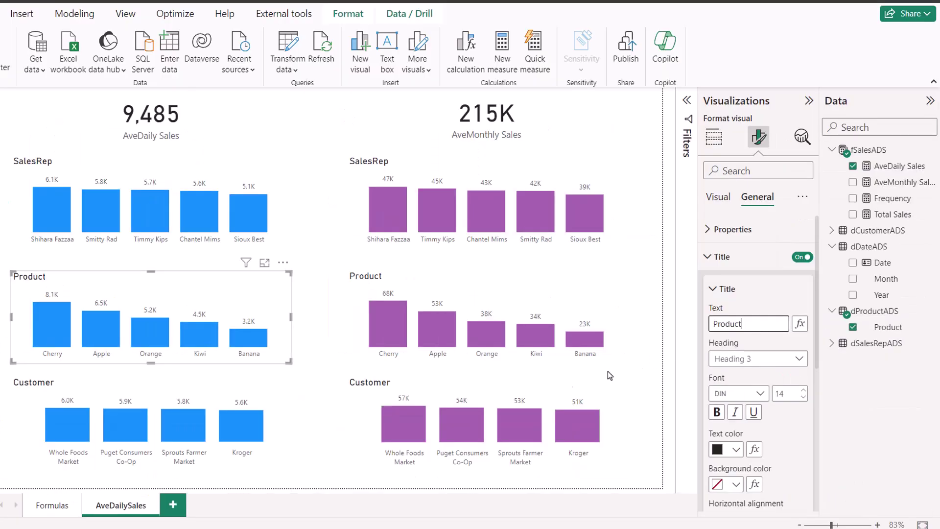
# Step: Add a slicer to the report page and fill it with the Year field from dDateADS
pyautogui.click(321, 458)
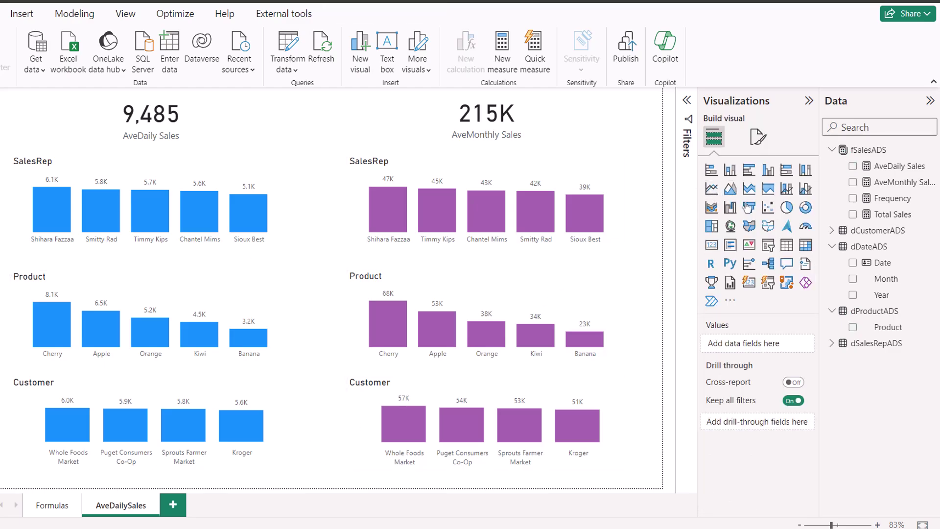
pyautogui.click(768, 245)
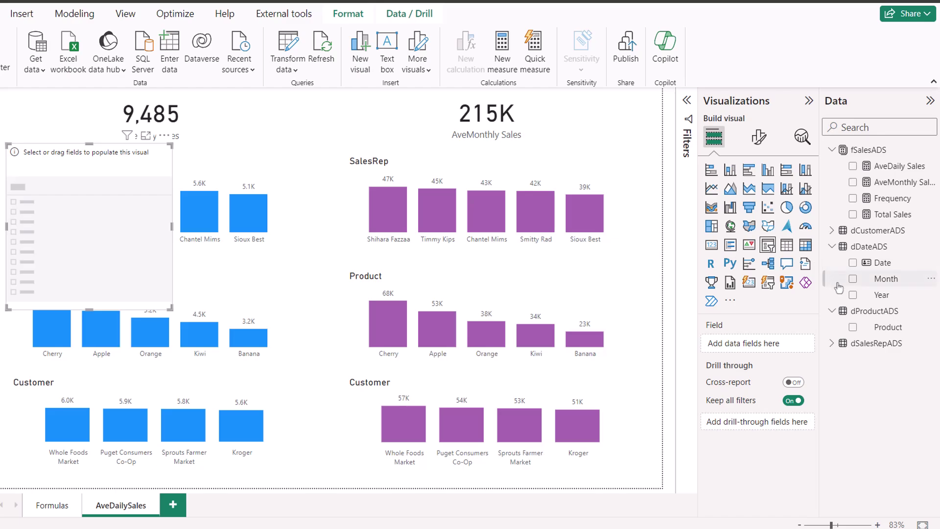
pyautogui.click(852, 295)
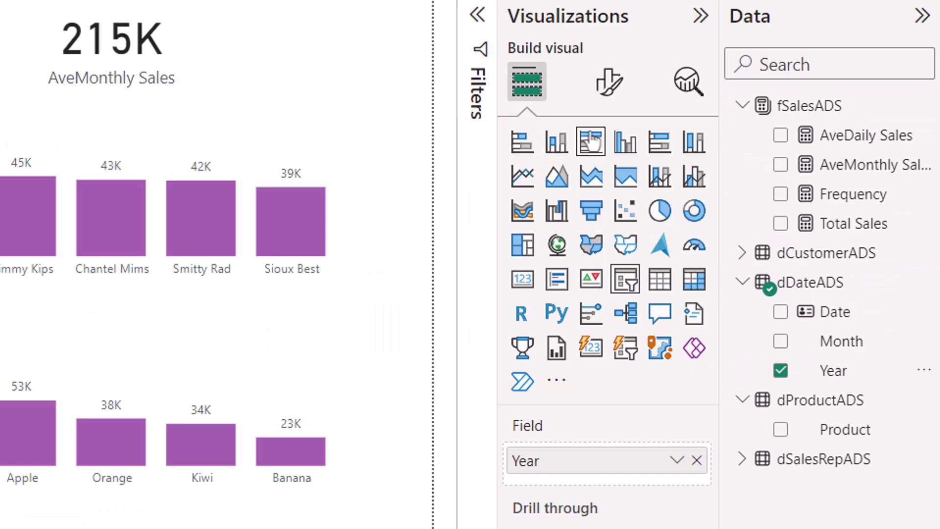
# Step: Set the Year slicer's style to Tile and place it as a small box between the two Customer charts at the page's lower edge
pyautogui.click(607, 80)
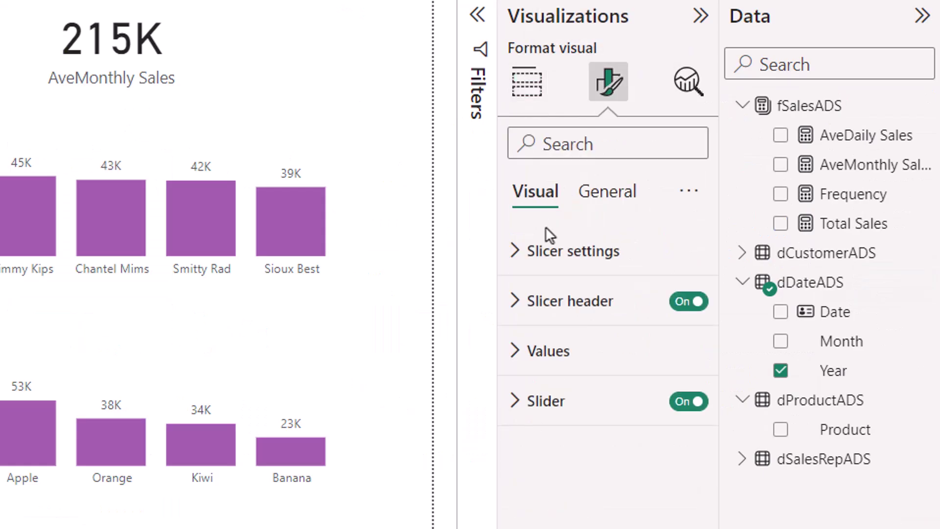
pyautogui.click(535, 255)
pyautogui.click(608, 384)
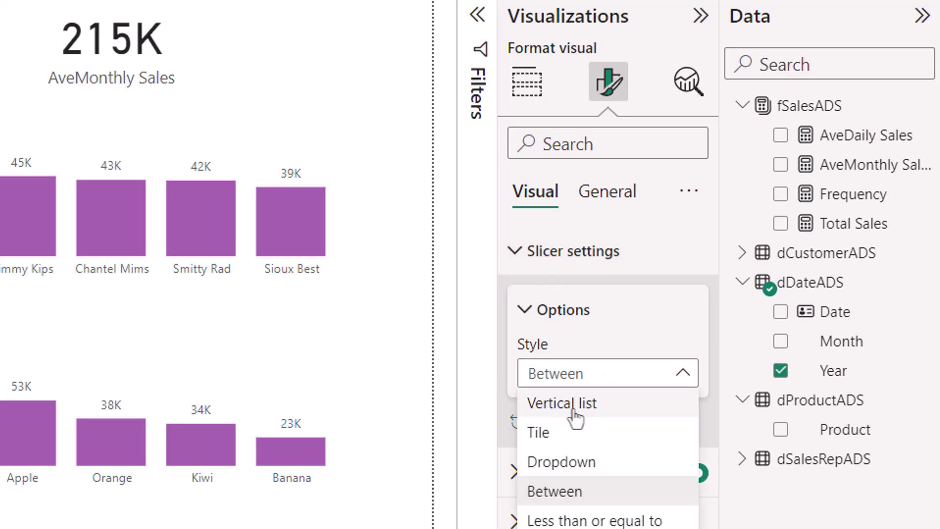
pyautogui.click(549, 441)
pyautogui.moveTo(0, 146); pyautogui.dragTo(51, 475)
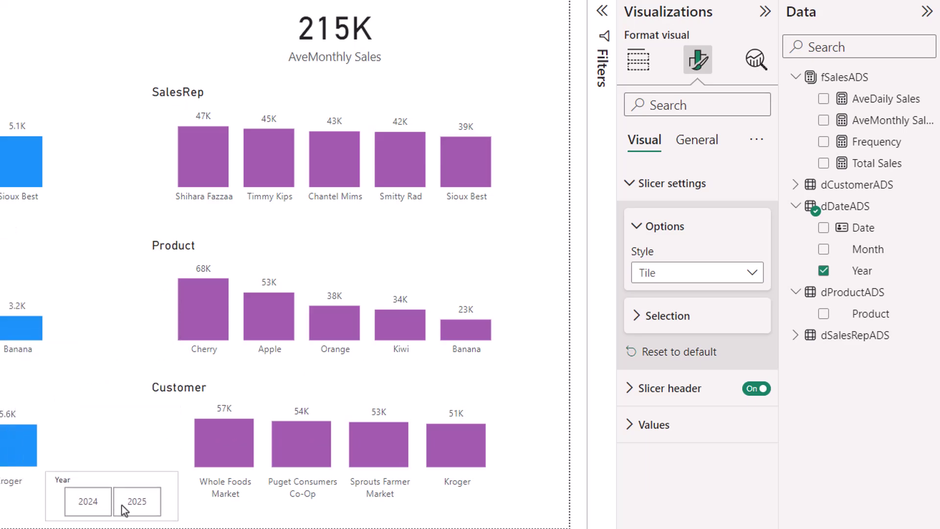
# Step: Test the Year slicer by filtering the dashboard to 2025 and switching it to 2024, leaving the monthly Customer chart selected
pyautogui.click(135, 504)
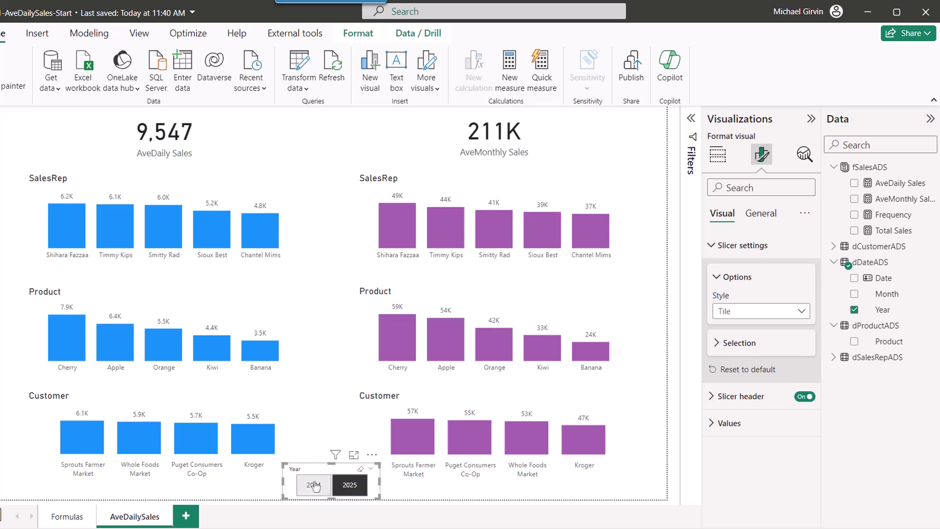
pyautogui.click(315, 485)
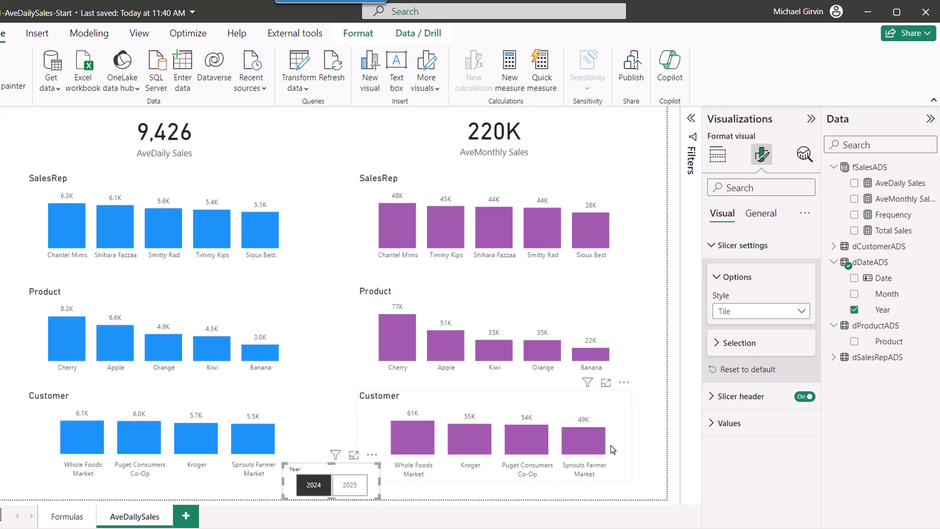
pyautogui.click(625, 434)
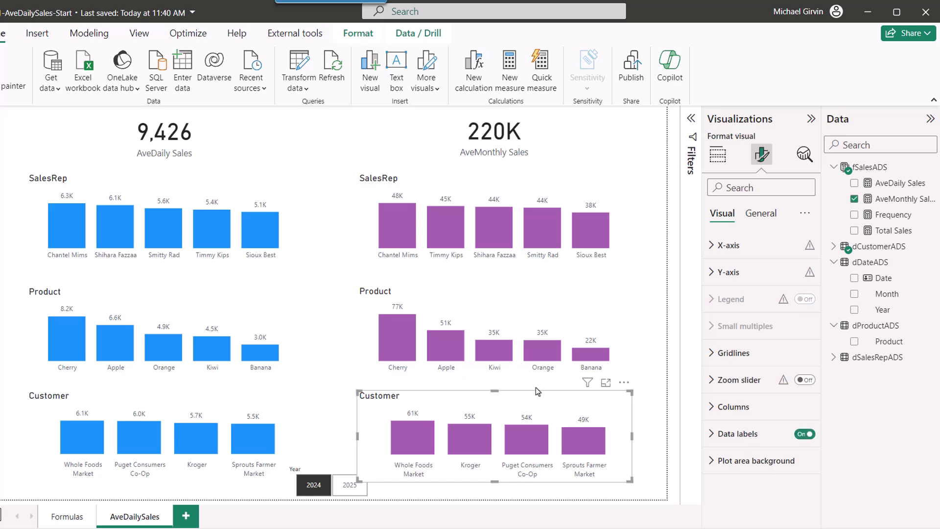
# Step: Add the Total Sales measure to the tooltips of the monthly Customer chart
pyautogui.moveTo(261, 221)
pyautogui.click(717, 154)
pyautogui.scroll(-3, 757, 393)
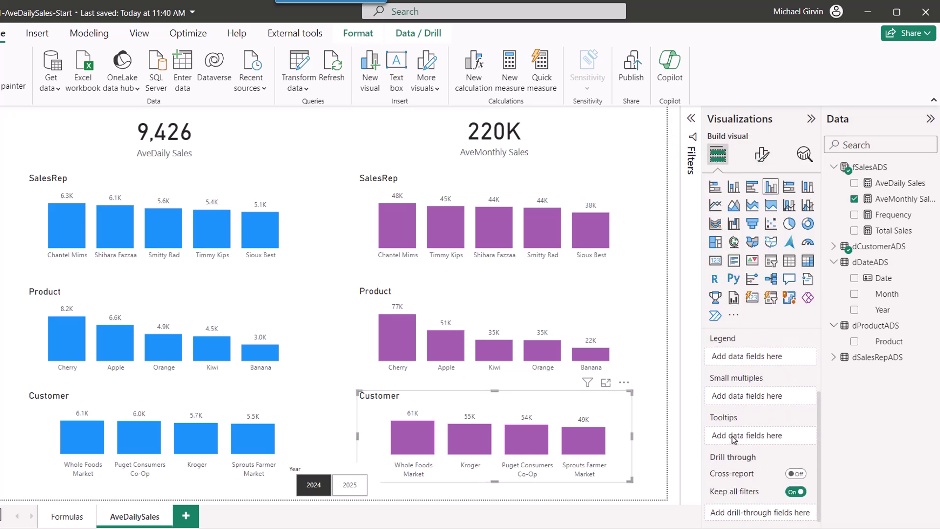
pyautogui.moveTo(890, 232); pyautogui.dragTo(776, 434)
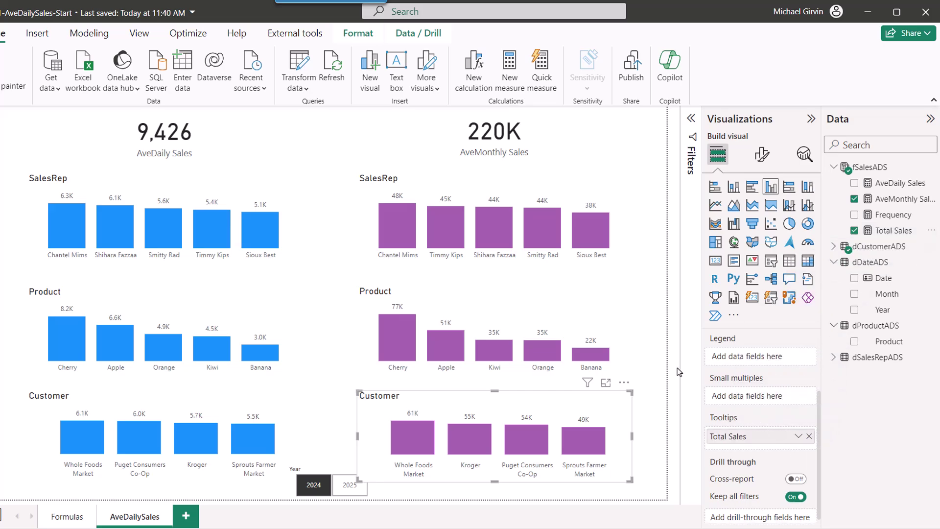
# Step: Add the Total Sales measure to the tooltips of the daily SalesRep chart
pyautogui.click(628, 337)
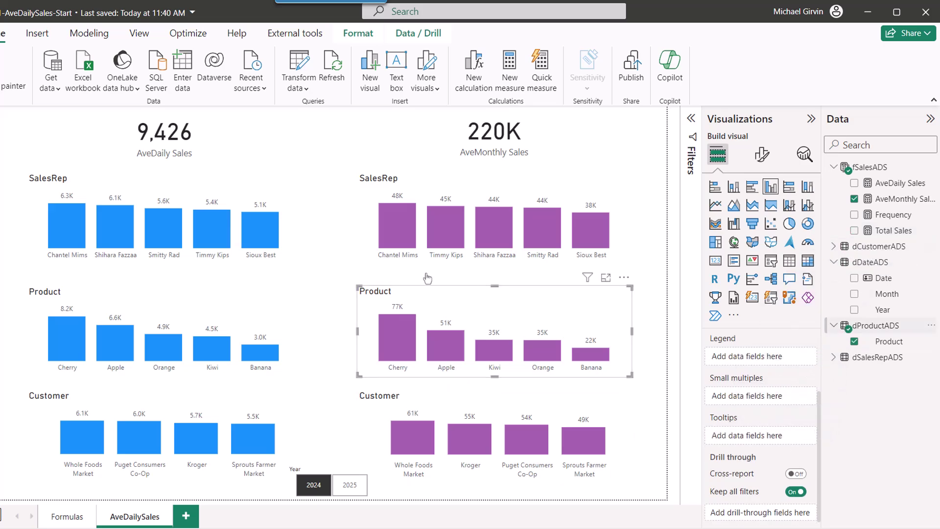
pyautogui.click(295, 258)
pyautogui.moveTo(881, 230); pyautogui.dragTo(770, 437)
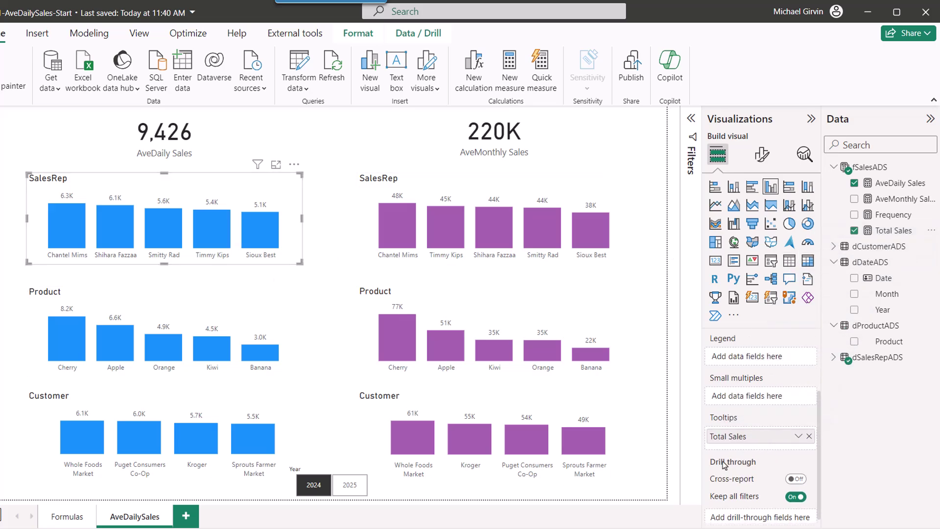
pyautogui.moveTo(269, 336)
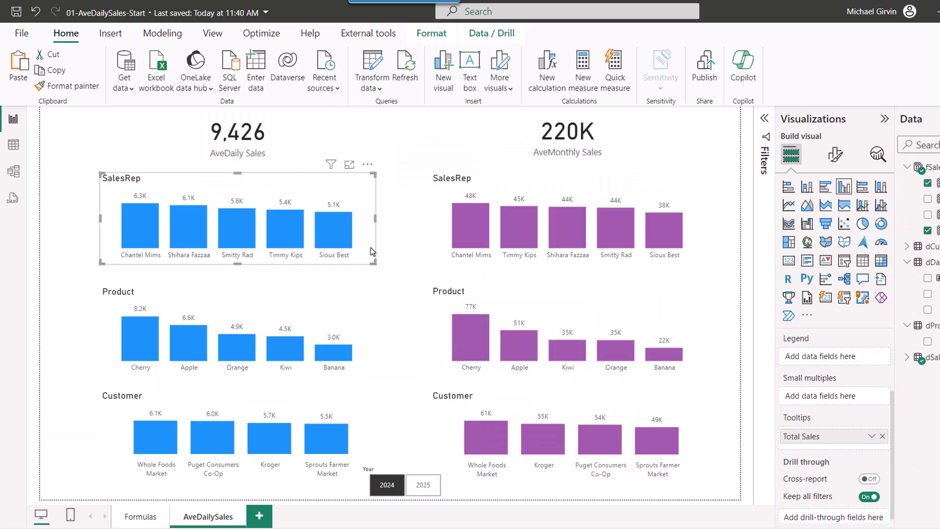
# Step: Cross-filter the dashboard by Whole Foods Market in the monthly Customer chart and examine the daily and monthly charts for 2024
pyautogui.click(442, 41)
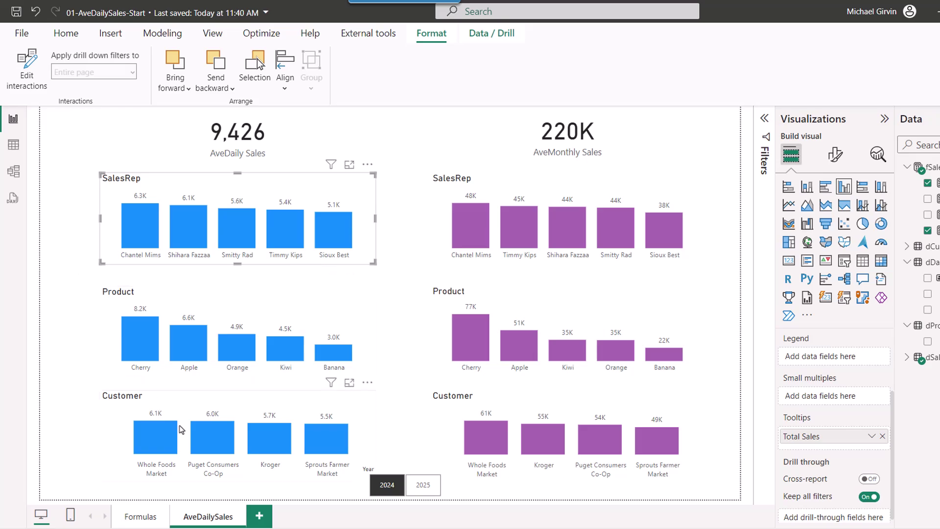
pyautogui.click(515, 493)
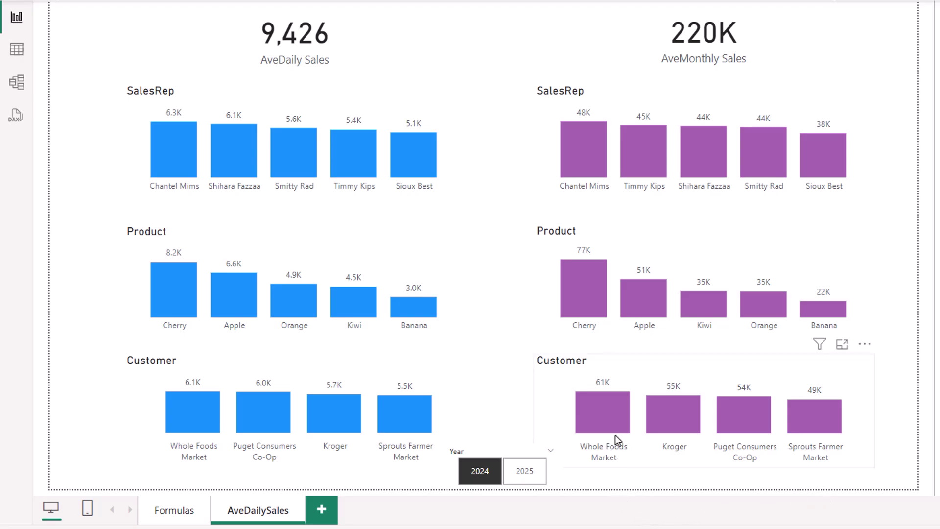
pyautogui.click(611, 422)
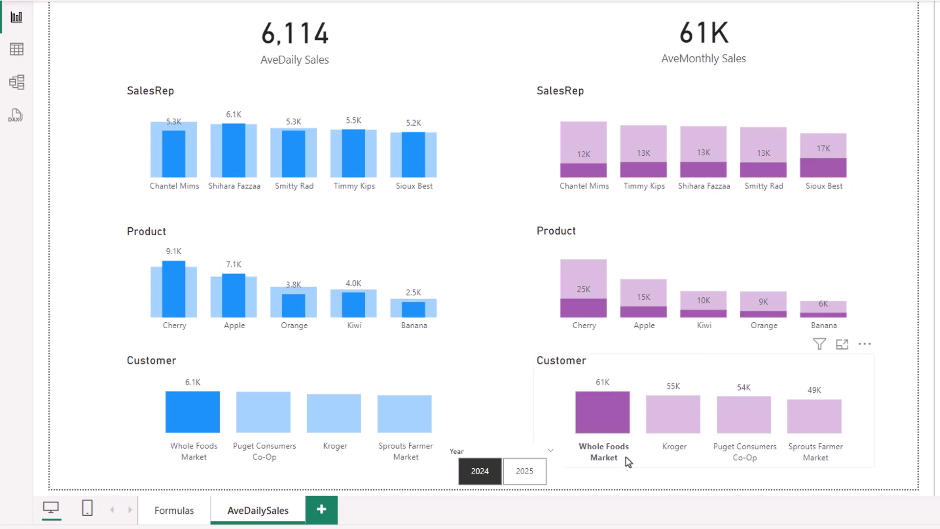
pyautogui.click(484, 462)
pyautogui.click(485, 463)
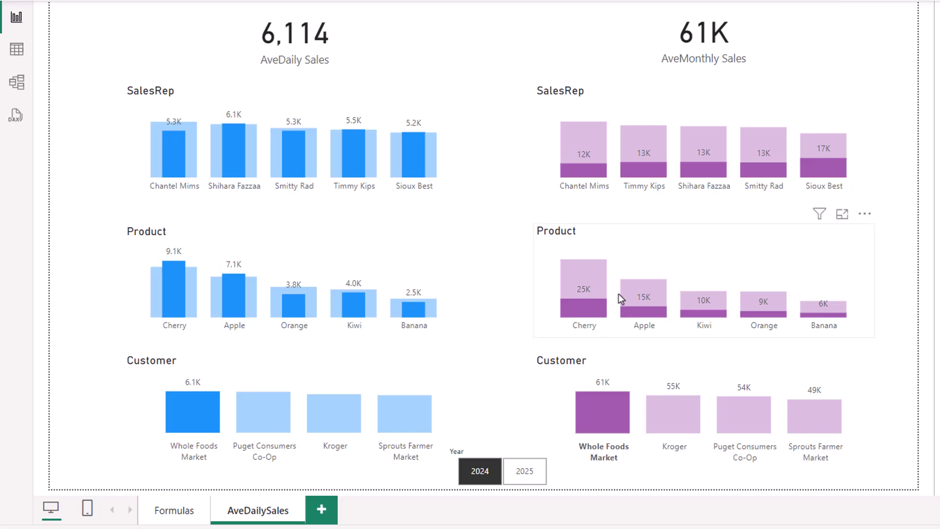
pyautogui.click(491, 479)
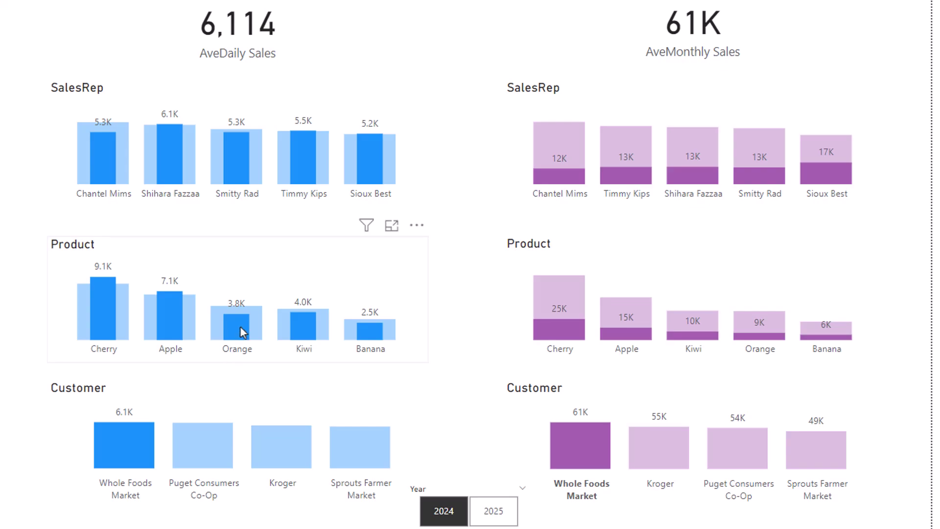
pyautogui.moveTo(243, 332)
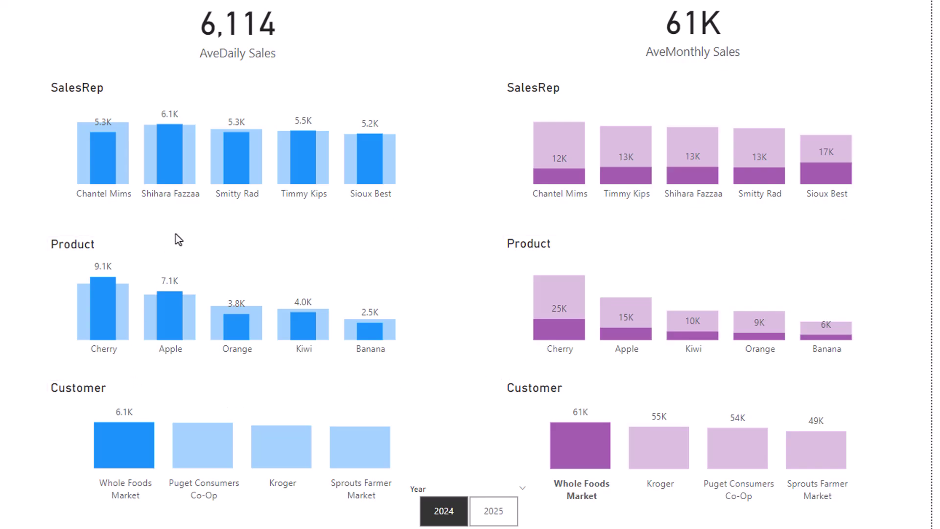
pyautogui.moveTo(99, 333)
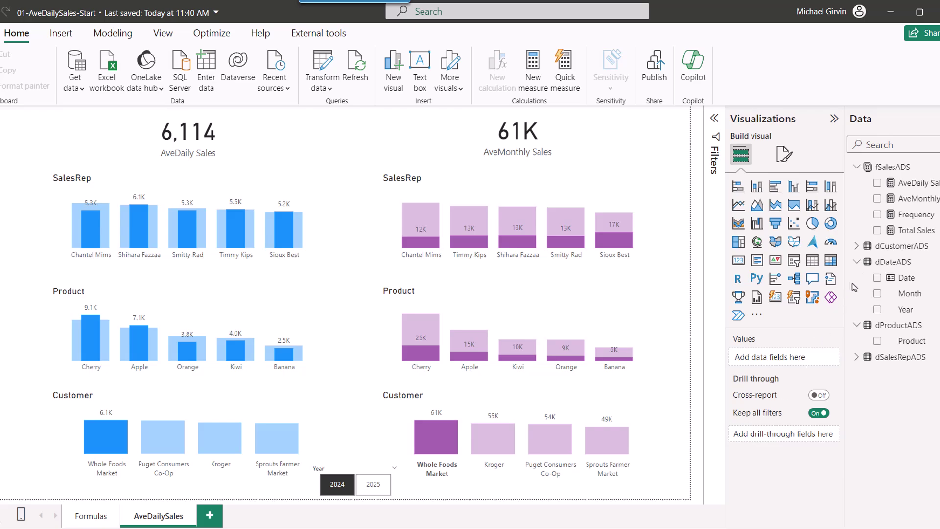
# Step: Switch to the Excel workbook and inspect the LET formula for Apple's average daily sales at Whole Foods Market
pyautogui.click(919, 186)
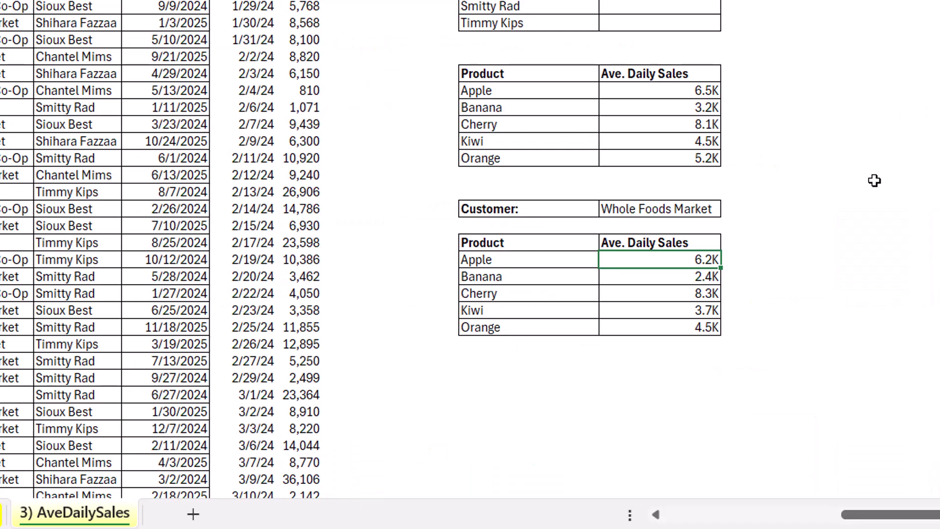
pyautogui.doubleClick(633, 261)
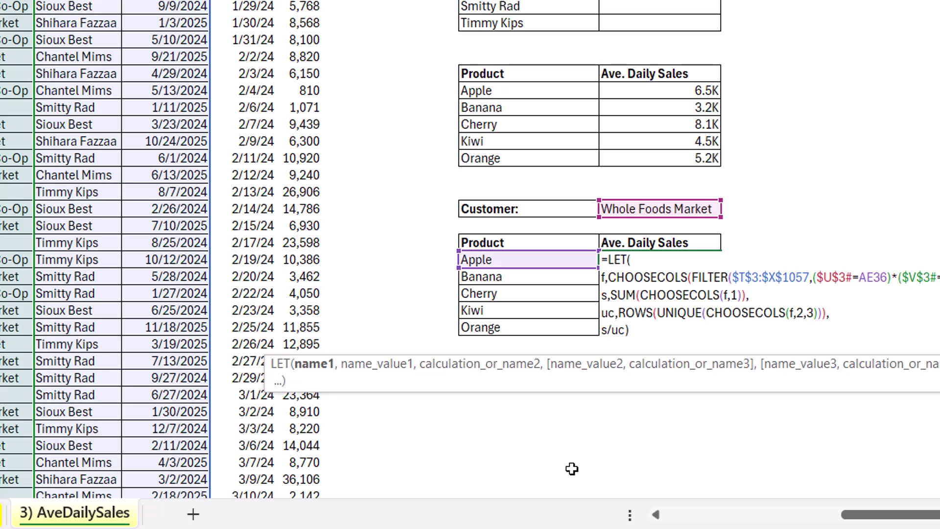
# Step: Switch to the Power BI grades report and review its data table, the dYears–fGrades relationship and the existing measures
pyautogui.hotkey('alt', 'Tab')
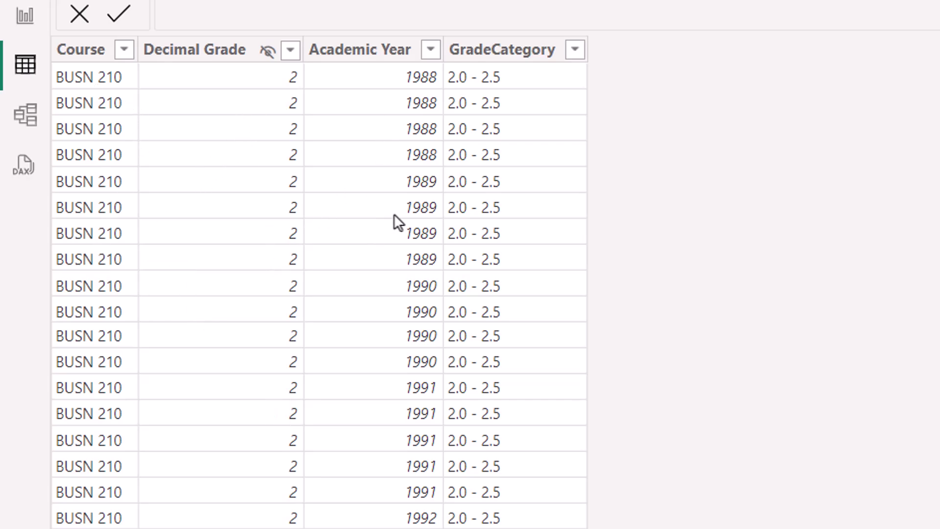
pyautogui.click(26, 117)
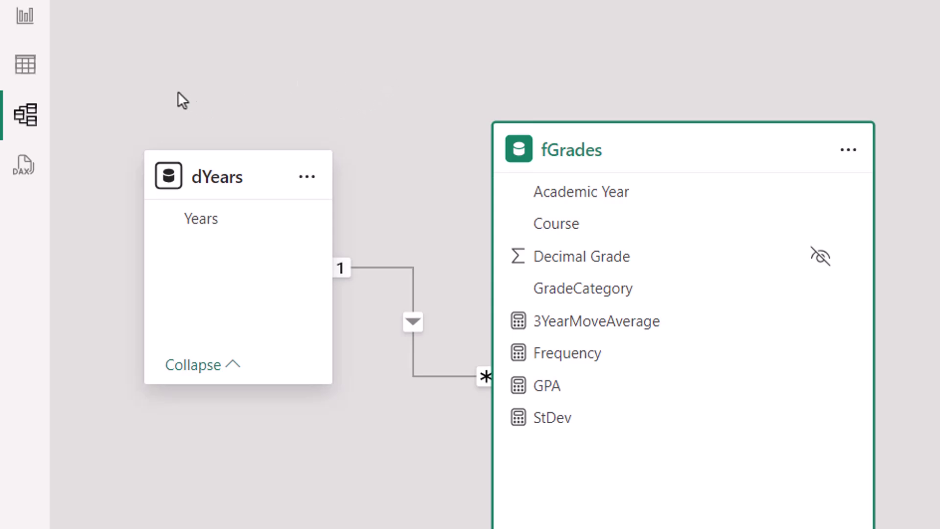
pyautogui.click(26, 18)
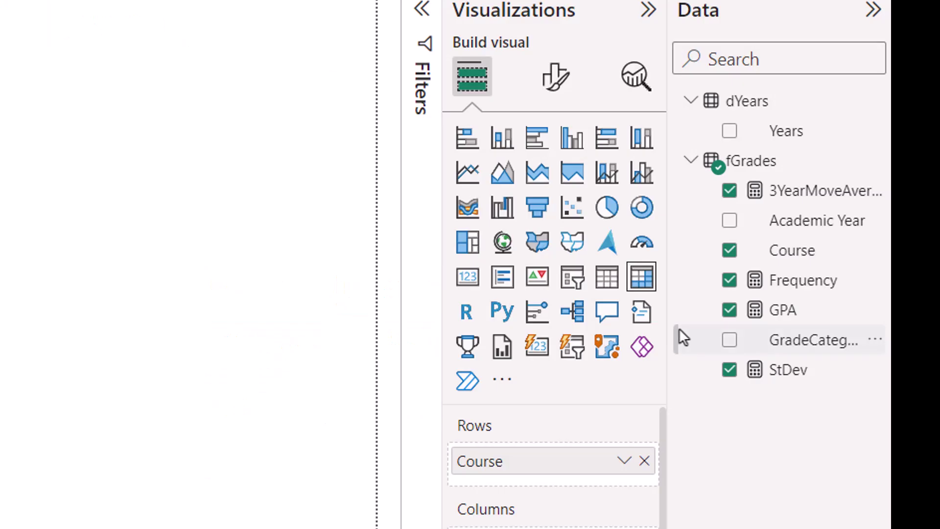
pyautogui.click(794, 313)
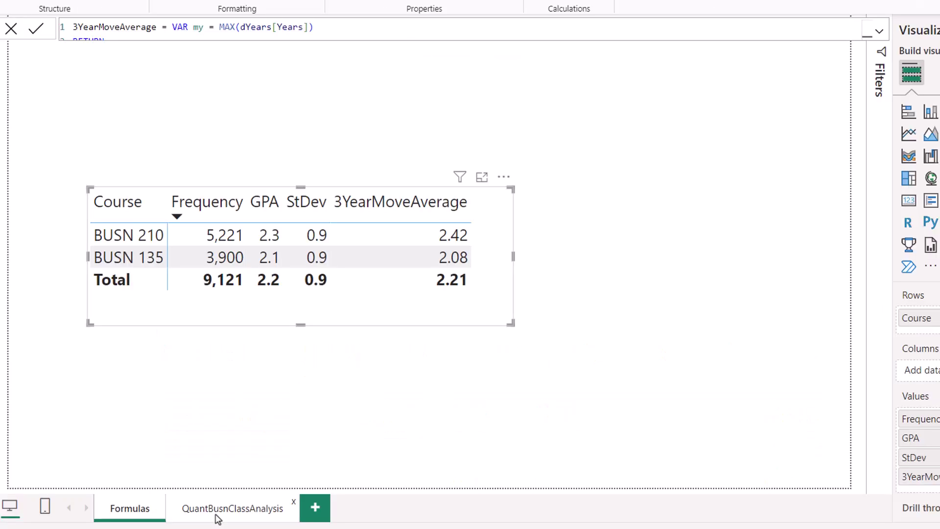
# Step: Add a multi-row card with GPA, StDev and Course to the QuantBusnClassAnalysis page
pyautogui.click(216, 514)
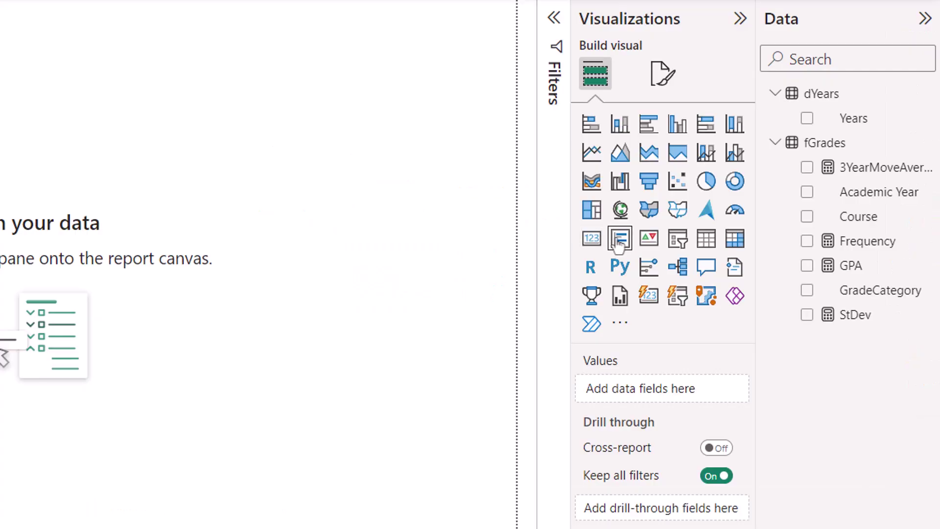
pyautogui.click(619, 238)
pyautogui.moveTo(86, 149); pyautogui.dragTo(356, 230)
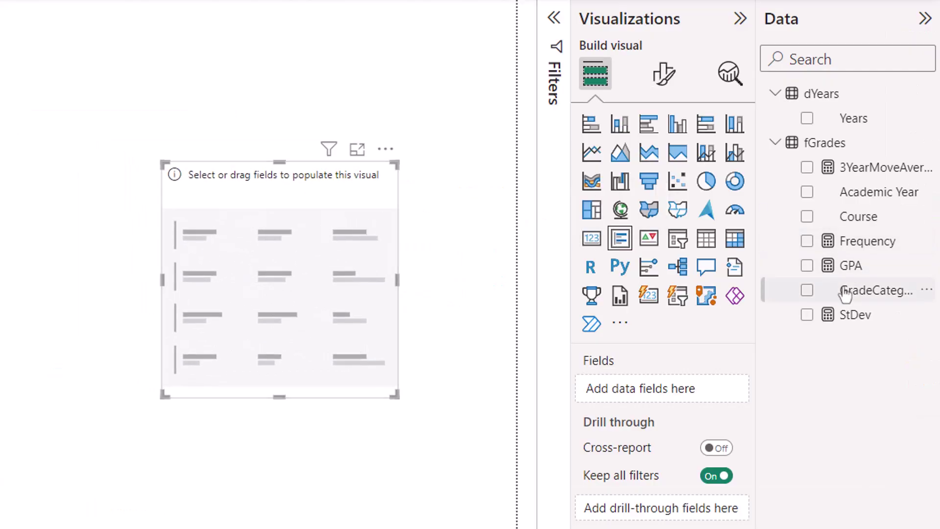
pyautogui.click(807, 266)
pyautogui.click(806, 315)
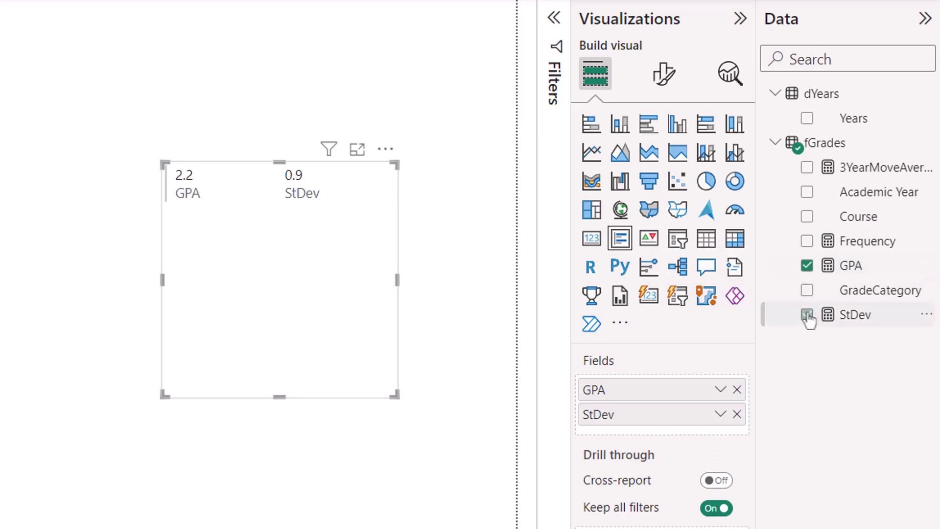
pyautogui.click(806, 217)
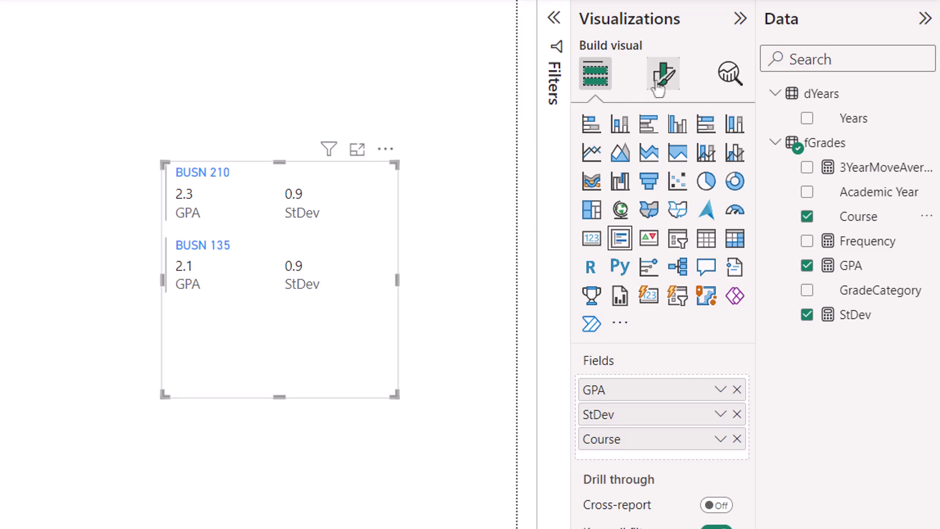
# Step: Set the font size of the multi-row card's callout values to 36
pyautogui.click(663, 79)
pyautogui.click(588, 218)
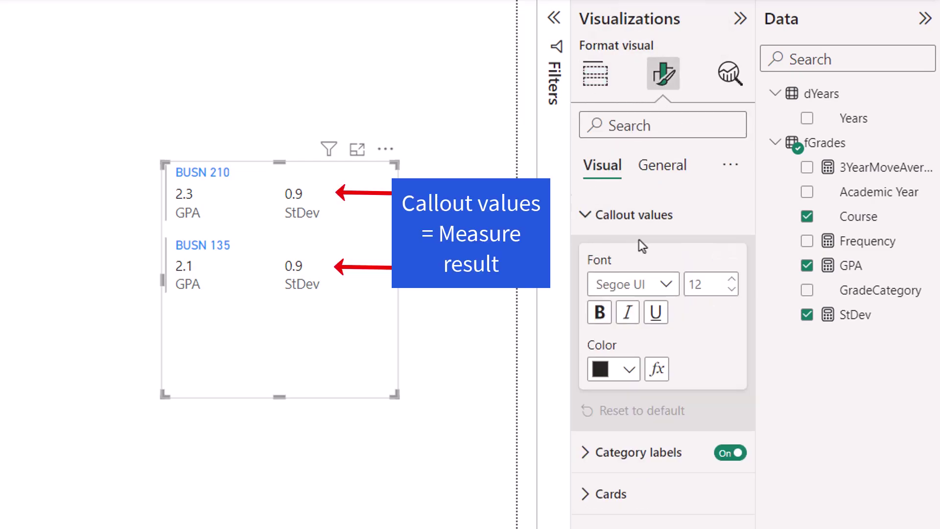
pyautogui.click(718, 283)
pyautogui.write('36')
pyautogui.press('Tab')
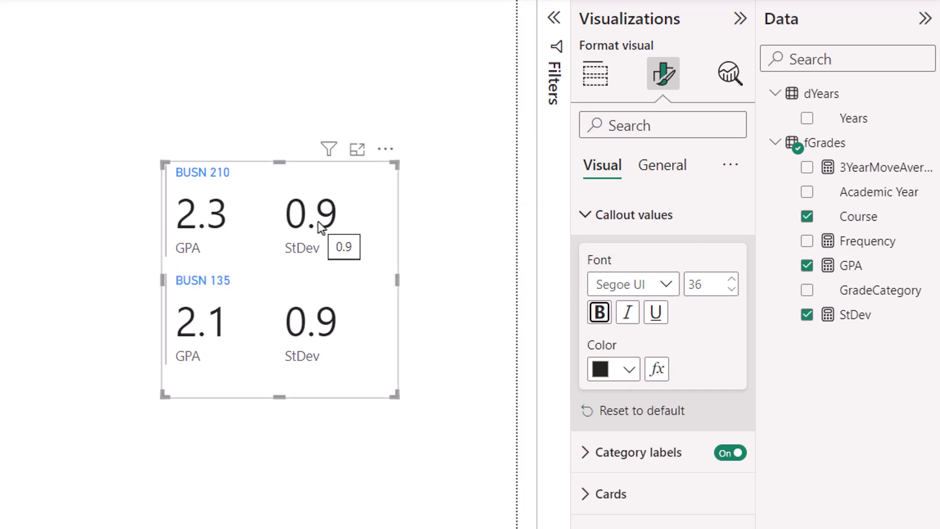
pyautogui.click(584, 215)
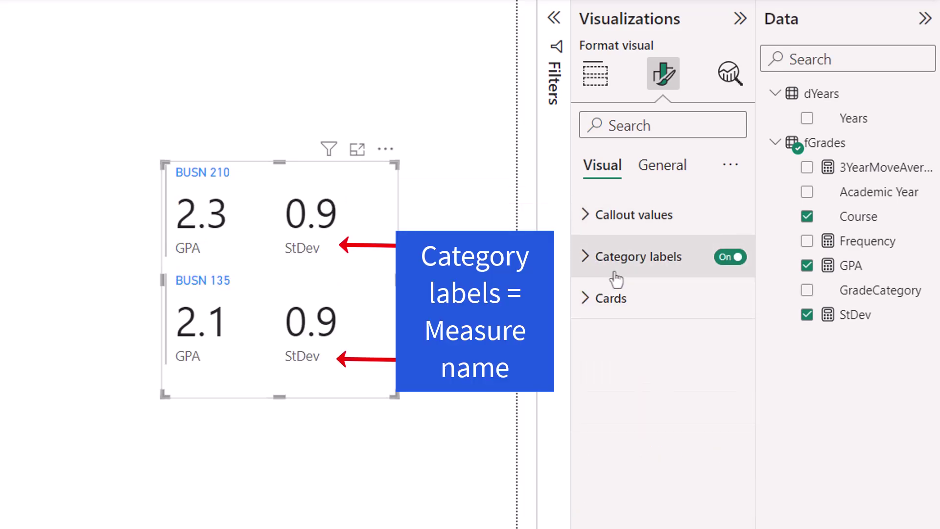
# Step: Set the font size of the multi-row card's category labels to 17
pyautogui.click(588, 258)
pyautogui.click(705, 326)
pyautogui.write('17')
pyautogui.press('Tab')
pyautogui.click(588, 262)
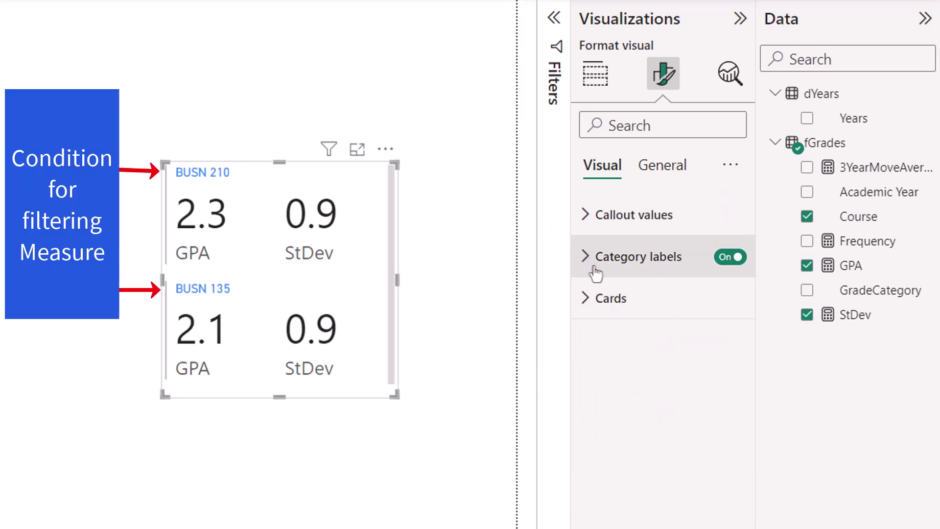
# Step: Set the font size of the course titles on the multi-row card to 17
pyautogui.click(590, 298)
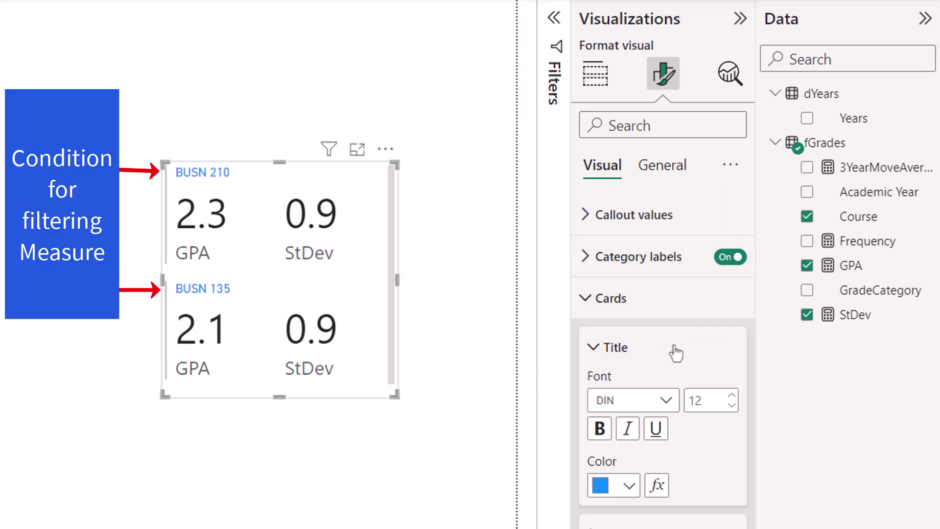
pyautogui.doubleClick(691, 401)
pyautogui.write('17')
pyautogui.press('Tab')
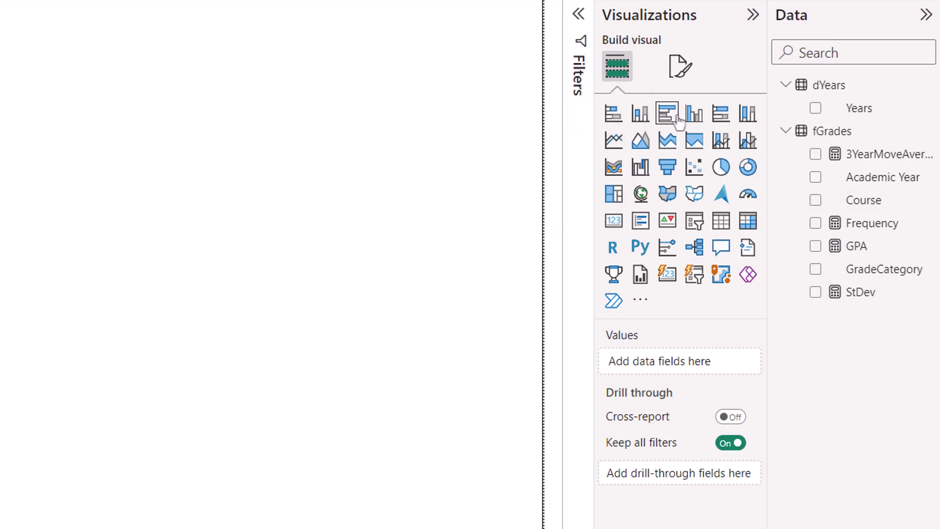
# Step: Add a clustered column chart with GradeCategory on the X-axis and Frequency on the Y-axis, and widen it slightly
pyautogui.click(694, 115)
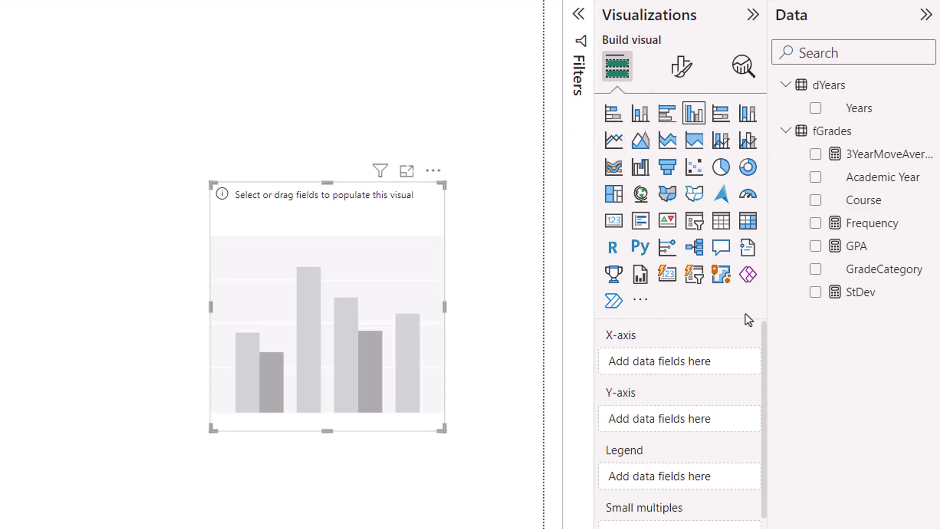
pyautogui.moveTo(871, 270); pyautogui.dragTo(683, 363)
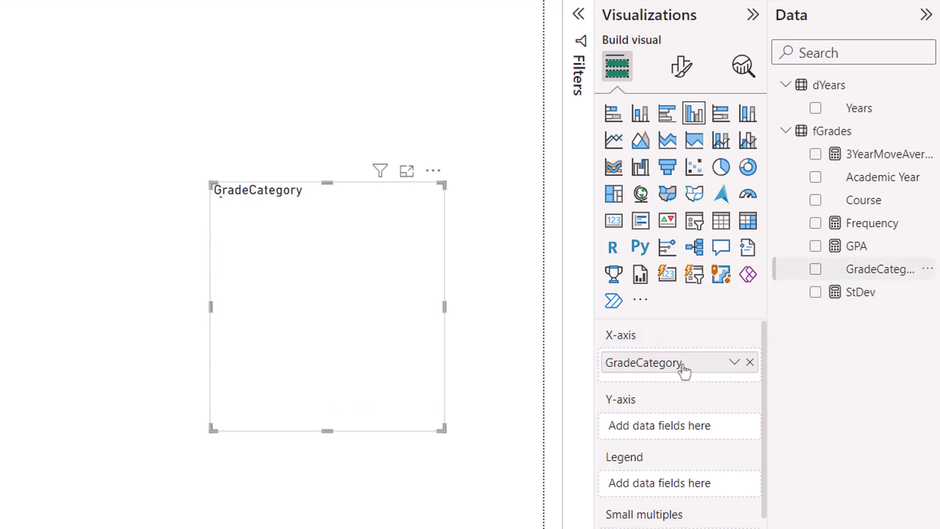
pyautogui.moveTo(829, 227); pyautogui.dragTo(650, 427)
pyautogui.moveTo(210, 307); pyautogui.dragTo(152, 309)
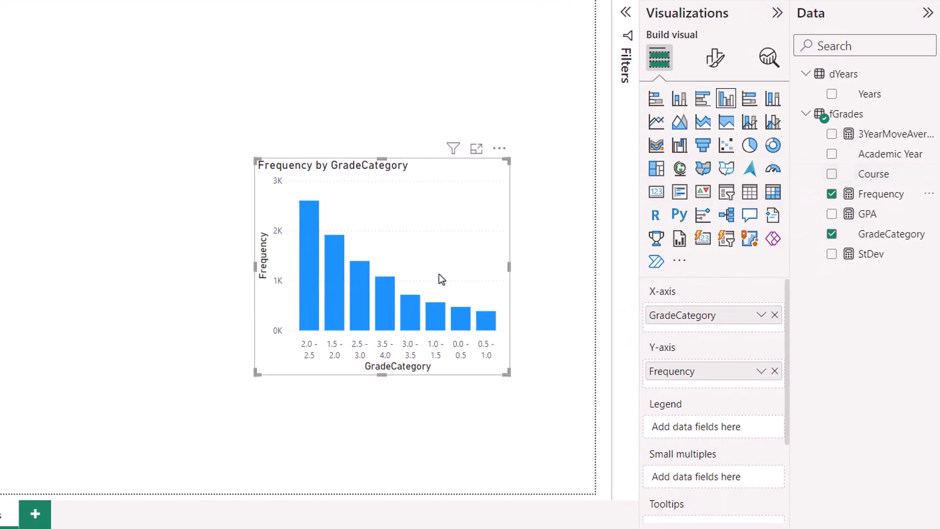
# Step: Split the frequency chart into small multiples by Course in a one-row layout, and widen the chart to fit all grade categories
pyautogui.moveTo(862, 175); pyautogui.dragTo(697, 486)
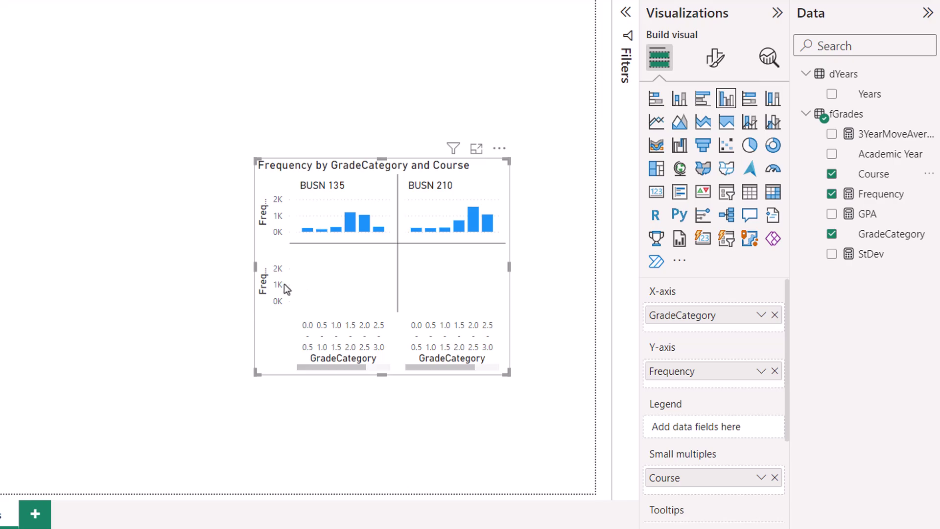
pyautogui.click(715, 58)
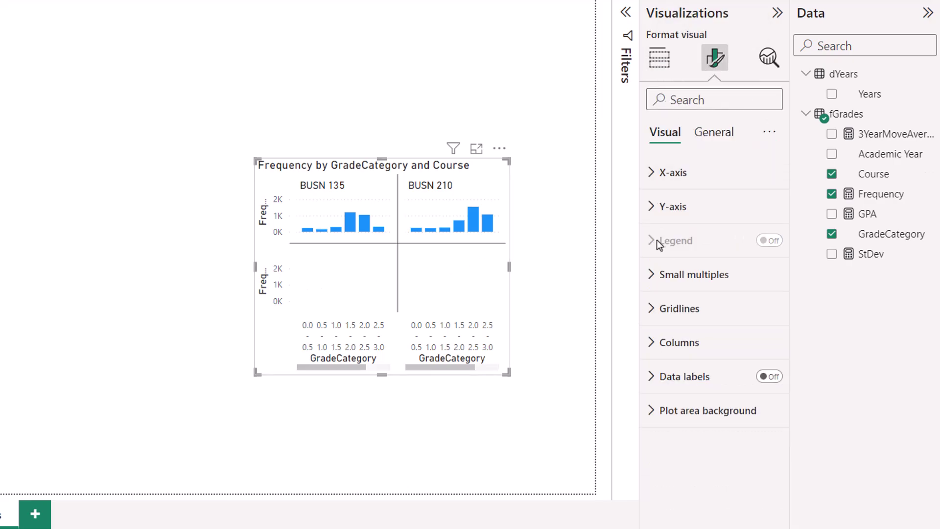
pyautogui.click(653, 275)
pyautogui.click(705, 363)
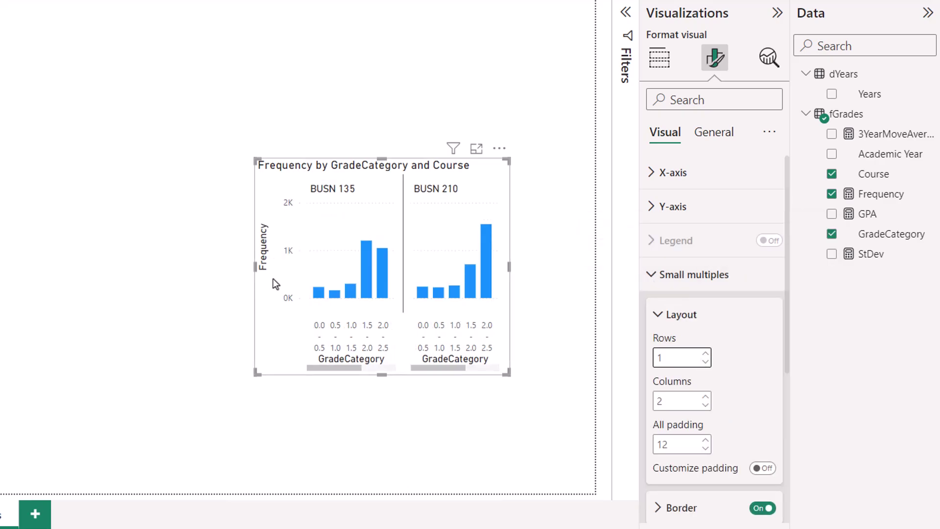
pyautogui.moveTo(254, 268); pyautogui.dragTo(129, 268)
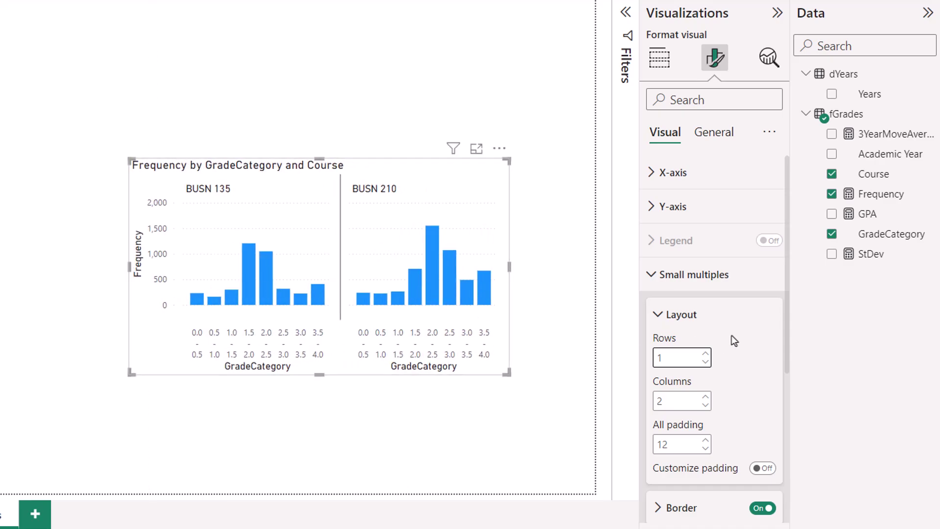
# Step: Recolor all columns of the frequency chart dark red
pyautogui.scroll(-3, 737, 337)
pyautogui.scroll(-2, 737, 338)
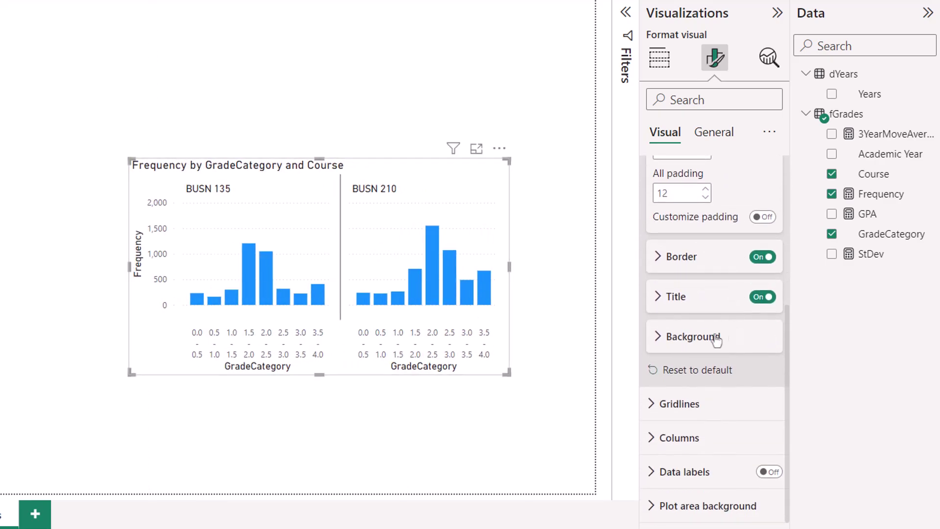
pyautogui.click(653, 439)
pyautogui.scroll(-5, 708, 367)
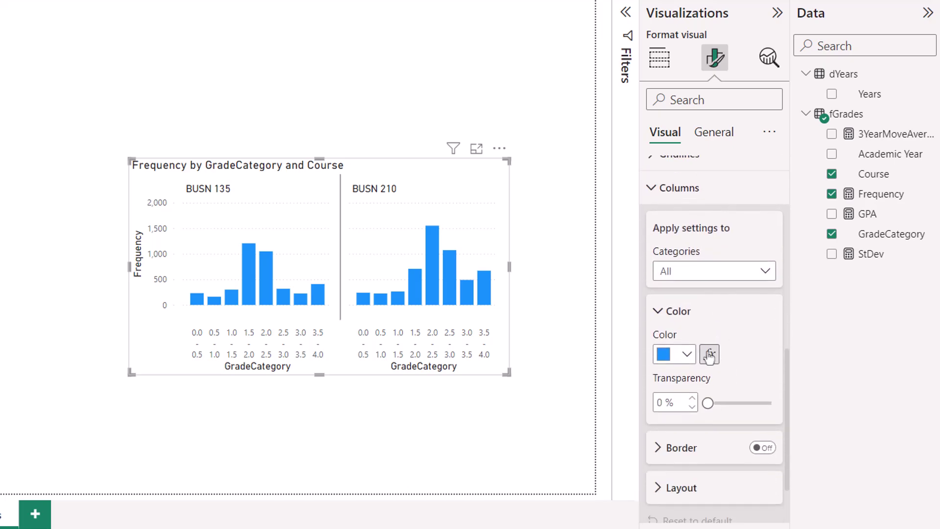
pyautogui.click(688, 355)
pyautogui.click(885, 199)
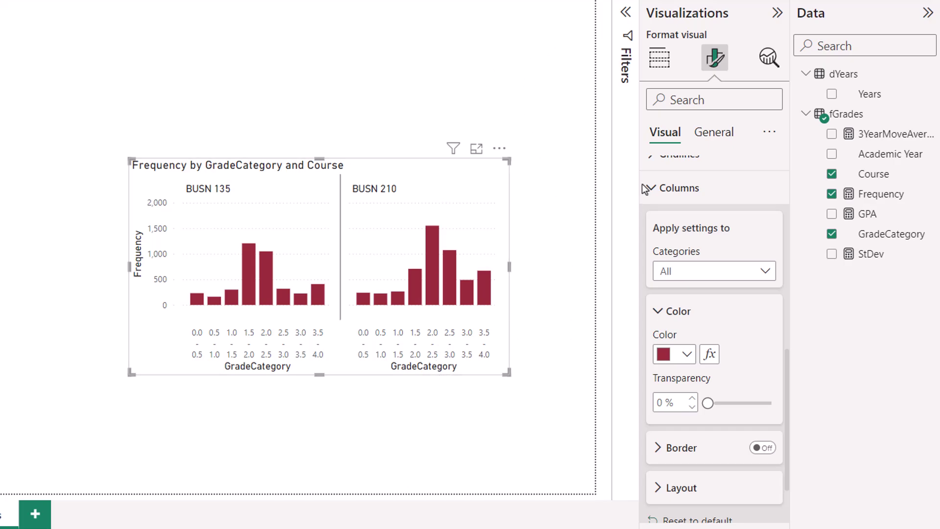
pyautogui.click(652, 191)
# Step: Turn off the X-axis title on the frequency chart
pyautogui.scroll(3, 651, 193)
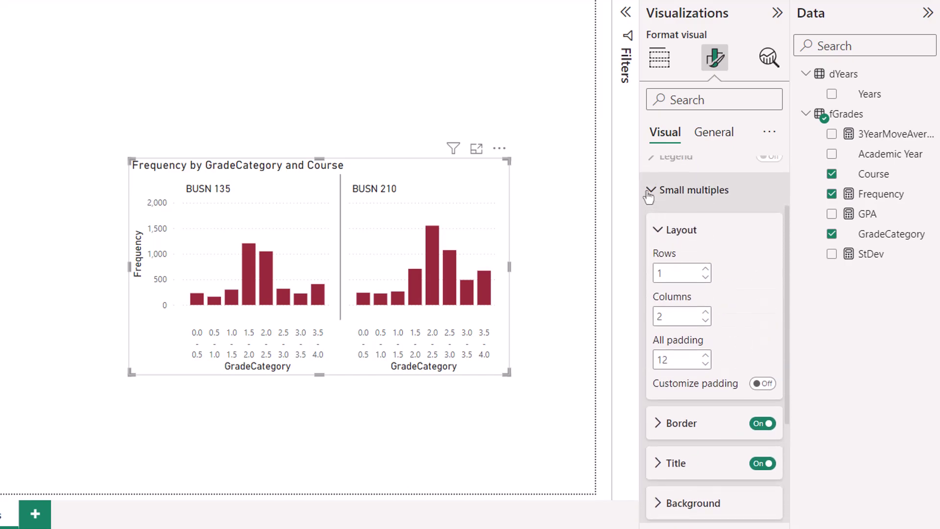
pyautogui.click(653, 189)
pyautogui.click(654, 175)
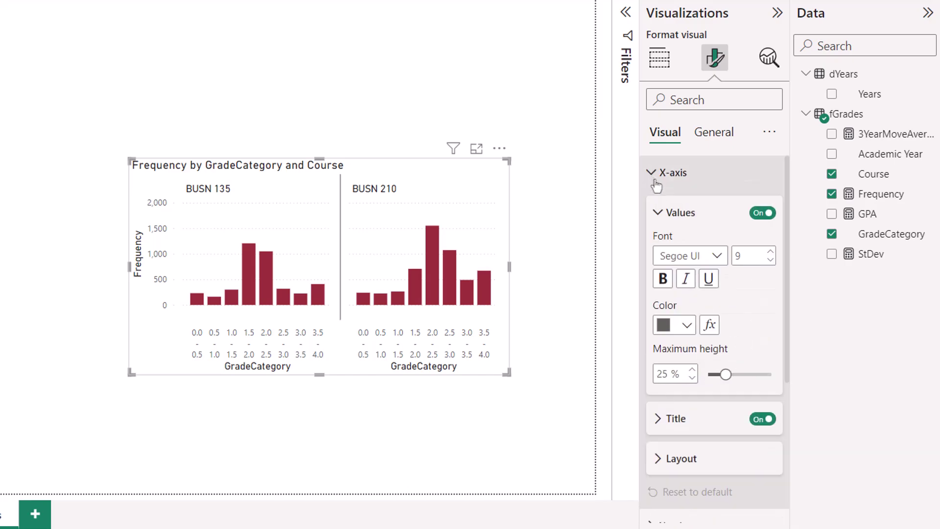
pyautogui.click(762, 419)
pyautogui.click(654, 174)
# Step: Turn off the Y-axis title and values on the frequency chart, and show data labels on its columns
pyautogui.click(653, 207)
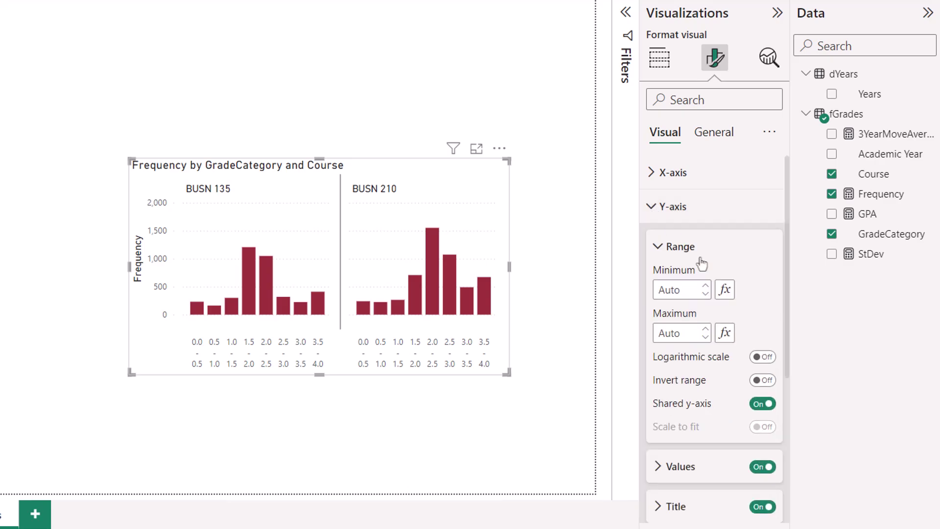
pyautogui.click(761, 507)
pyautogui.click(763, 468)
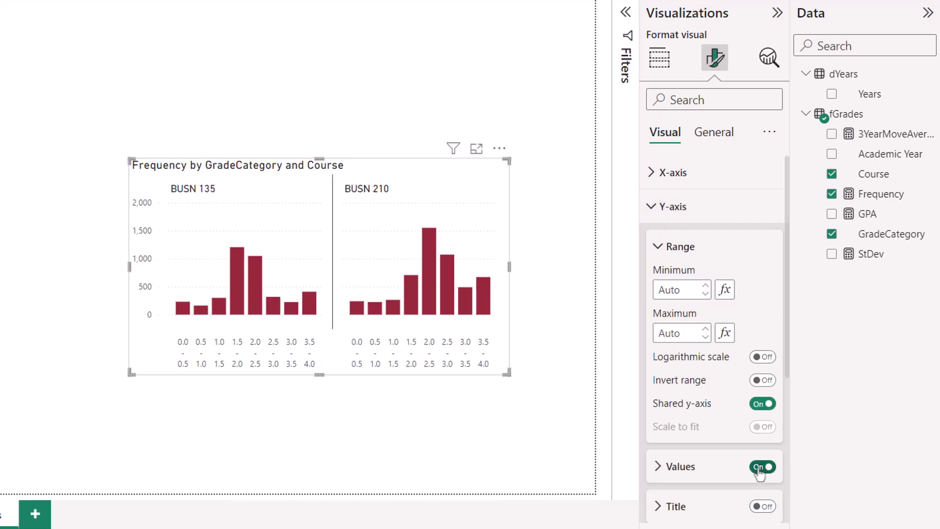
pyautogui.click(659, 215)
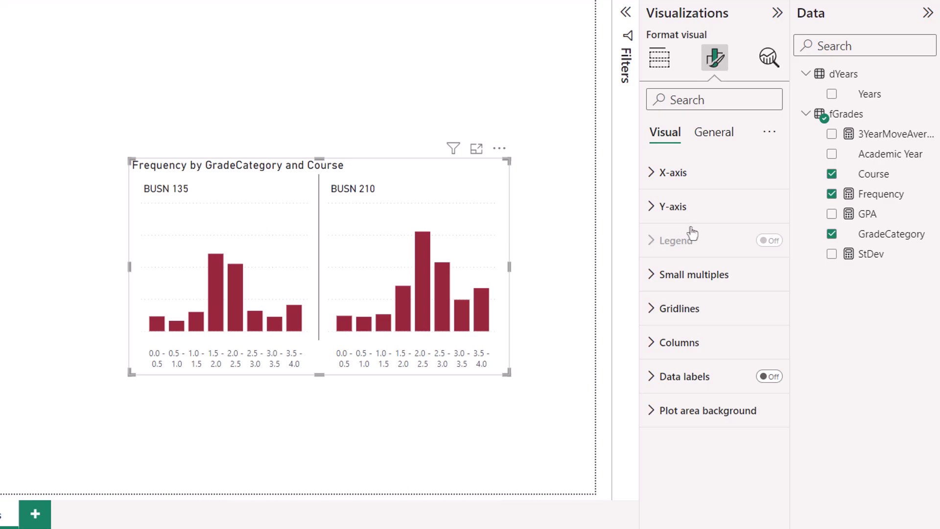
pyautogui.click(770, 377)
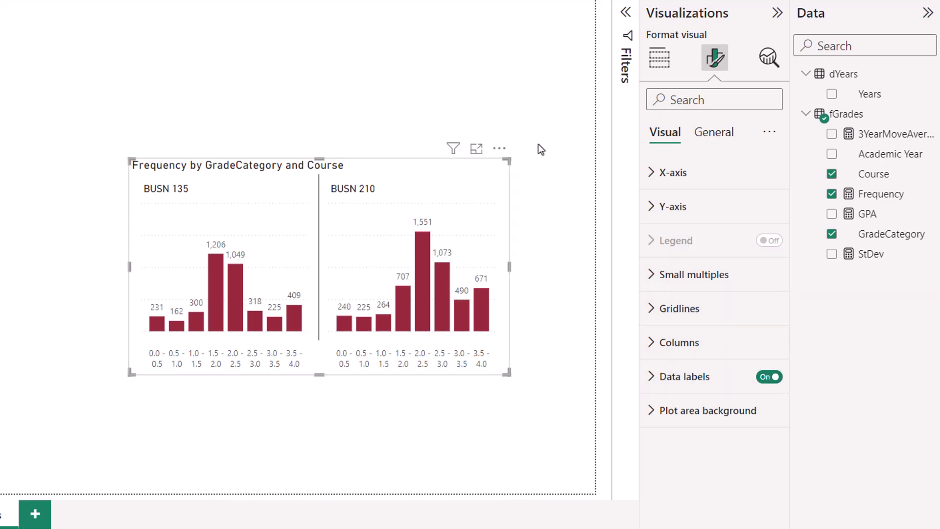
# Step: Change the frequency chart's title to "GPA Frequency" and move the chart below the multi-row card
pyautogui.click(712, 139)
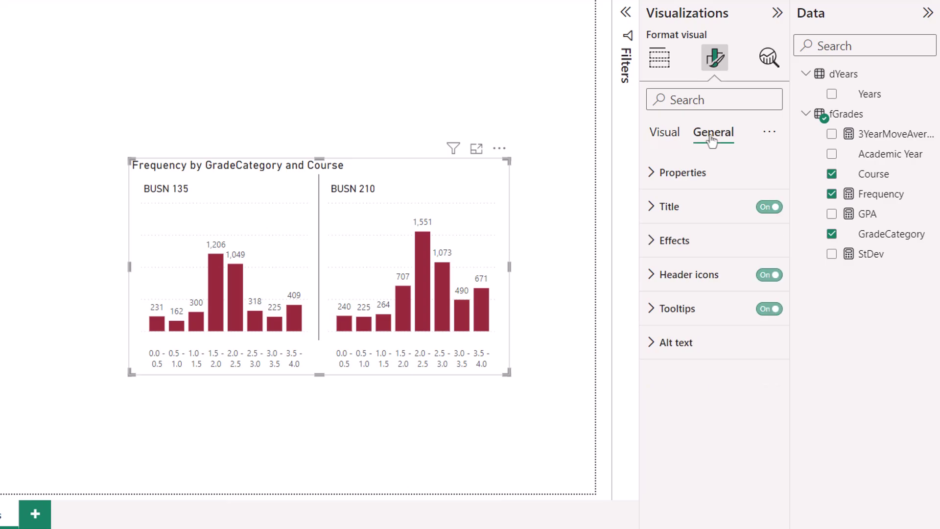
pyautogui.click(657, 216)
pyautogui.click(658, 291)
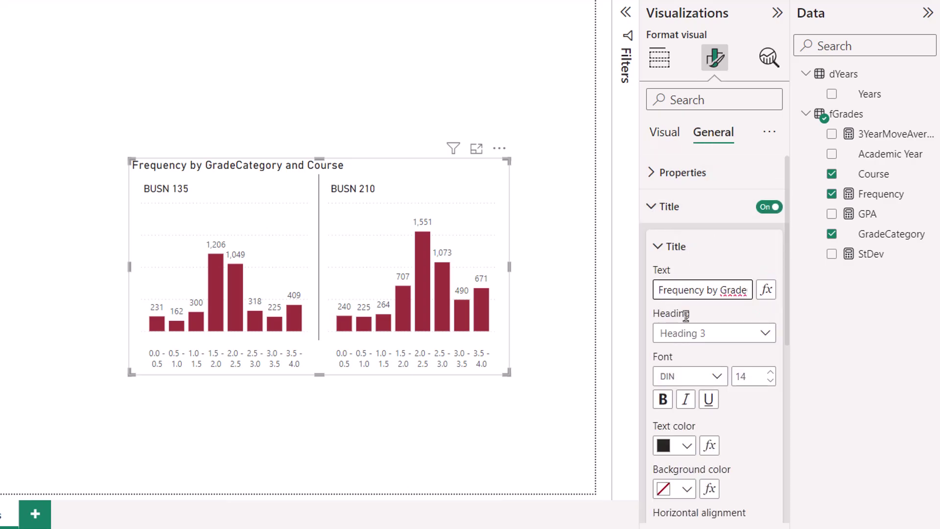
pyautogui.write('G')
pyautogui.write('PA')
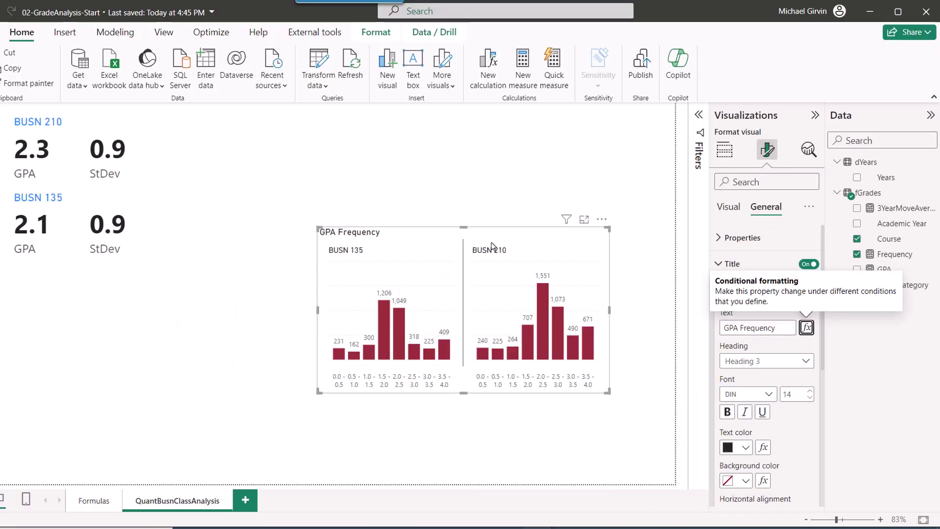
pyautogui.moveTo(518, 240); pyautogui.dragTo(203, 325)
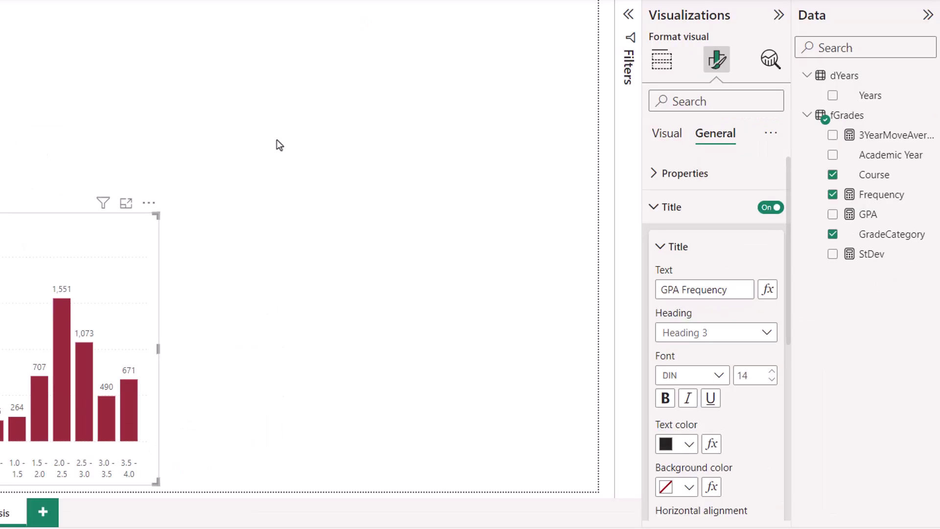
# Step: Add a line chart with Years on the X-axis, GPA on the Y-axis and Course as legend, and widen it across the free space
pyautogui.click(293, 100)
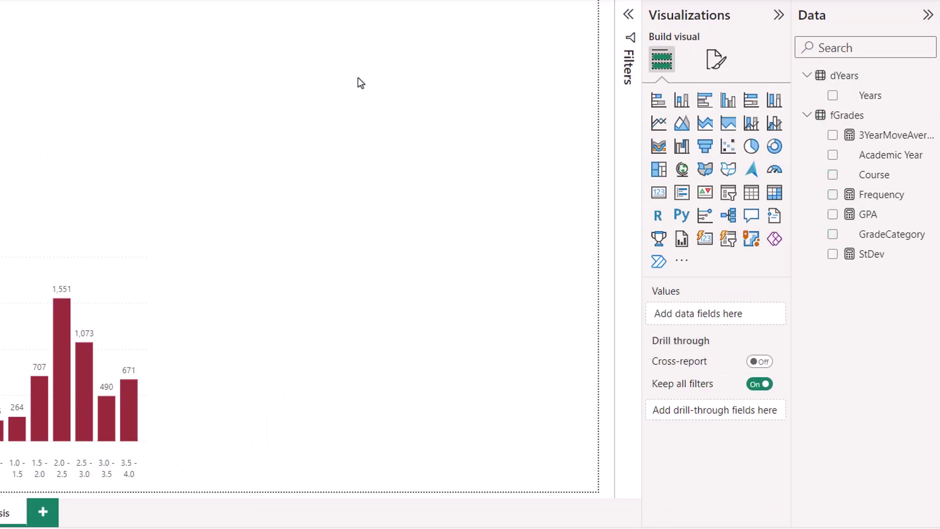
pyautogui.click(658, 122)
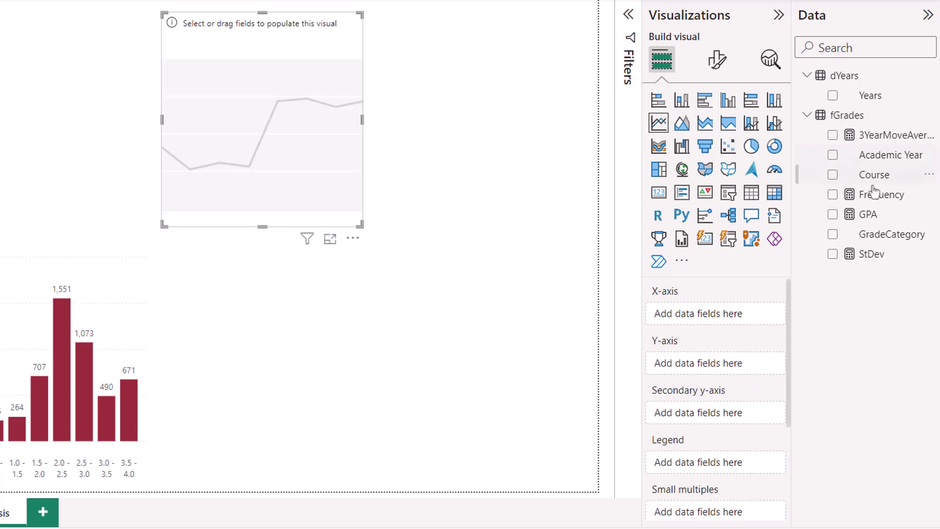
pyautogui.click(832, 96)
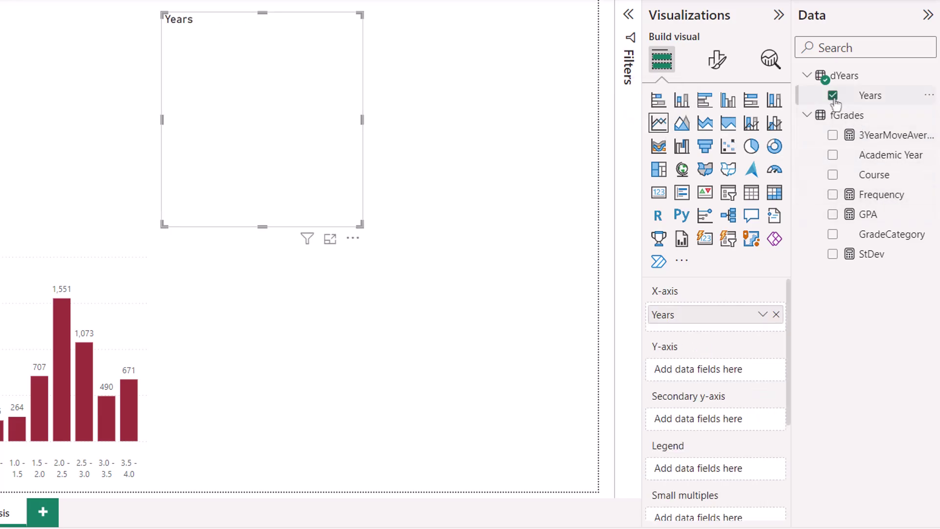
pyautogui.moveTo(865, 216)
pyautogui.mouseDown()
pyautogui.moveTo(721, 342)
pyautogui.moveTo(712, 372)
pyautogui.mouseUp()
pyautogui.moveTo(872, 174)
pyautogui.mouseDown()
pyautogui.moveTo(764, 301)
pyautogui.moveTo(729, 477)
pyautogui.mouseUp()
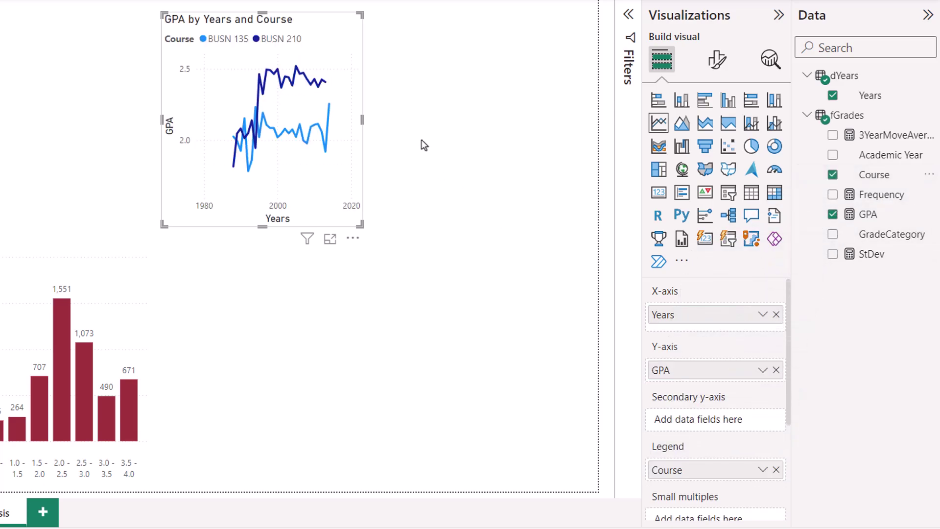
pyautogui.moveTo(363, 120); pyautogui.dragTo(598, 130)
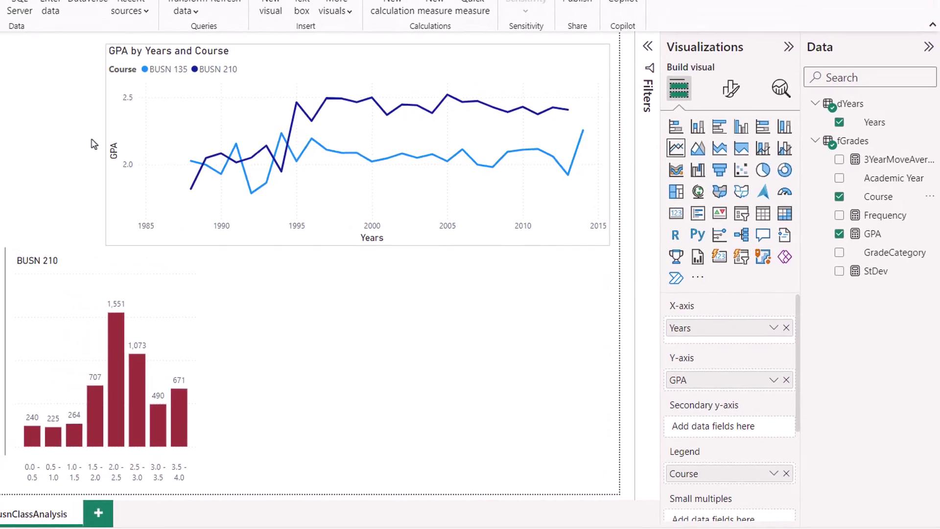
pyautogui.moveTo(105, 145); pyautogui.dragTo(57, 145)
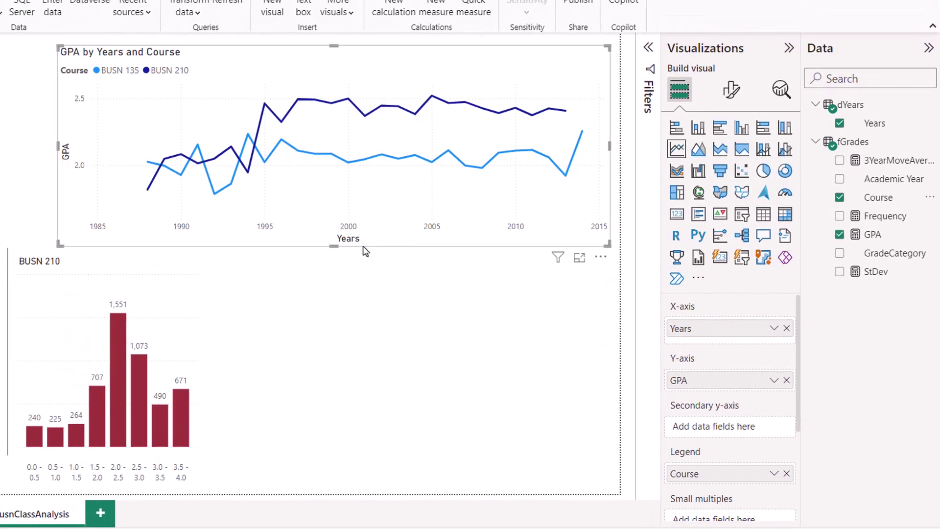
# Step: Turn off the X-axis and Y-axis titles on the GPA line chart
pyautogui.click(731, 90)
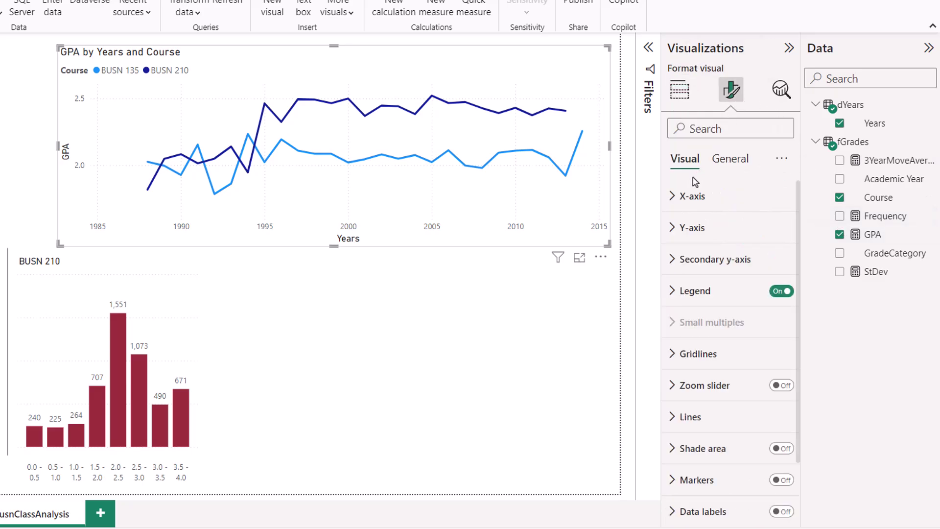
pyautogui.click(687, 196)
pyautogui.click(772, 484)
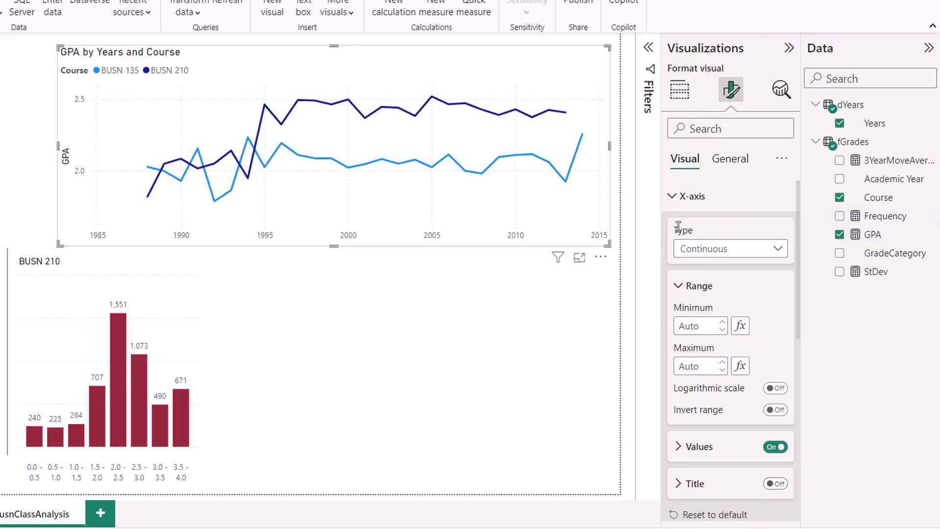
pyautogui.click(772, 463)
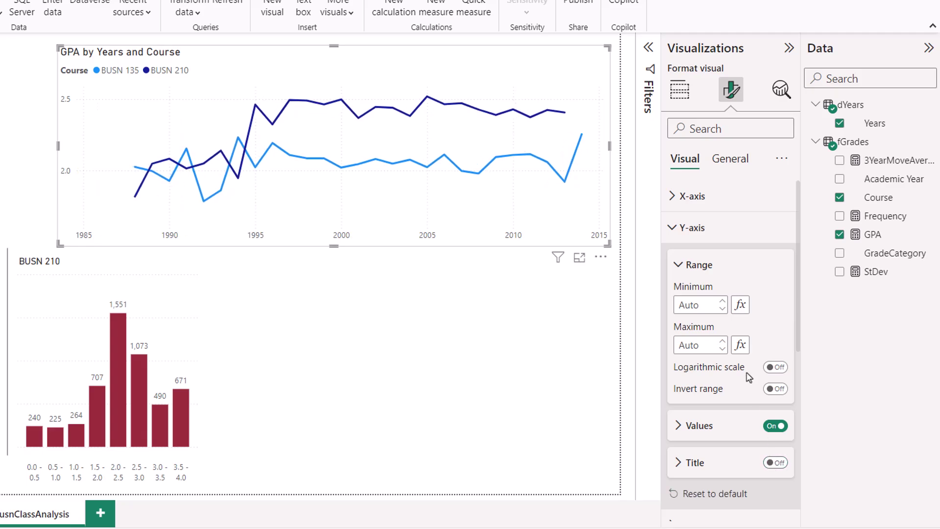
pyautogui.click(675, 229)
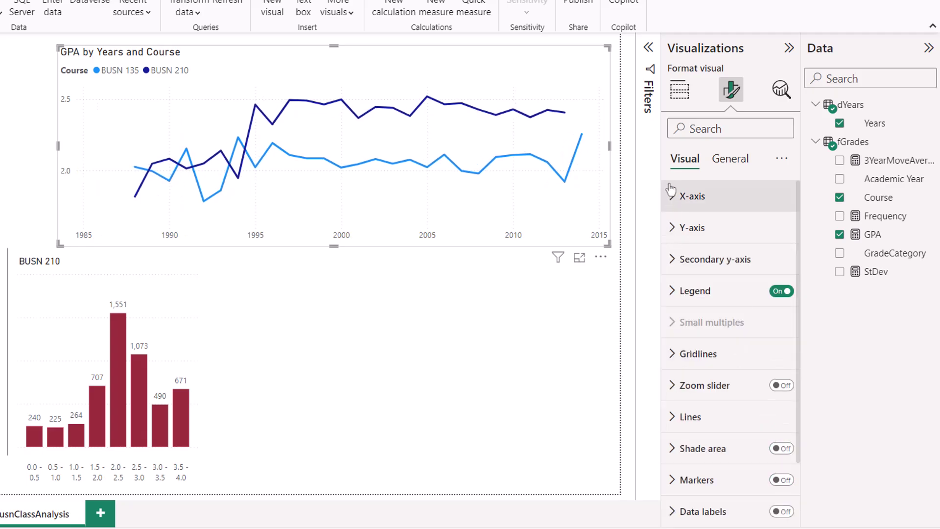
# Step: Change the line chart's title text to "Grade GPA"
pyautogui.click(734, 161)
pyautogui.click(674, 228)
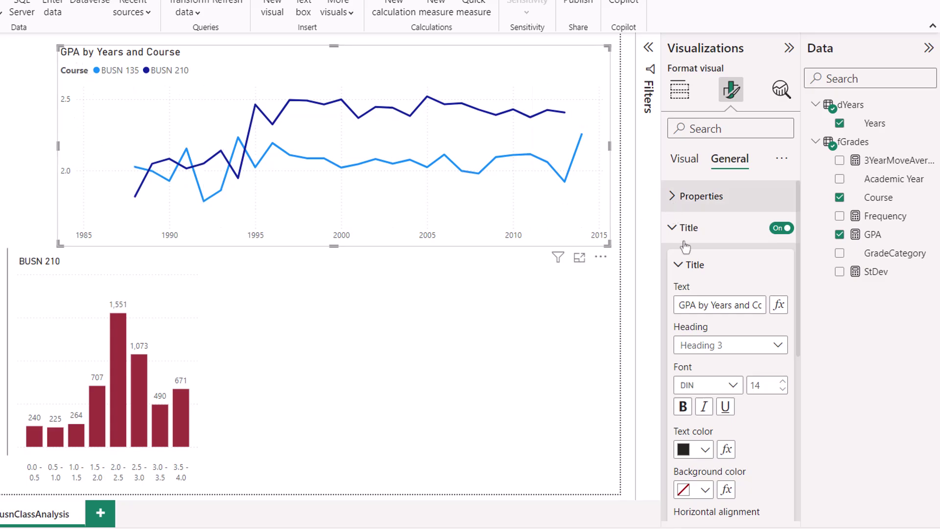
pyautogui.click(680, 304)
pyautogui.write('Grade')
pyautogui.hotkey('ctrl', 'Right')
pyautogui.hotkey('shift', 'End')
pyautogui.press('Delete')
pyautogui.press('Tab')
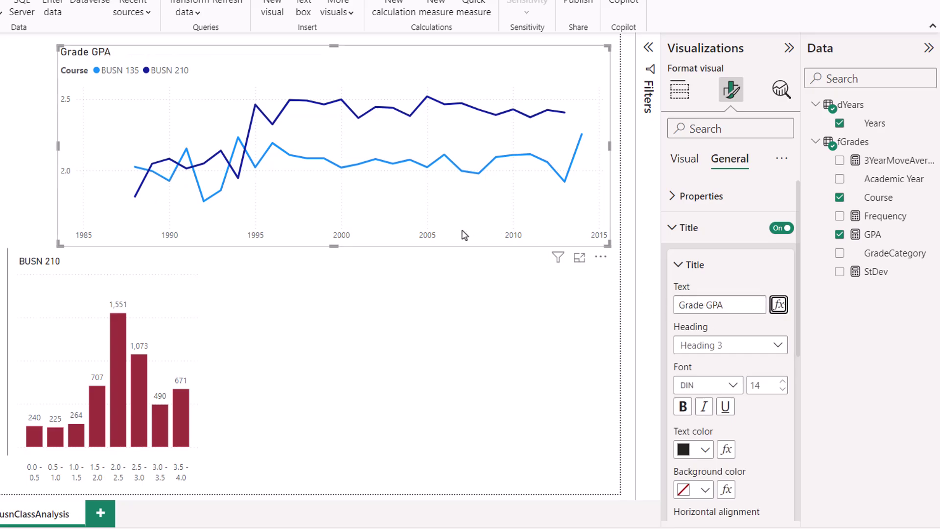
# Step: Add a second line chart below the Grade GPA chart, with Years on the X-axis and GPA and 3YearMoveAverage on the Y-axis
pyautogui.click(303, 291)
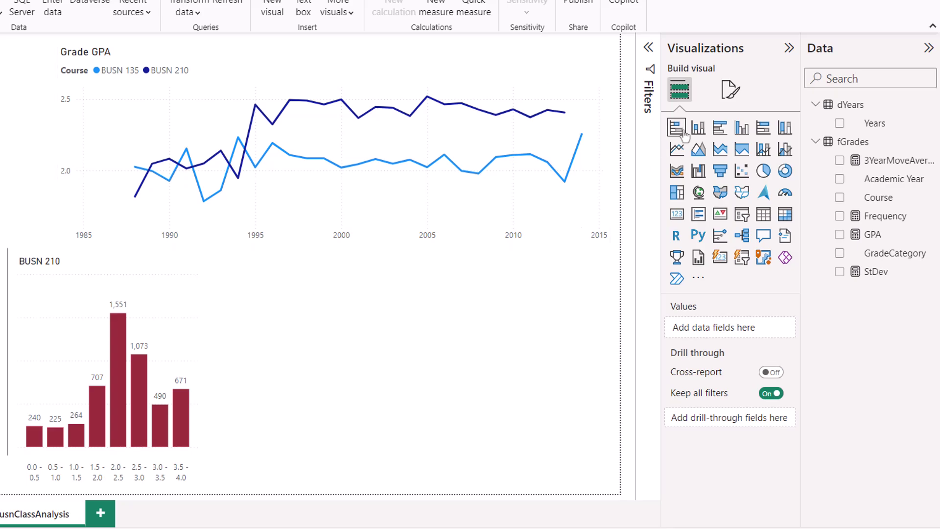
pyautogui.click(677, 149)
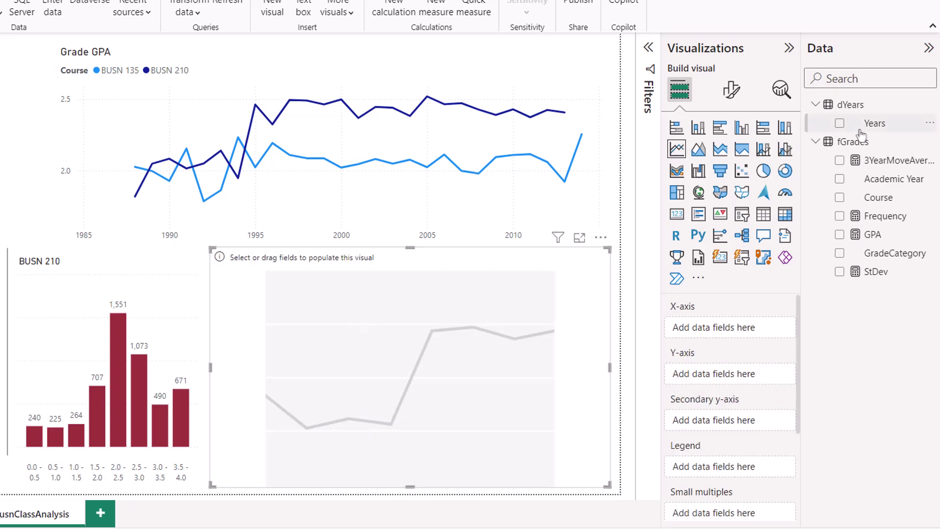
pyautogui.moveTo(864, 125); pyautogui.dragTo(726, 327)
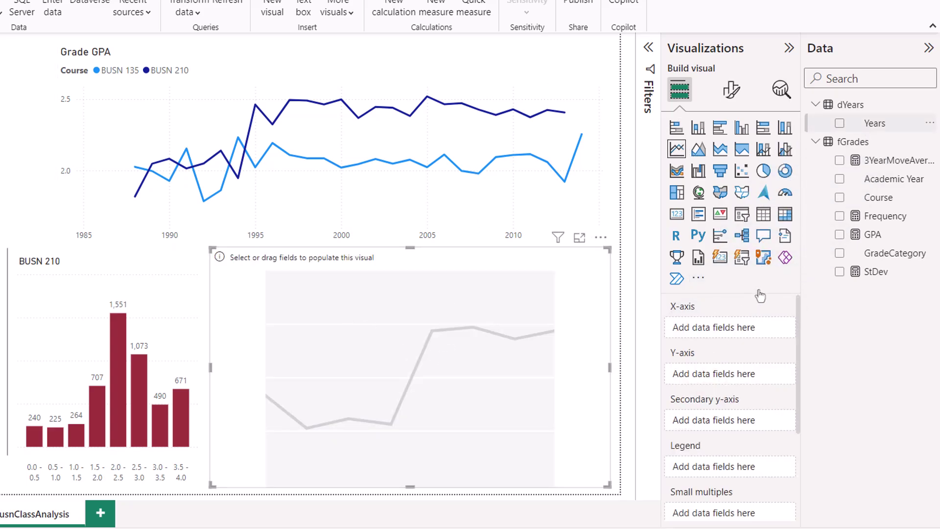
pyautogui.click(839, 235)
pyautogui.click(839, 160)
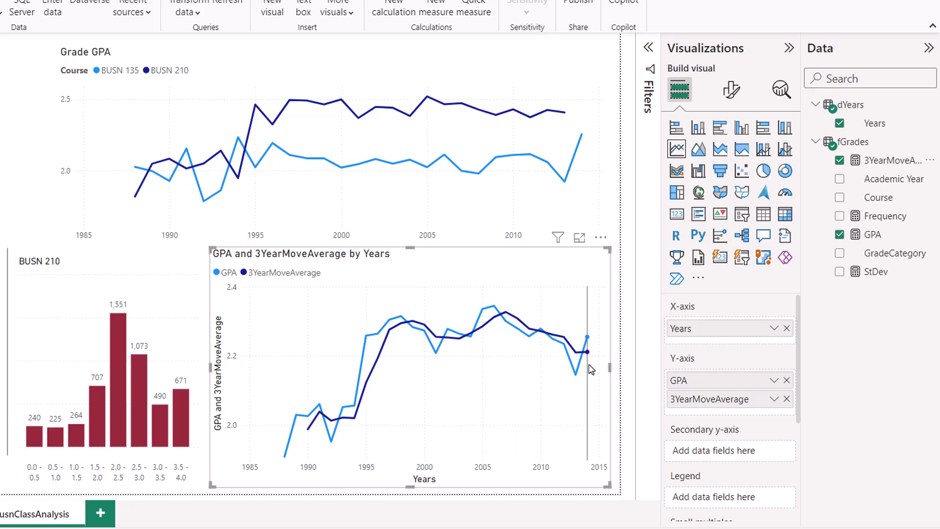
pyautogui.moveTo(591, 369)
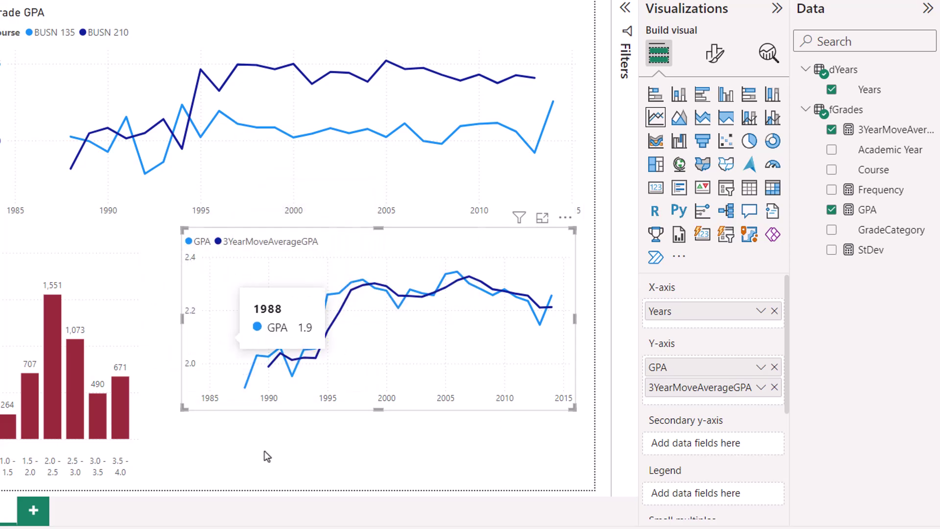
# Step: Add a Years slicer below the moving-average line chart and set its style to Tile
pyautogui.click(227, 437)
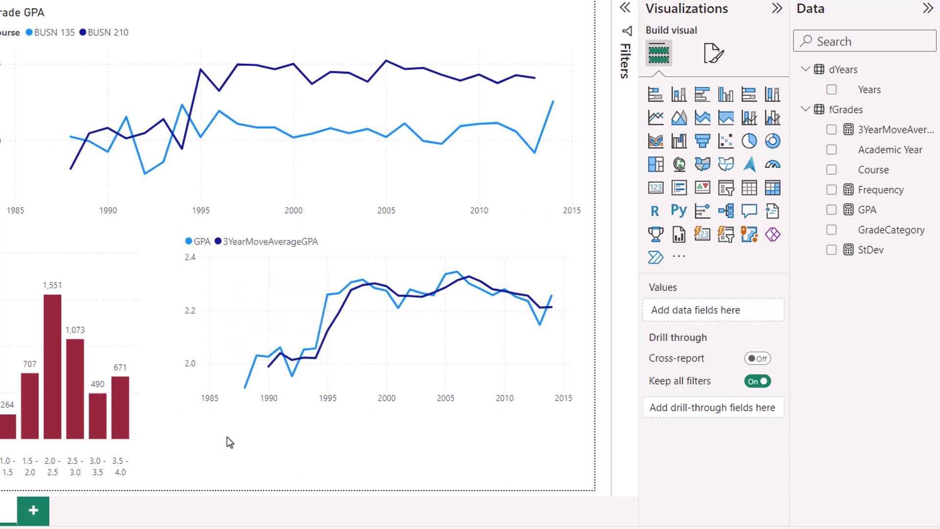
pyautogui.click(731, 196)
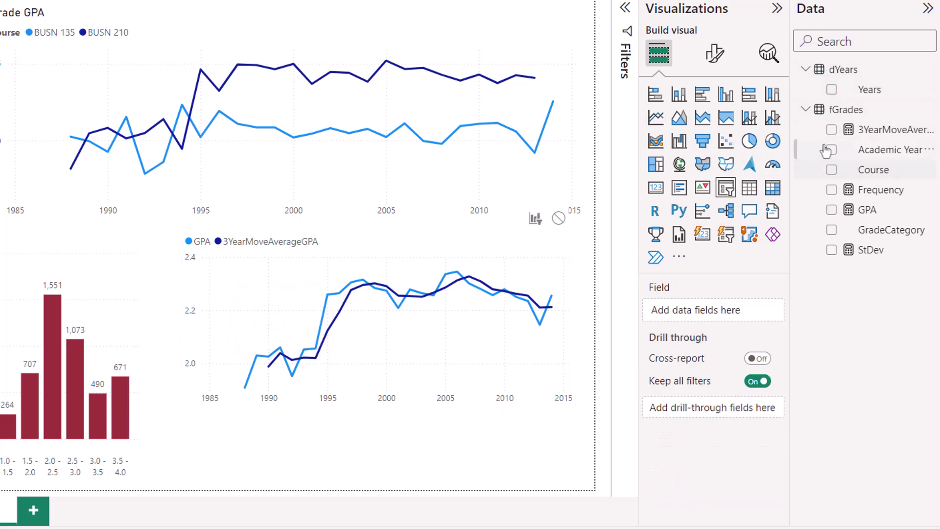
pyautogui.click(832, 90)
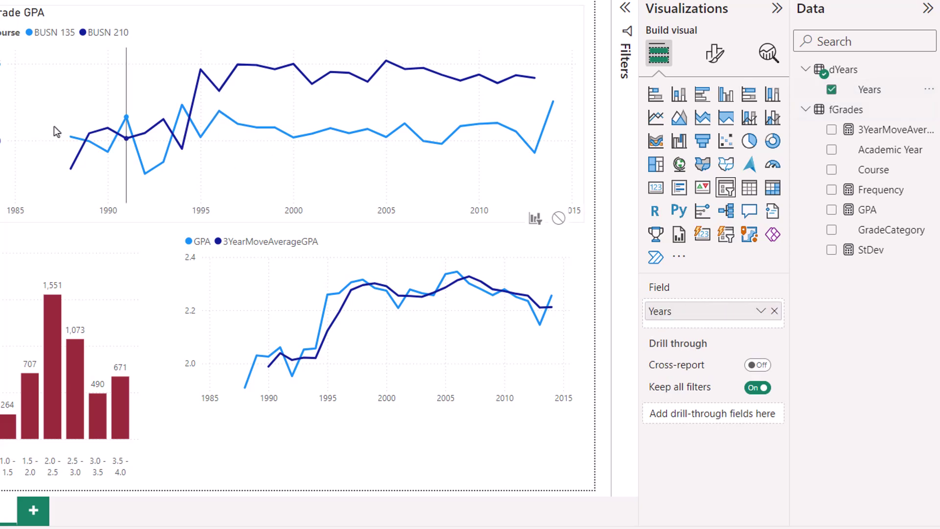
pyautogui.click(713, 54)
pyautogui.click(656, 170)
pyautogui.click(691, 252)
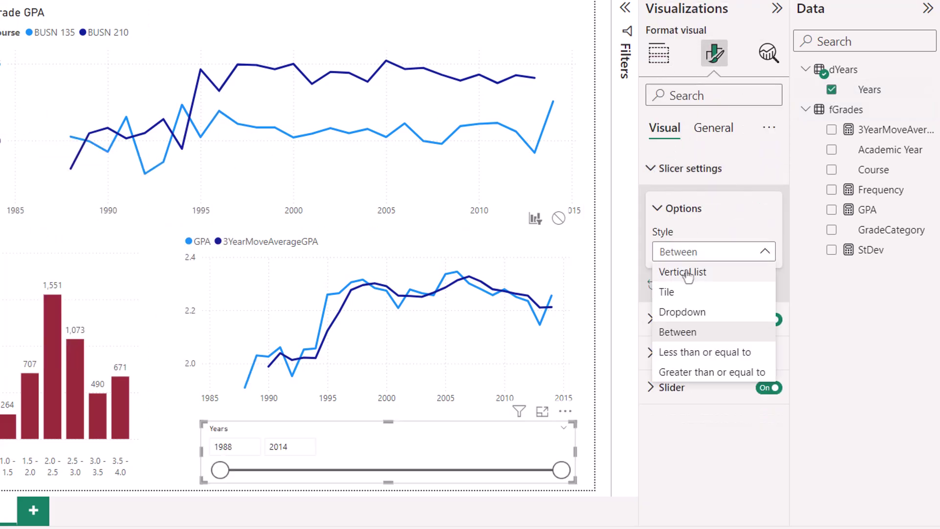
pyautogui.click(686, 295)
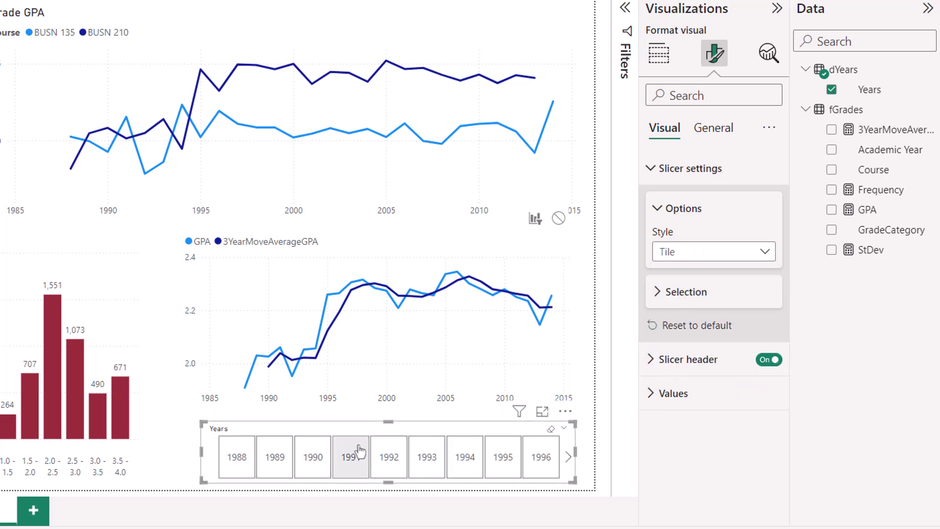
# Step: Make the Years slicer taller so its tiles fit in two rows, and test it by filtering the page to 1988
pyautogui.moveTo(385, 419); pyautogui.dragTo(382, 407)
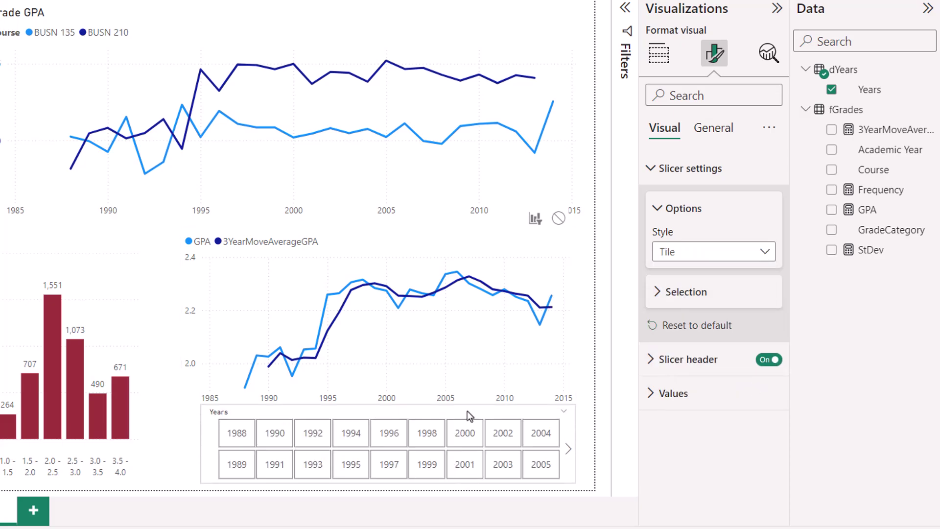
pyautogui.click(606, 397)
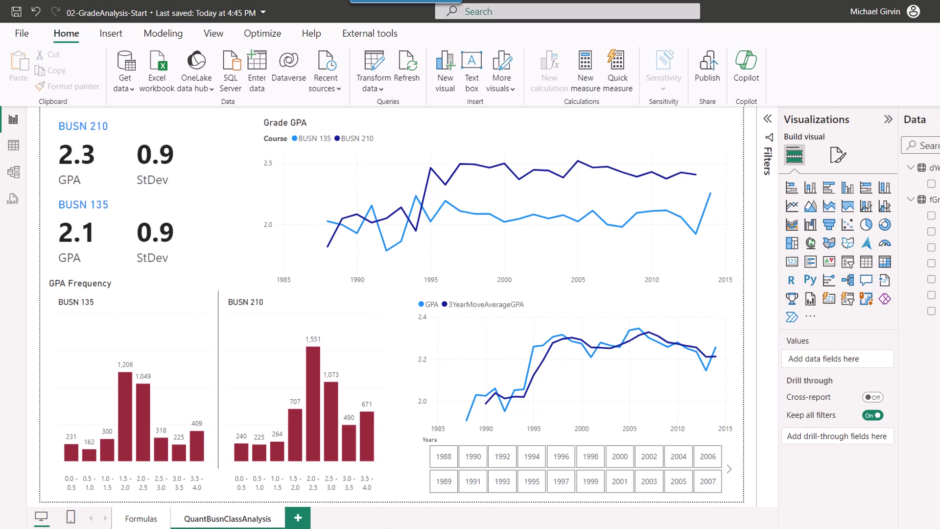
pyautogui.click(443, 457)
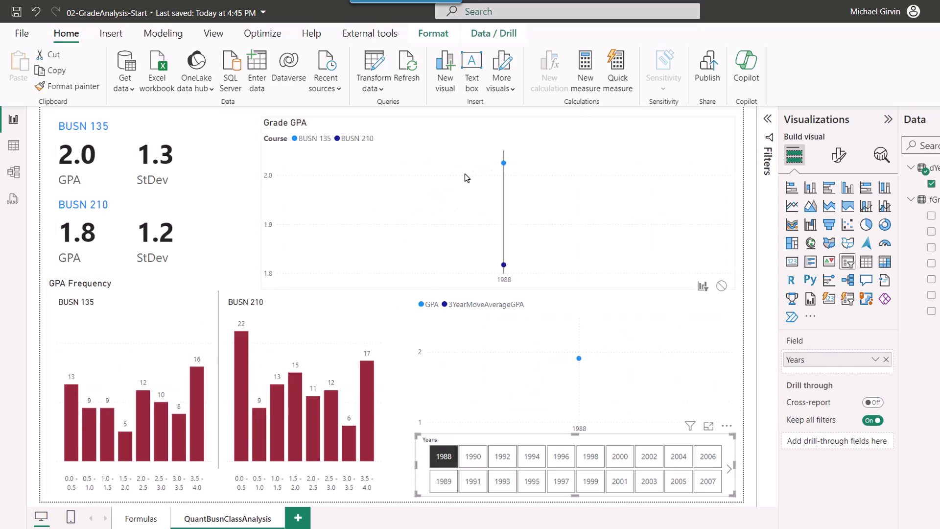
pyautogui.click(448, 466)
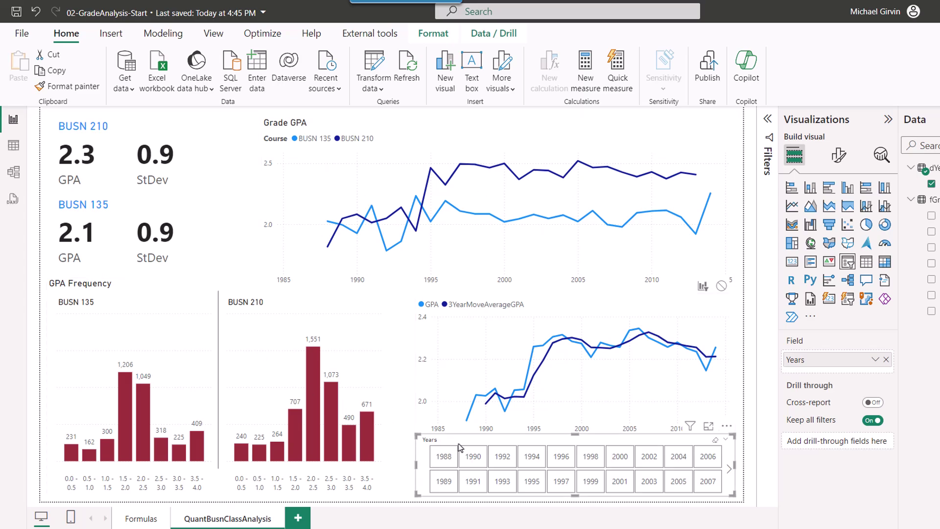
# Step: Edit the Years slicer's interactions, setting None for the moving-average line chart and the Grade GPA line chart
pyautogui.click(433, 34)
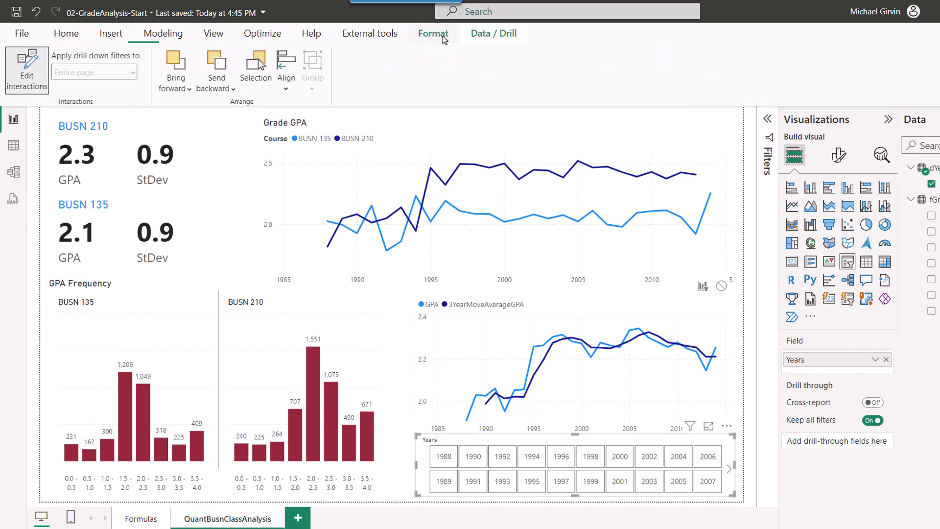
pyautogui.click(25, 78)
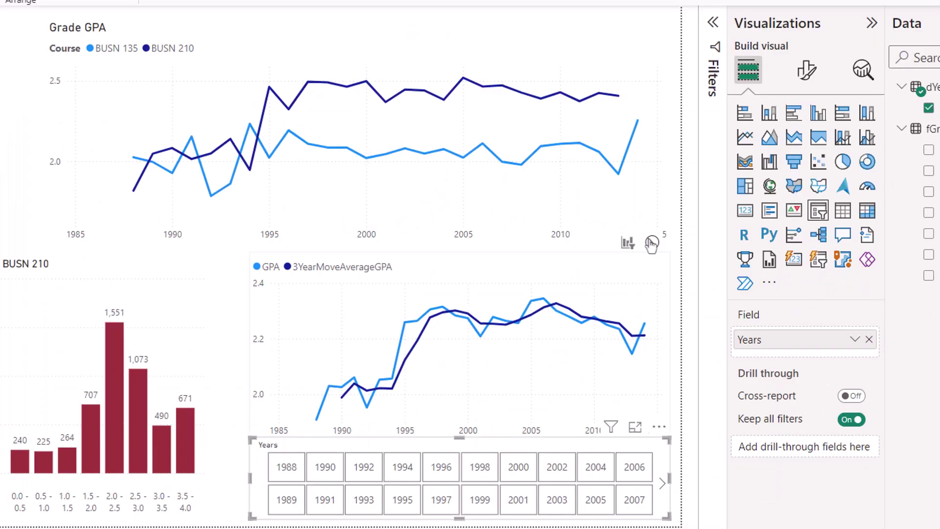
pyautogui.click(651, 243)
pyautogui.click(345, 33)
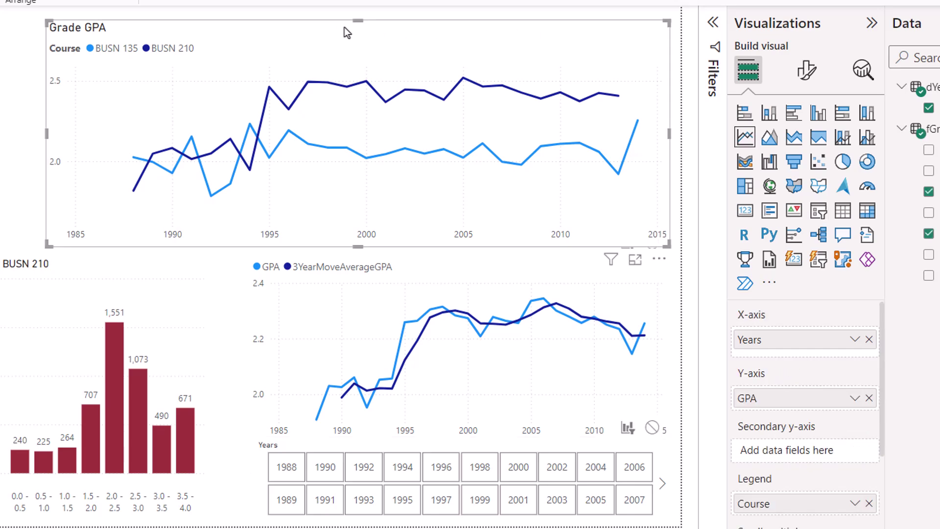
pyautogui.moveTo(358, 21); pyautogui.dragTo(358, 38)
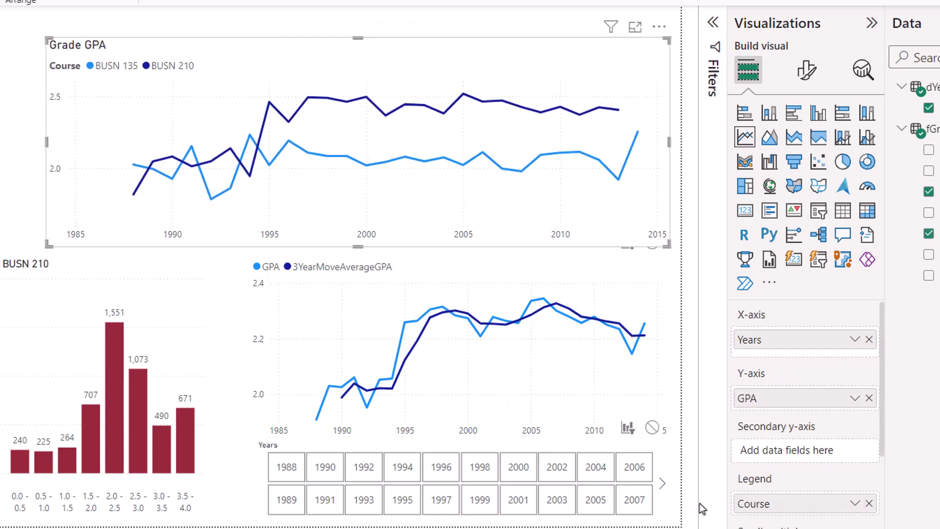
pyautogui.click(668, 468)
pyautogui.click(651, 27)
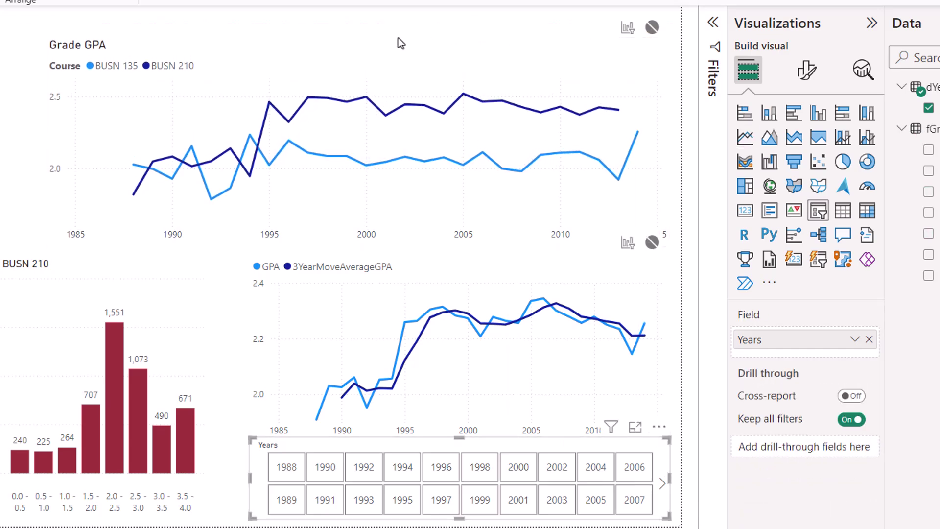
pyautogui.click(371, 81)
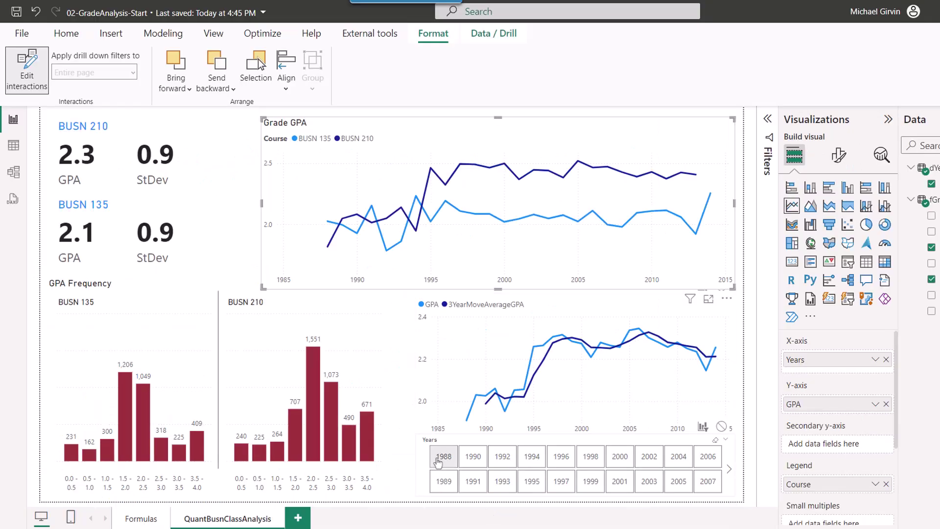
# Step: Test the page with the 1988 year filter and the 3.5 - 4.0 grade category, and clear both selections
pyautogui.click(438, 460)
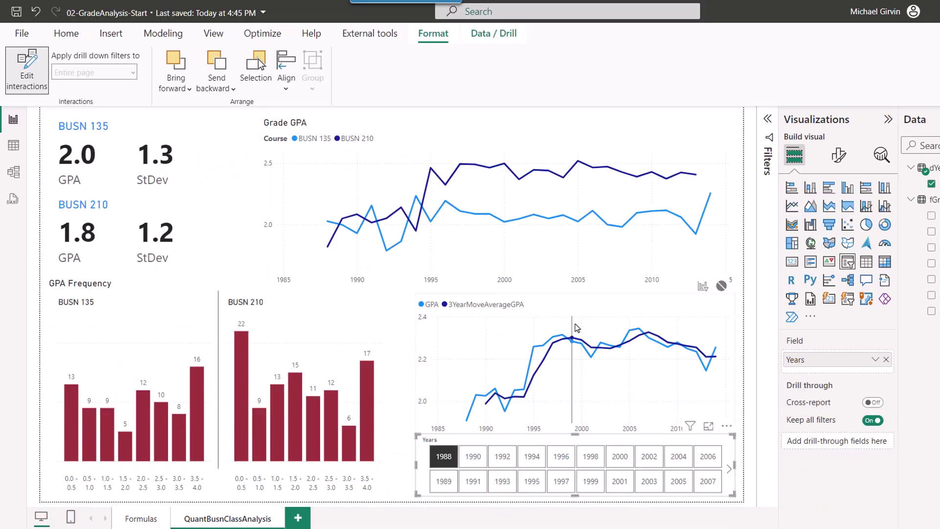
pyautogui.click(366, 488)
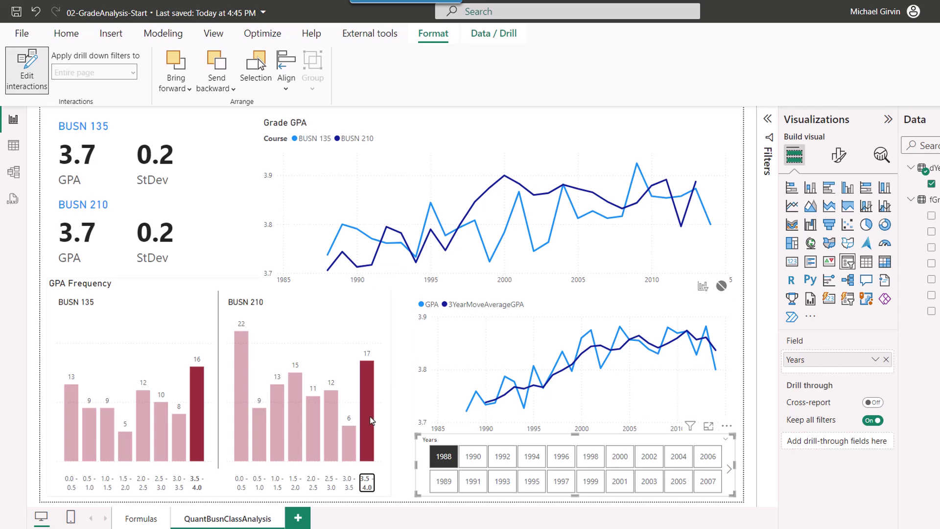
pyautogui.click(366, 482)
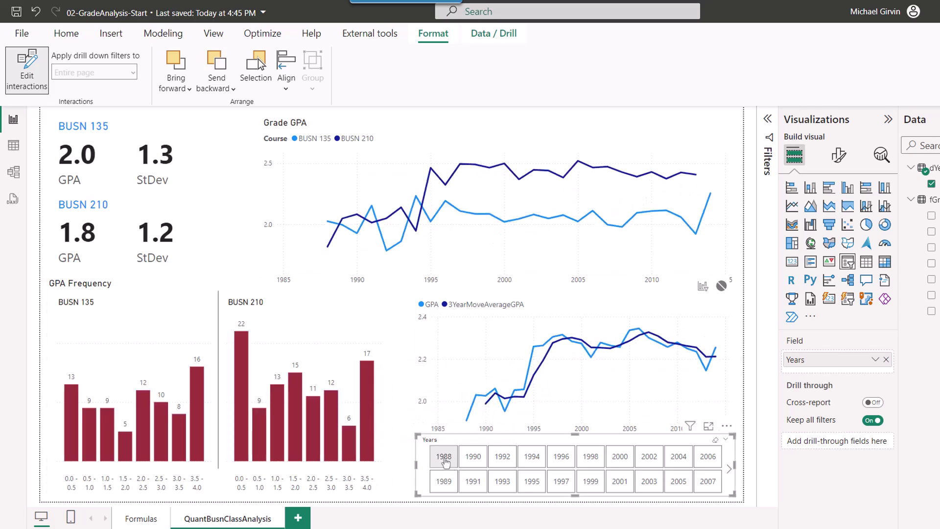
pyautogui.click(443, 457)
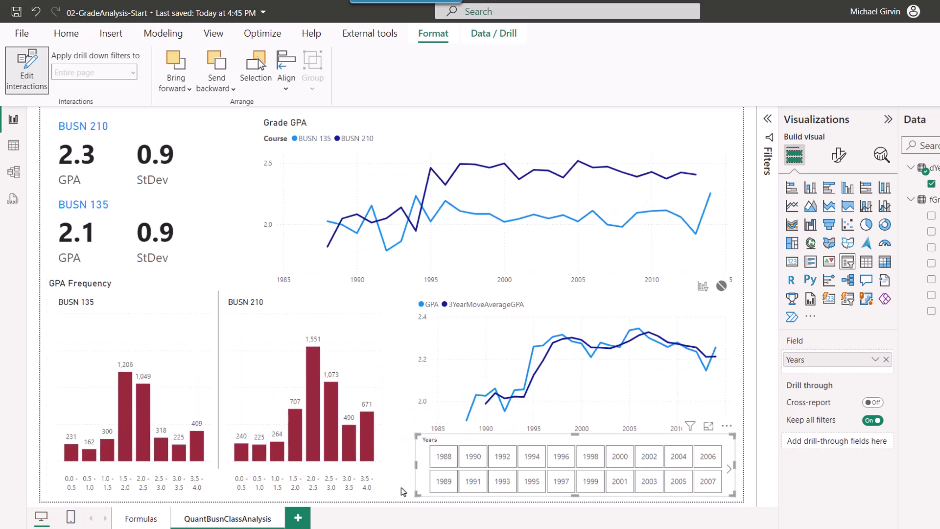
pyautogui.click(67, 33)
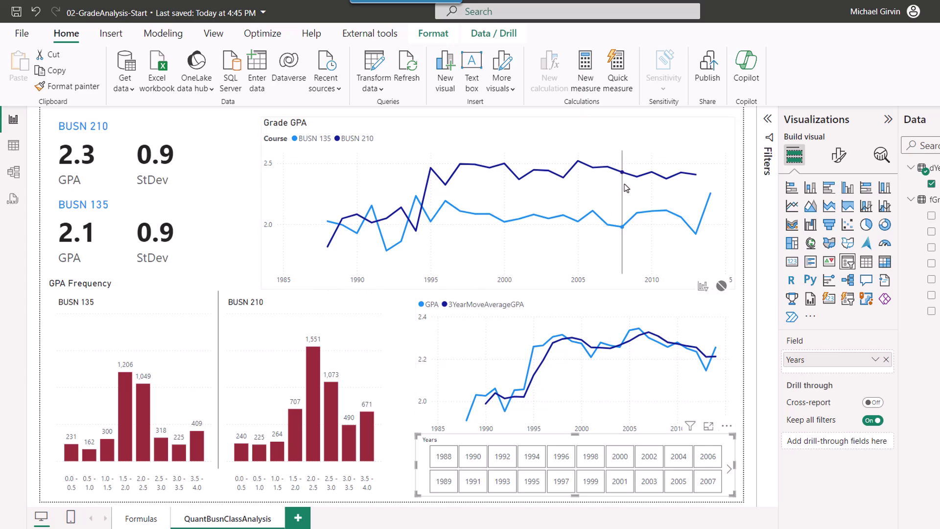
pyautogui.moveTo(627, 185)
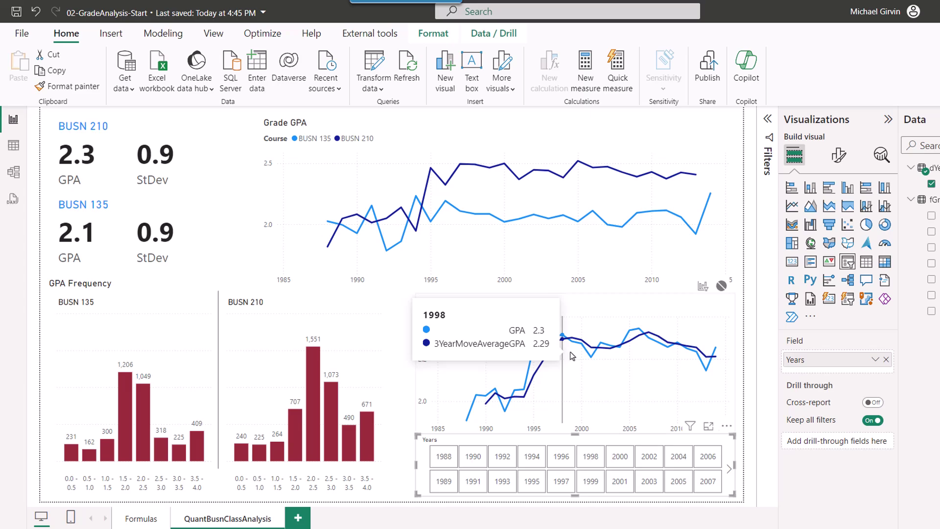
pyautogui.press('Escape')
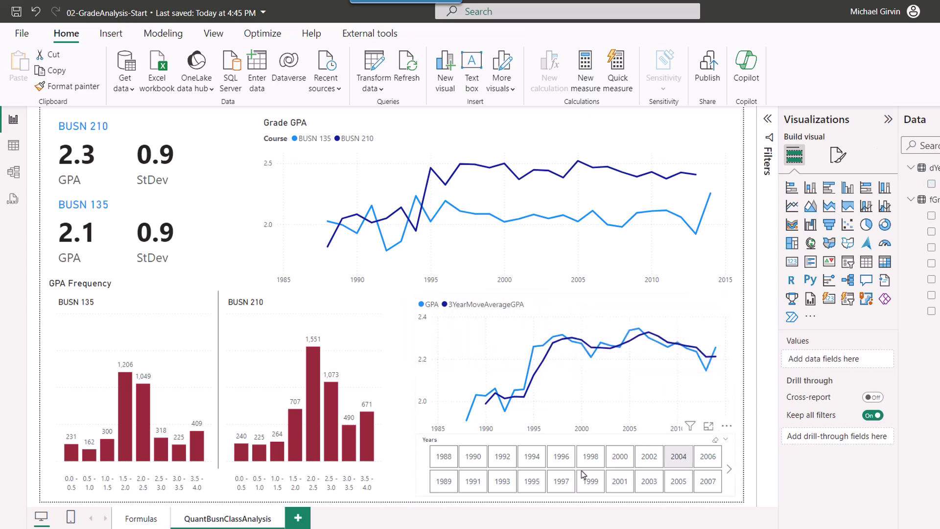
# Step: Filter the page by individual years between 1988 and 2005 to compare the cards and GPA frequency charts
pyautogui.click(444, 457)
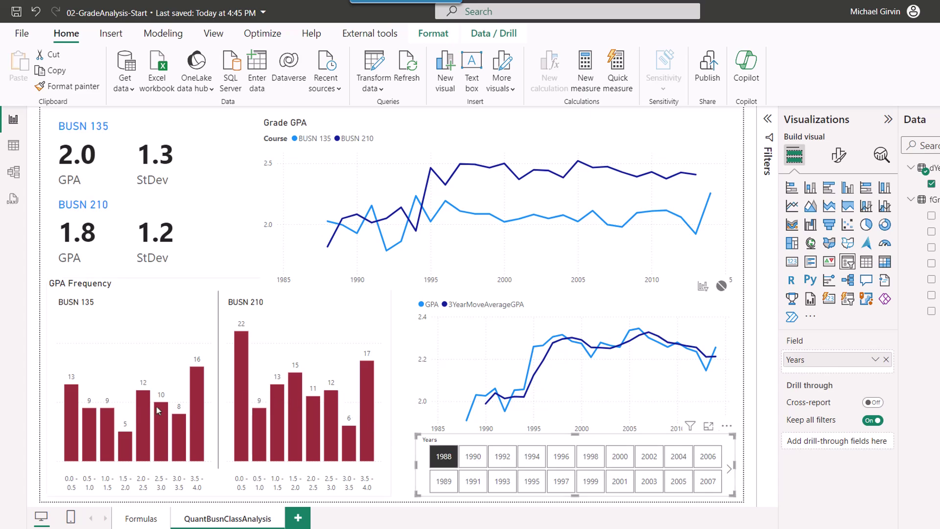
pyautogui.click(470, 482)
pyautogui.click(509, 483)
pyautogui.click(534, 482)
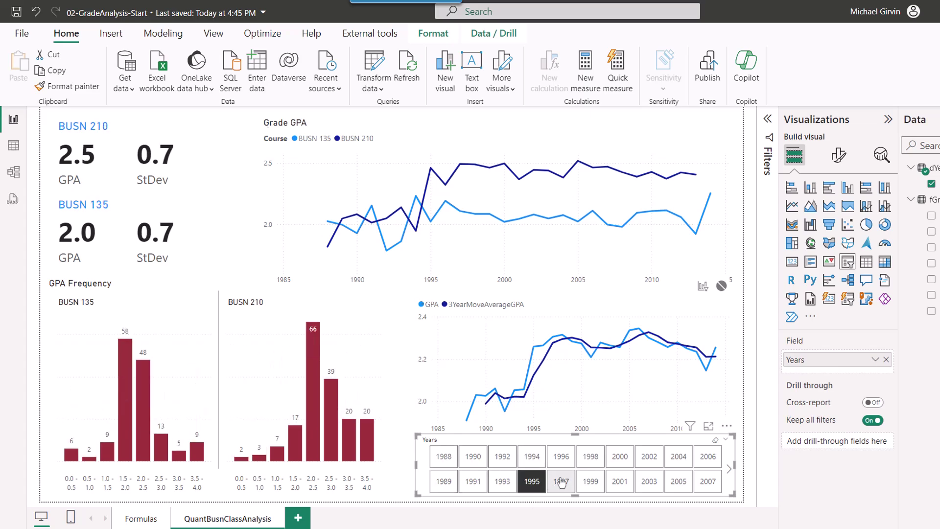
pyautogui.click(562, 460)
pyautogui.click(563, 482)
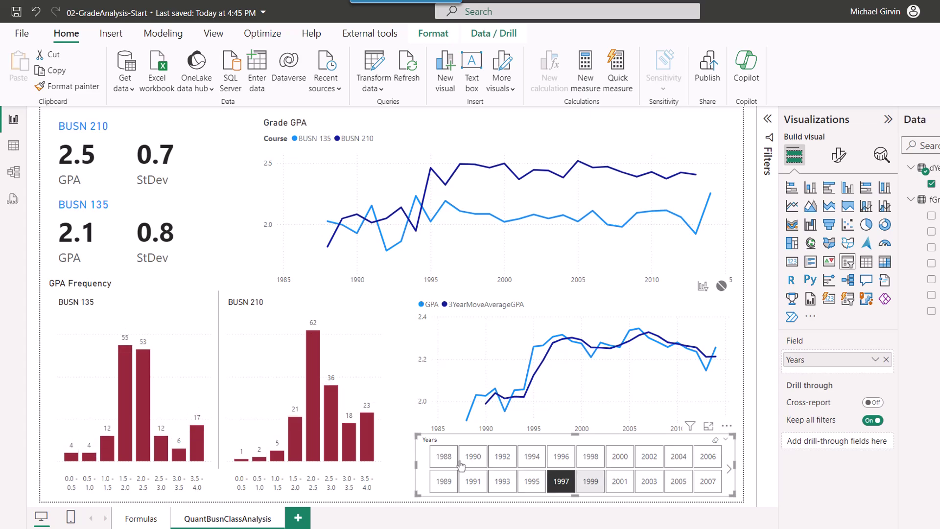
pyautogui.click(590, 481)
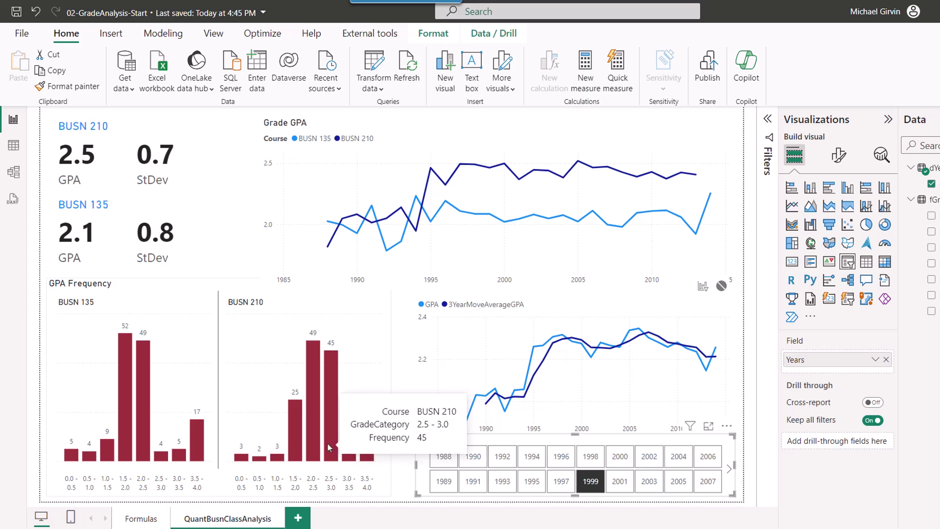
pyautogui.click(649, 482)
pyautogui.click(678, 483)
pyautogui.click(678, 484)
pyautogui.click(678, 484)
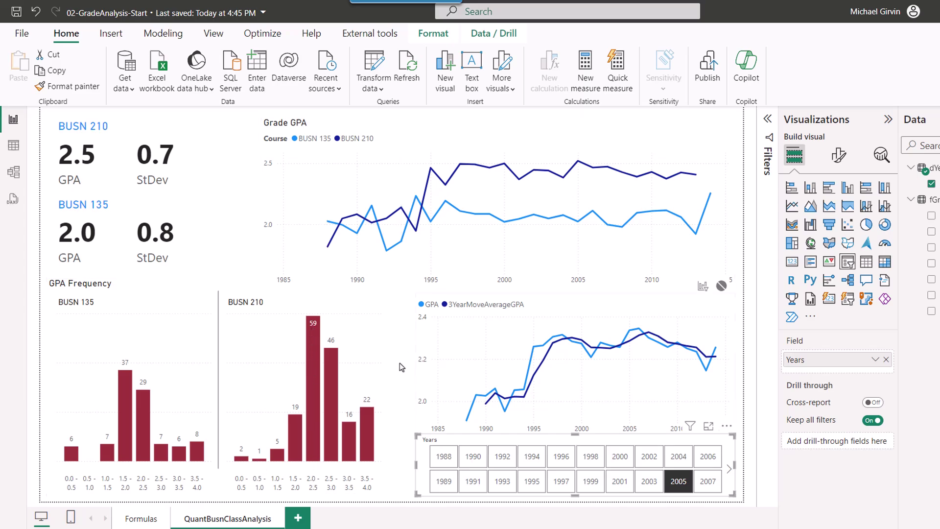
# Step: Check the line charts for grade categories 2.0 - 2.5, 3.0 - 3.5 and 3.5 - 4.0, and clear the category and 2005 filters
pyautogui.click(312, 486)
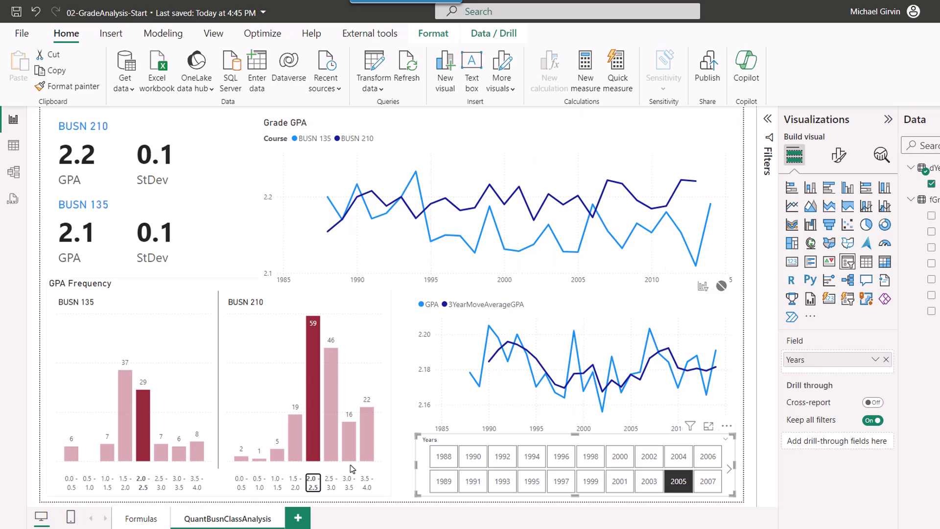
pyautogui.click(366, 487)
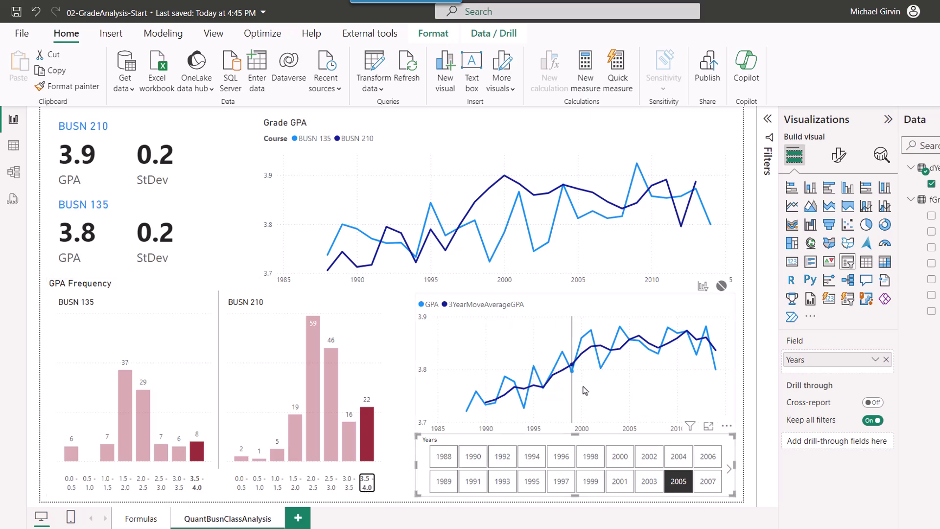
pyautogui.click(349, 485)
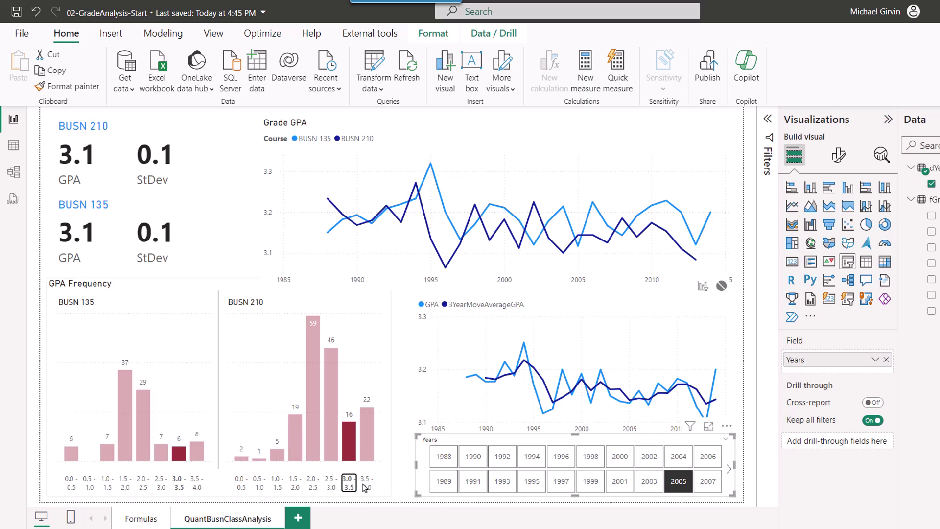
pyautogui.click(366, 484)
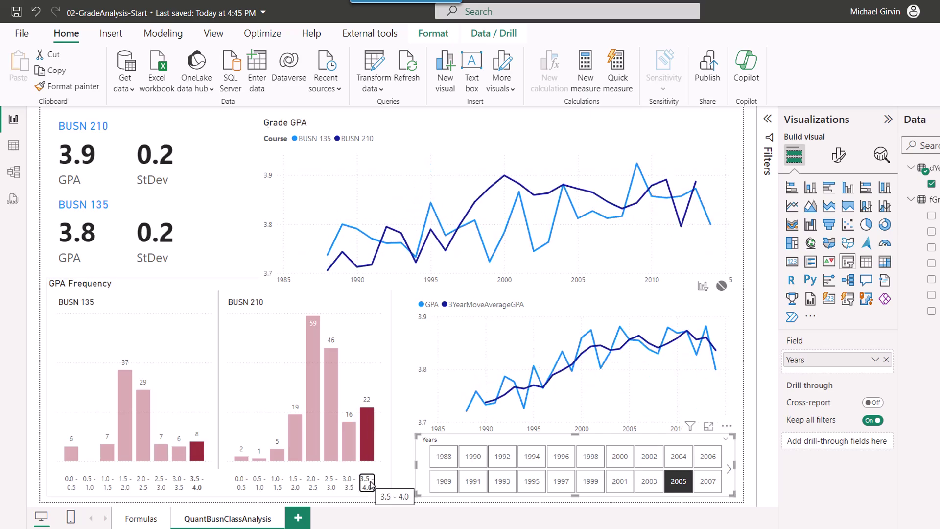
pyautogui.click(371, 482)
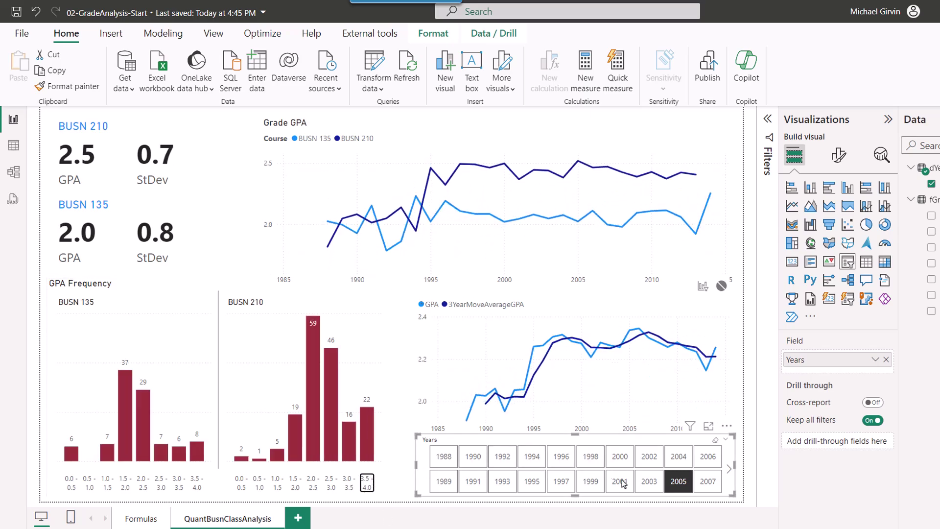
pyautogui.click(678, 481)
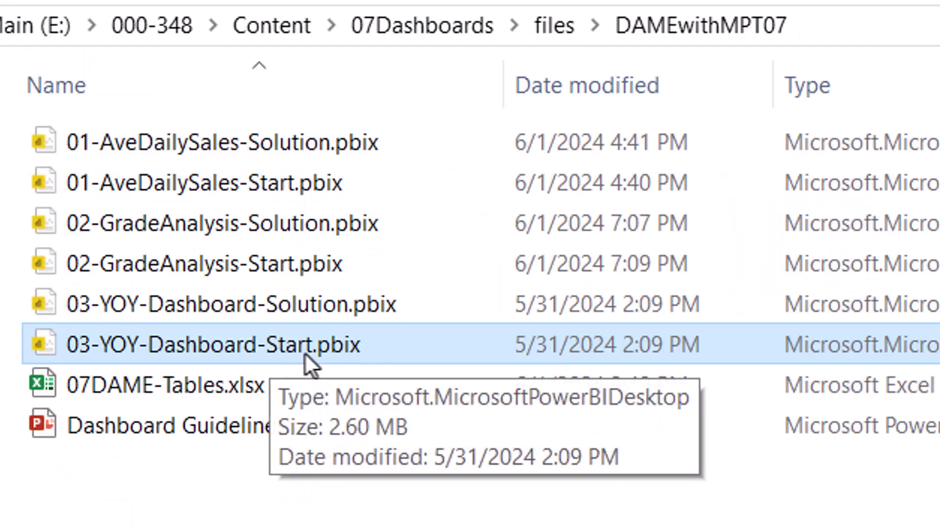
# Step: Open 03-YOY-Dashboard-Start.pbix and display the formula of the CarYOY% measure
pyautogui.doubleClick(423, 347)
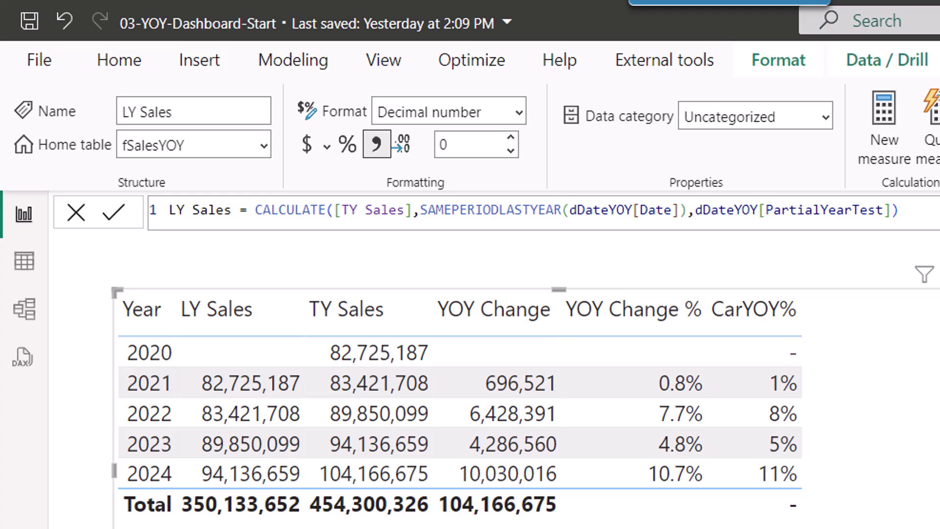
pyautogui.click(935, 314)
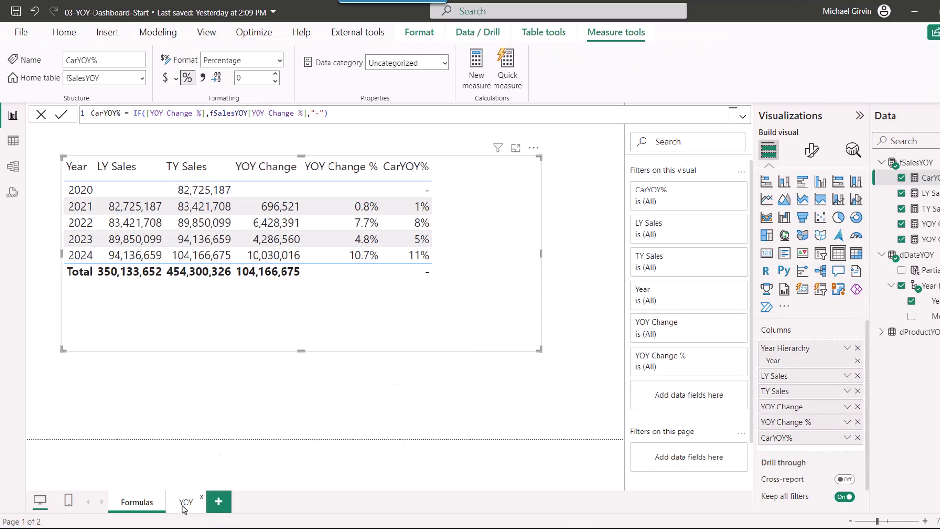
# Step: On the YOY page, add a text box reading "YOY Sales" in 36-point bold and shrink the box to fit the title
pyautogui.click(185, 503)
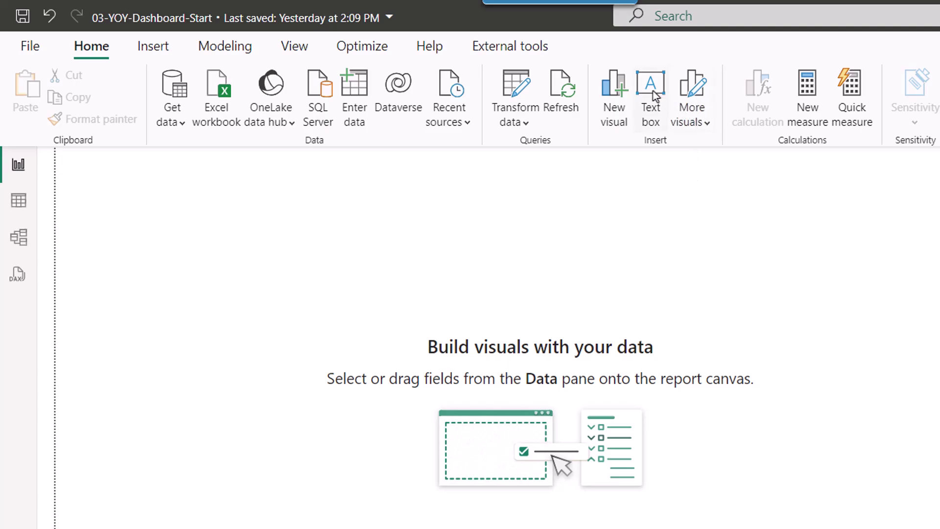
pyautogui.click(456, 63)
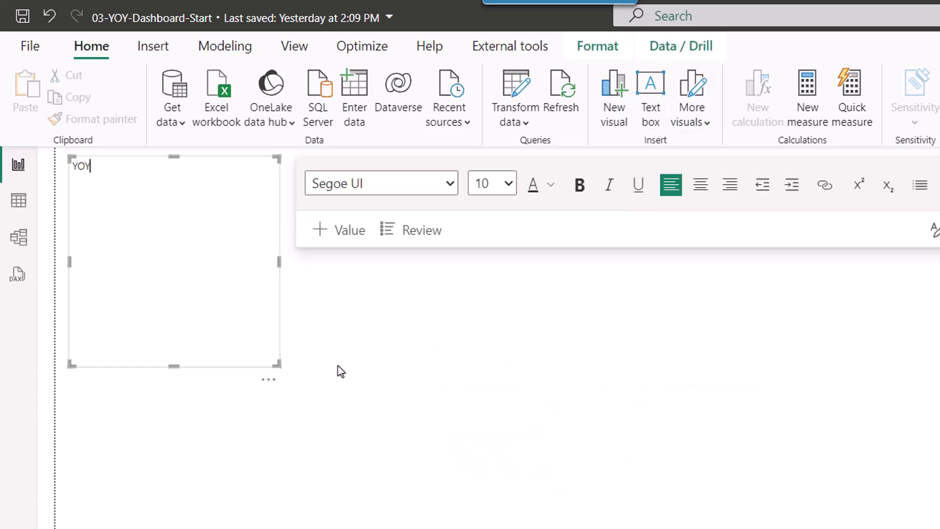
pyautogui.write('YOY Sales')
pyautogui.hotkey('ctrl', 'a')
pyautogui.click(508, 183)
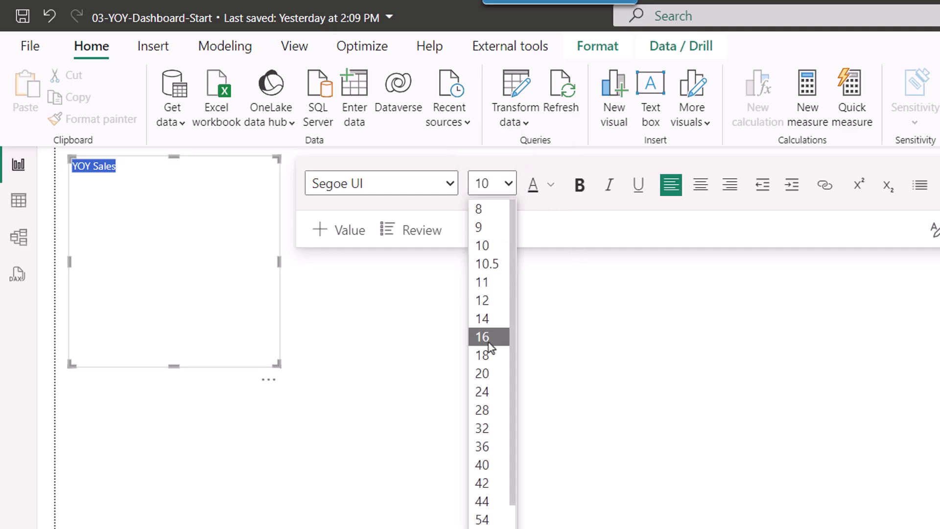
pyautogui.click(489, 449)
pyautogui.hotkey('ctrl', 'b')
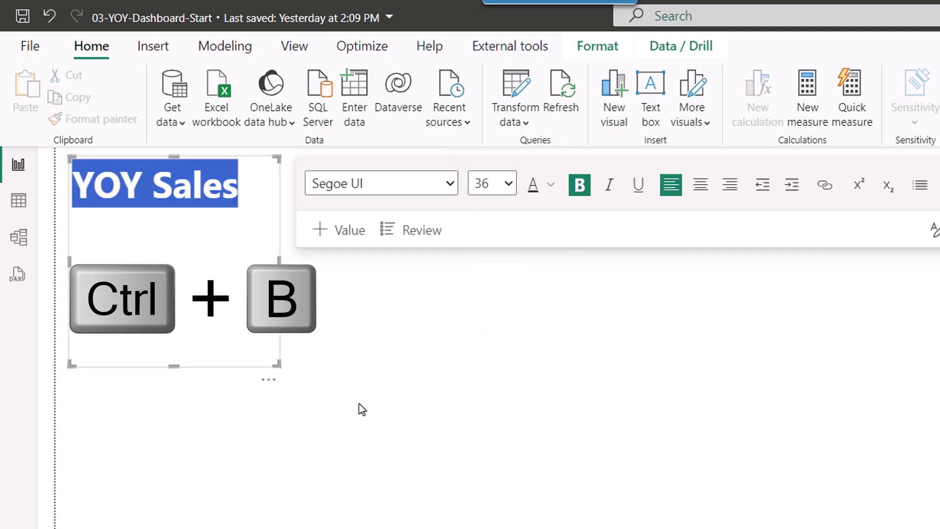
pyautogui.click(243, 241)
pyautogui.moveTo(248, 236); pyautogui.dragTo(238, 233)
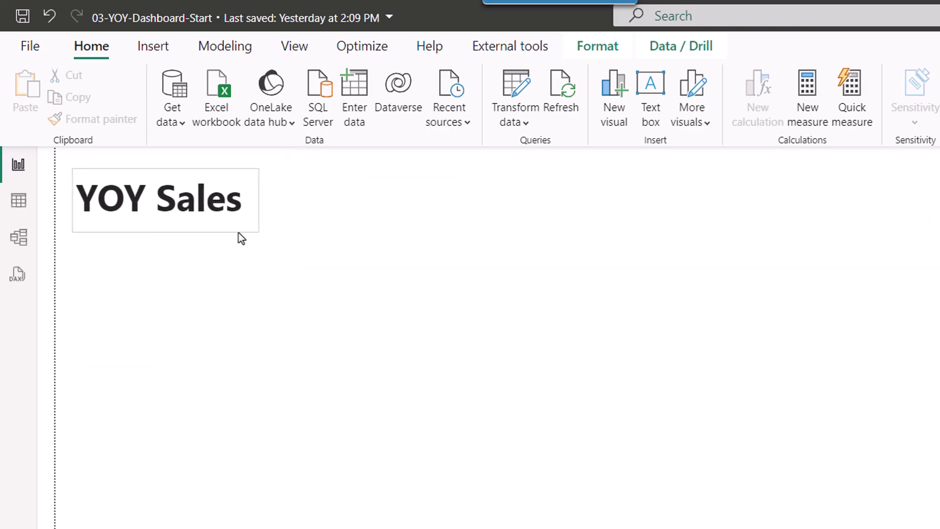
# Step: Add cards for the TY Sales and CarYOY% measures and place them side by side next to the YOY Sales title
pyautogui.click(869, 386)
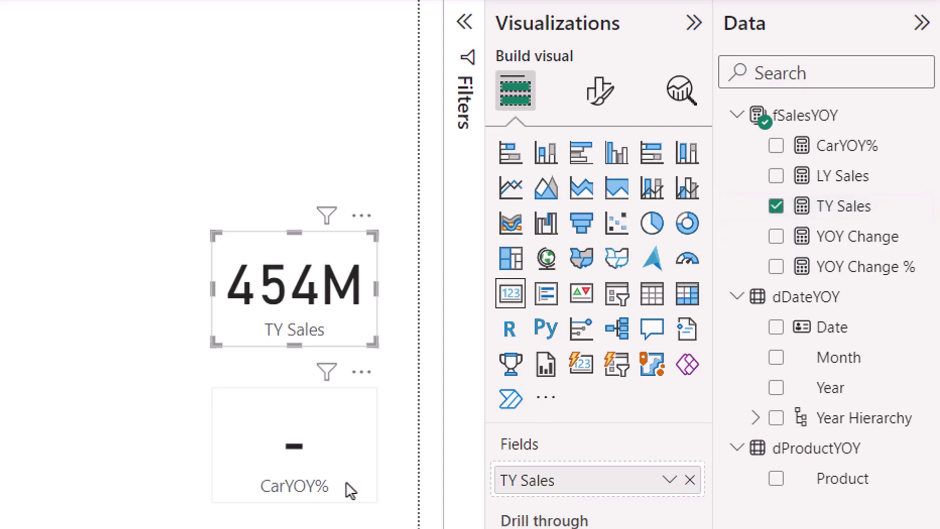
pyautogui.click(345, 459)
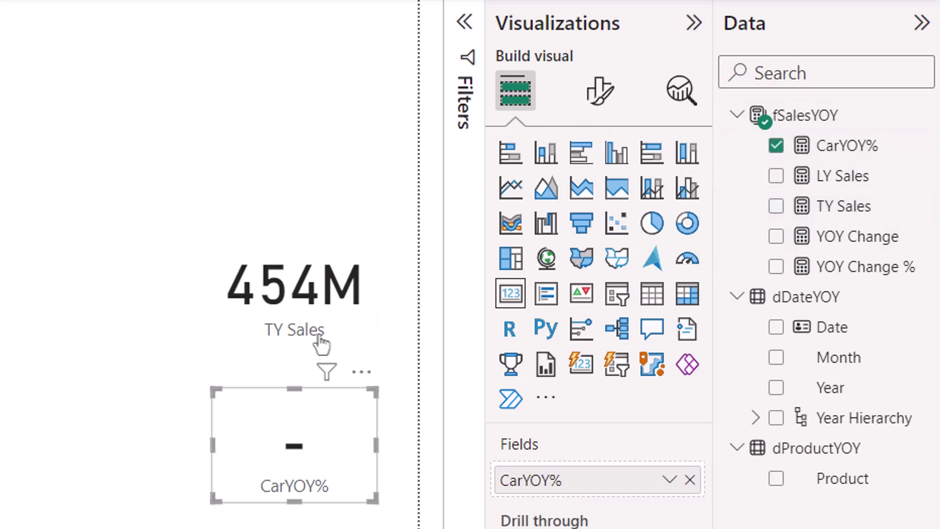
pyautogui.moveTo(223, 348); pyautogui.dragTo(0, 147)
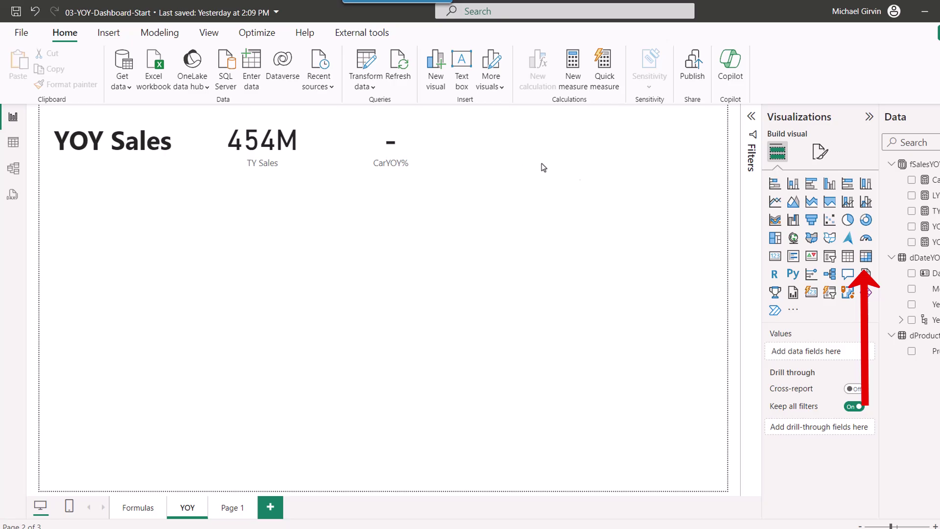
# Step: Insert a matrix and create a Year Hierarchy in dDateYOY containing Year and Month
pyautogui.click(866, 258)
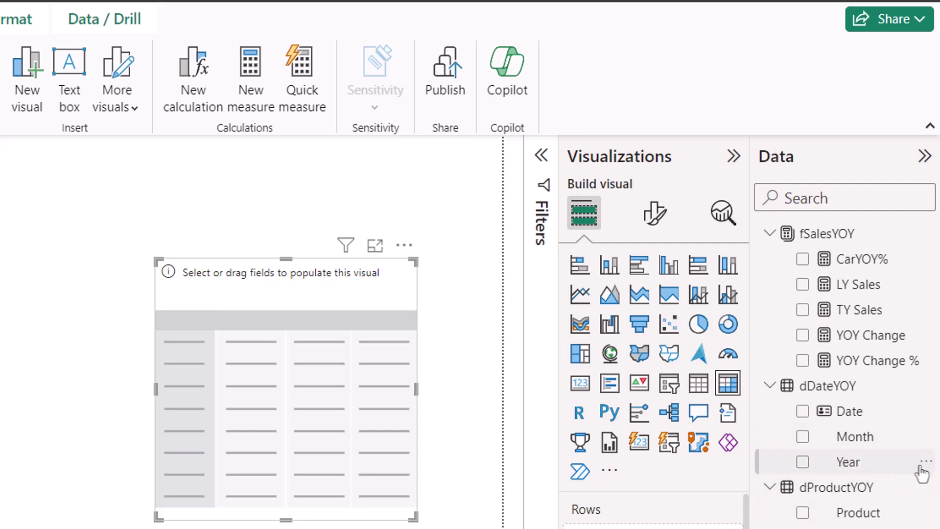
pyautogui.click(925, 462)
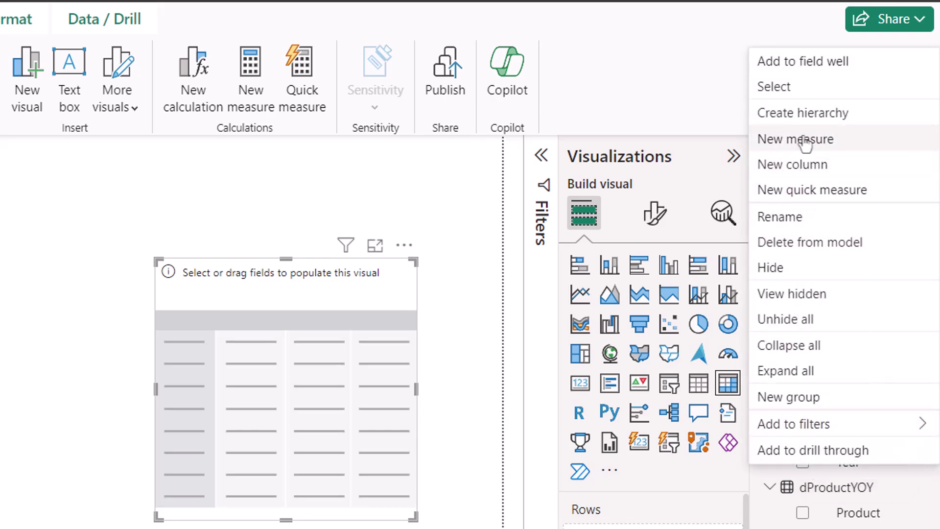
pyautogui.click(802, 113)
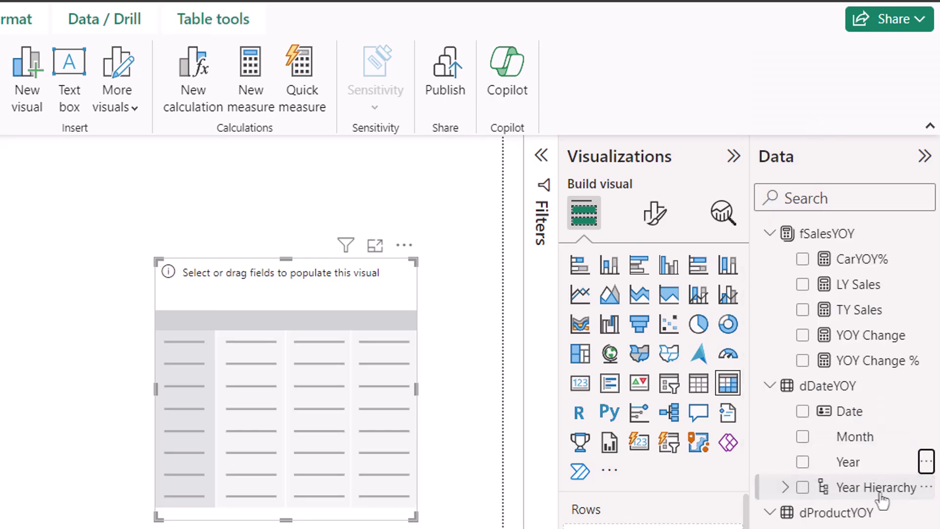
pyautogui.click(925, 438)
pyautogui.moveTo(822, 94)
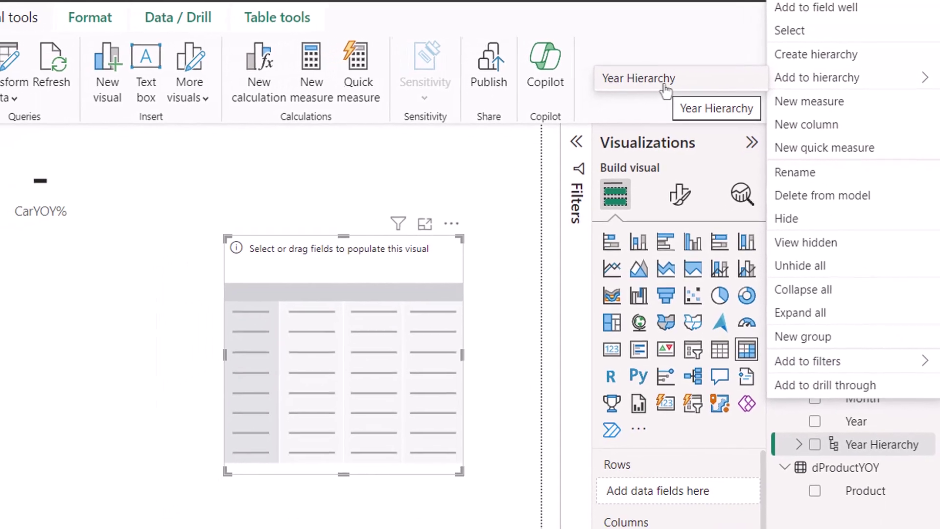
pyautogui.click(671, 93)
pyautogui.click(805, 422)
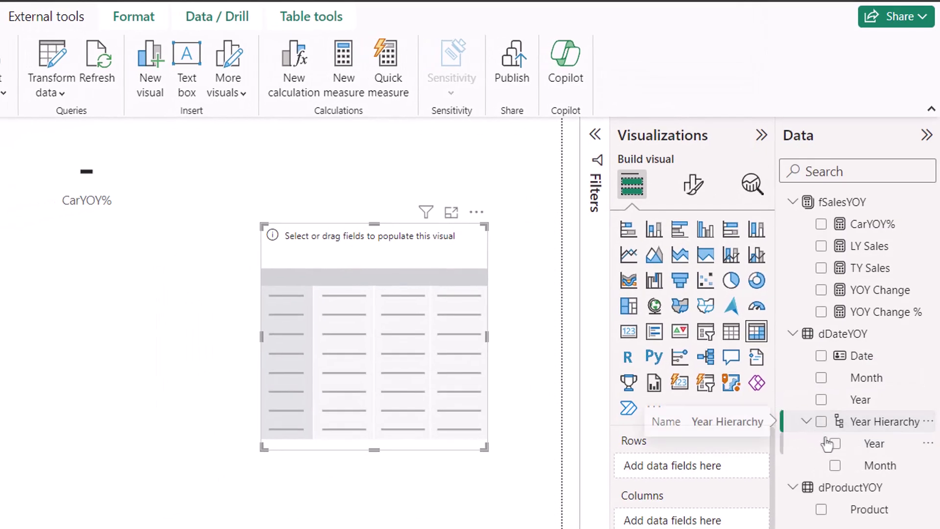
pyautogui.click(806, 421)
# Step: Put the Year Hierarchy in the matrix rows, expand all its levels, and move and enlarge the matrix beside the cards
pyautogui.moveTo(833, 421); pyautogui.dragTo(667, 447)
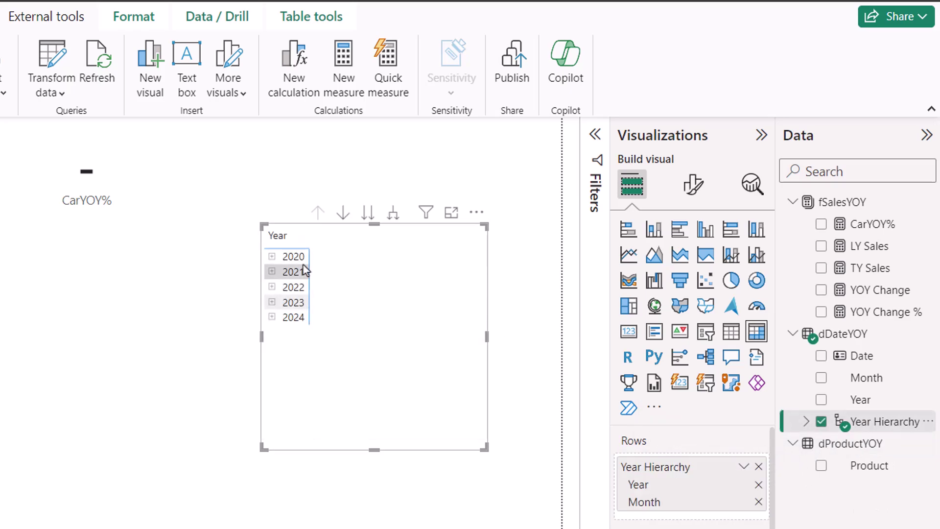
pyautogui.rightClick(296, 269)
pyautogui.moveTo(310, 272)
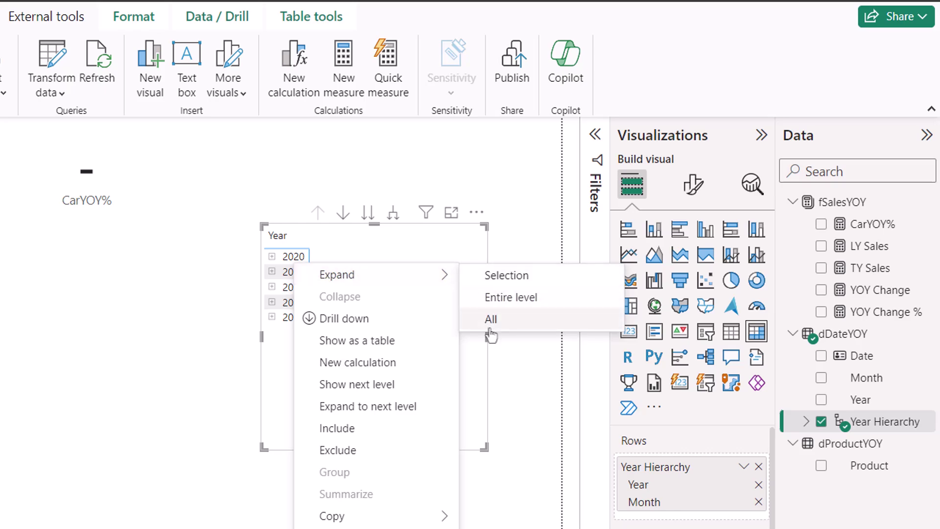
pyautogui.click(491, 318)
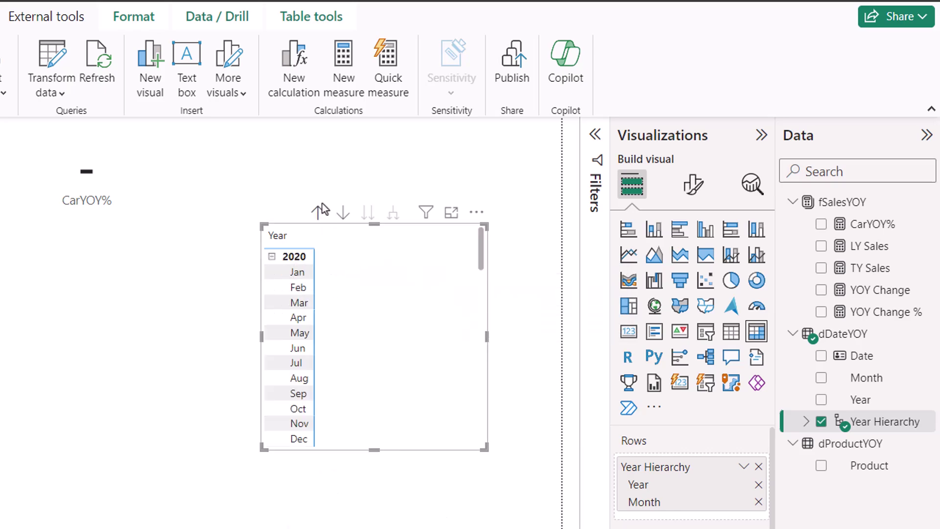
pyautogui.moveTo(322, 231); pyautogui.dragTo(312, 147)
pyautogui.moveTo(474, 363); pyautogui.dragTo(545, 492)
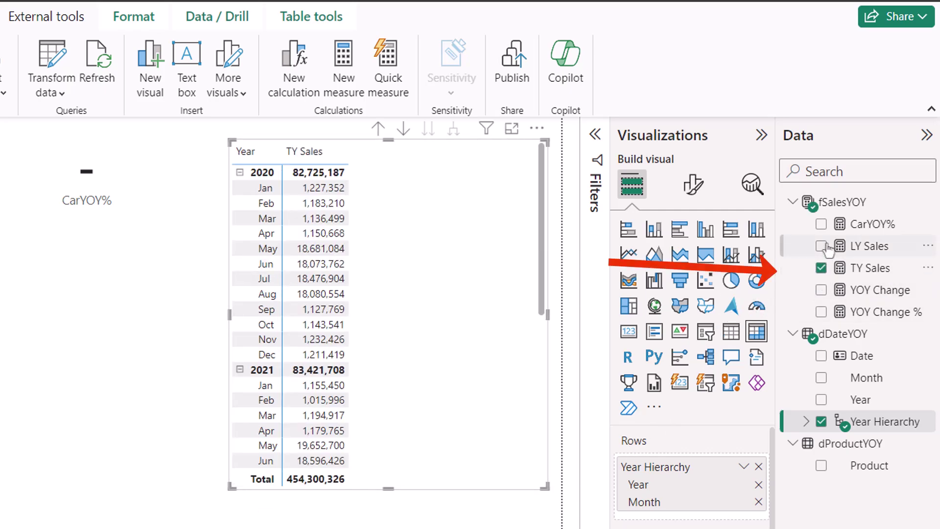
# Step: Add TY Sales, LY Sales, YOY Change and YOY Change % to the matrix, then widen it and reduce its height
pyautogui.click(821, 246)
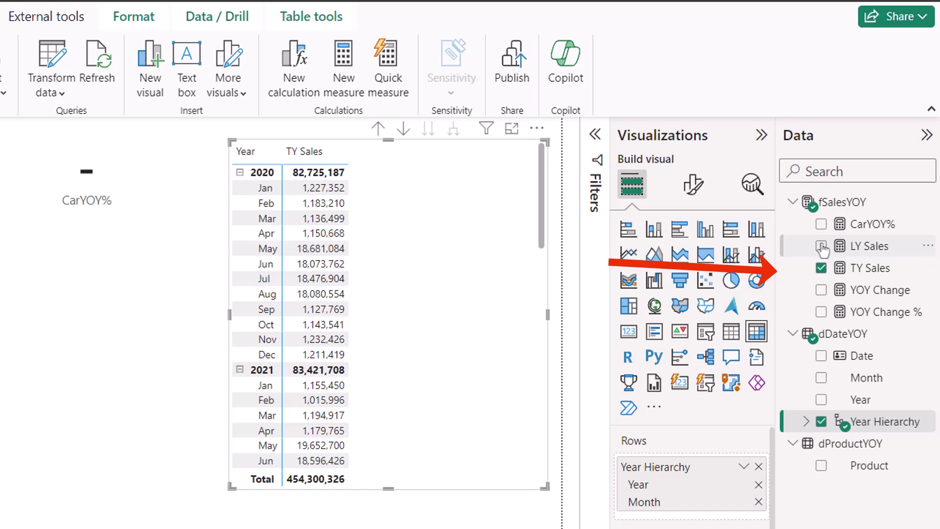
pyautogui.click(821, 289)
pyautogui.click(821, 311)
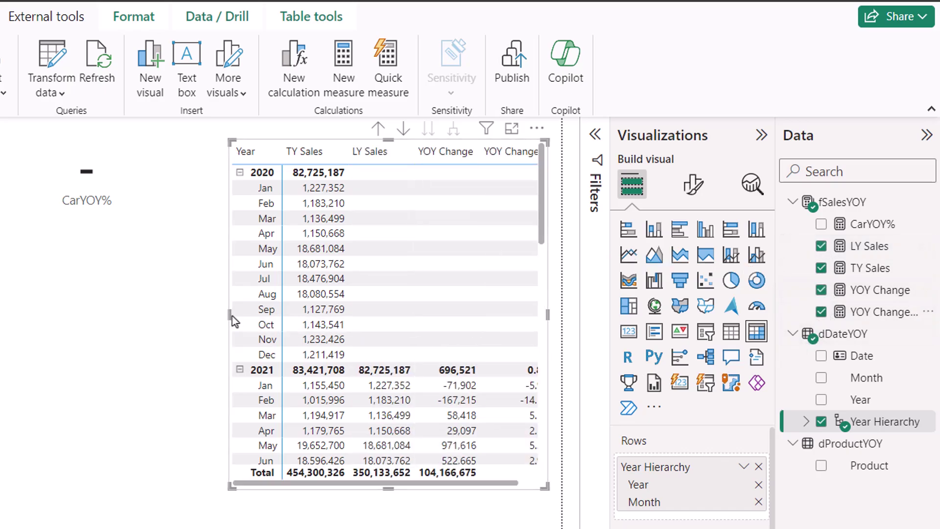
pyautogui.moveTo(225, 314); pyautogui.dragTo(203, 314)
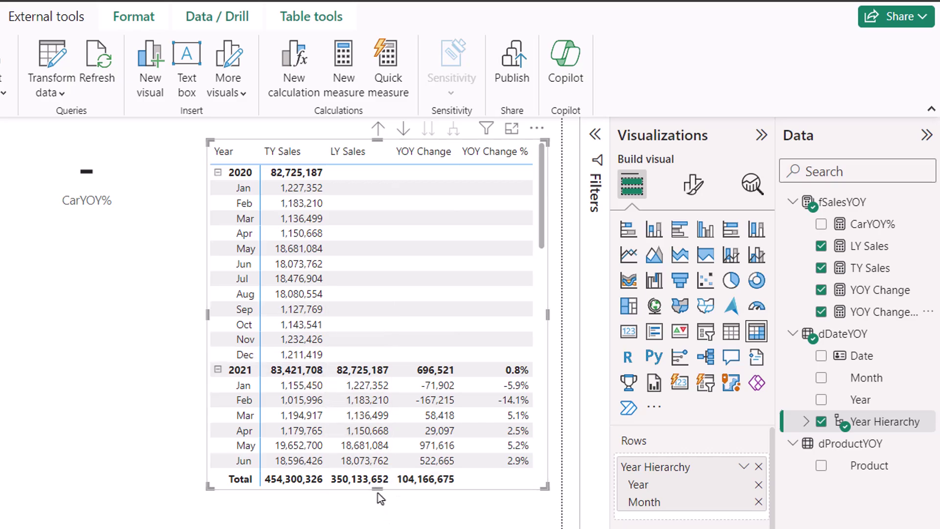
pyautogui.moveTo(377, 488); pyautogui.dragTo(369, 400)
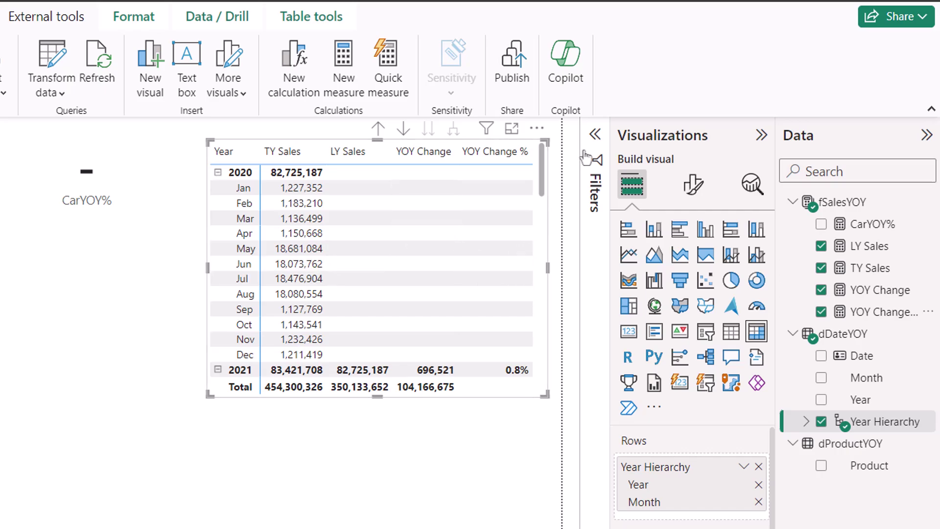
# Step: Apply a page-level filter on Year with the condition is greater than 2020
pyautogui.click(595, 134)
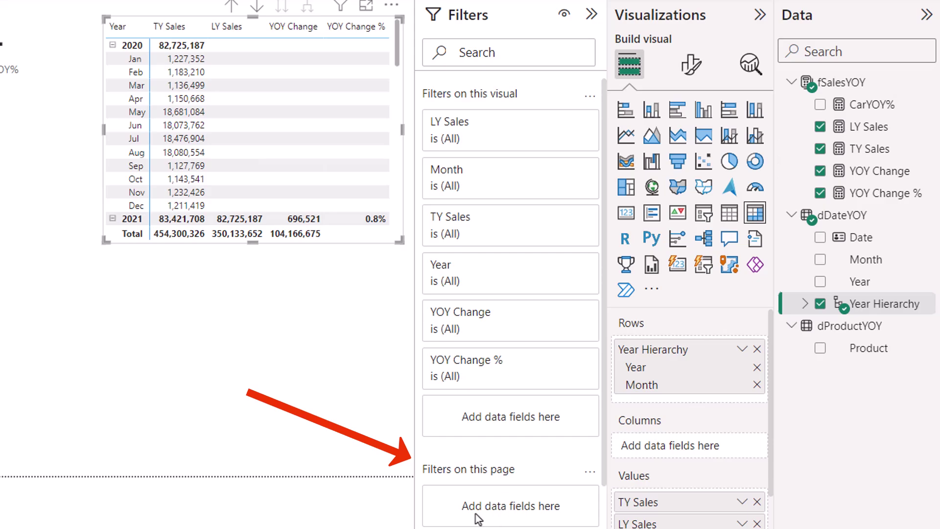
pyautogui.moveTo(869, 288); pyautogui.dragTo(531, 511)
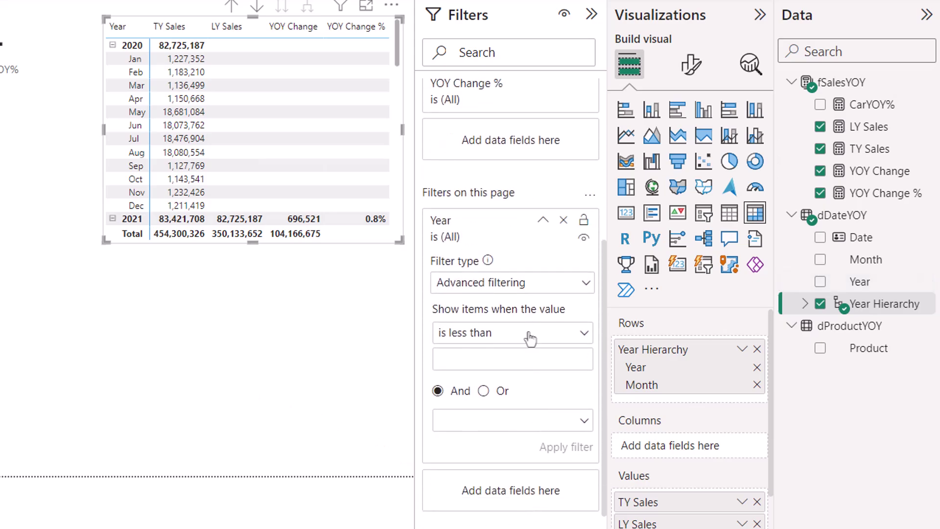
pyautogui.click(530, 338)
pyautogui.click(482, 402)
pyautogui.click(519, 357)
pyautogui.write('2020')
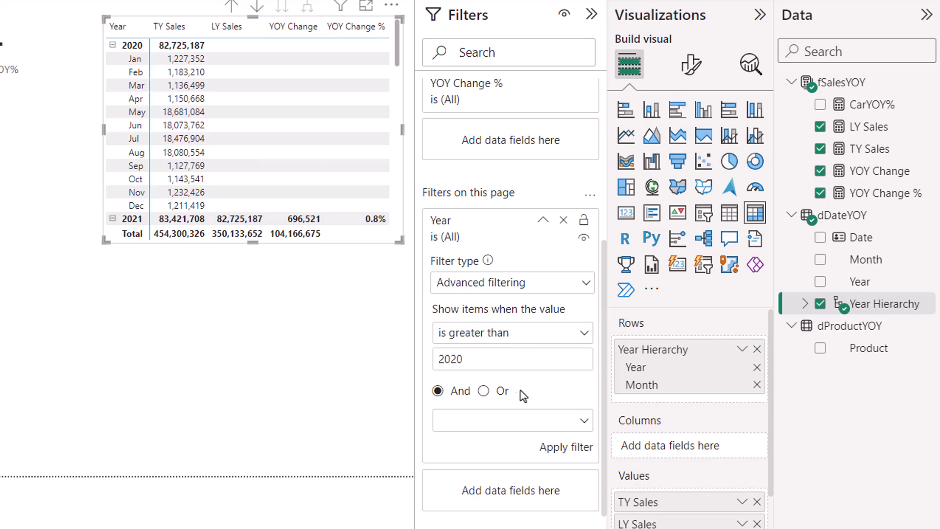
pyautogui.click(548, 453)
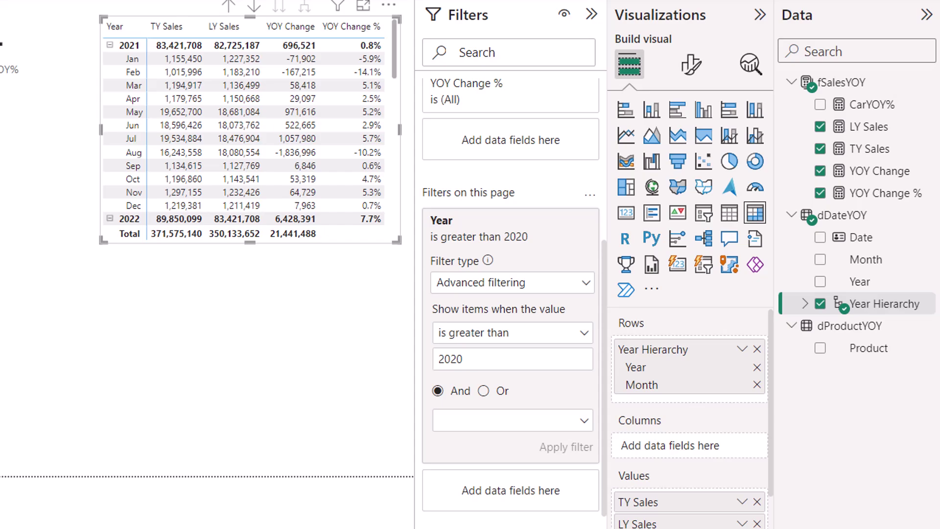
pyautogui.press('Escape')
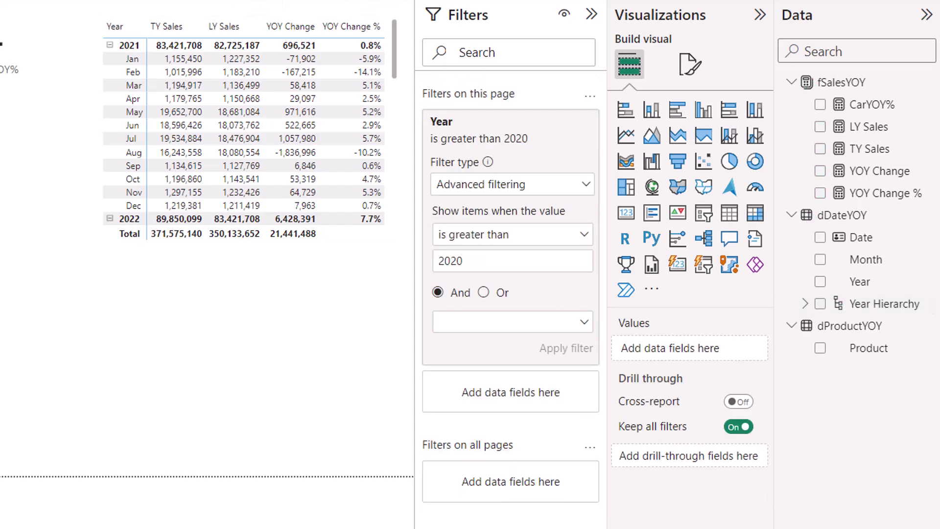
# Step: Add a clustered column chart of YOY Change % by Year Hierarchy below the cards, enlarge it and expand it to months with data labels
pyautogui.click(703, 115)
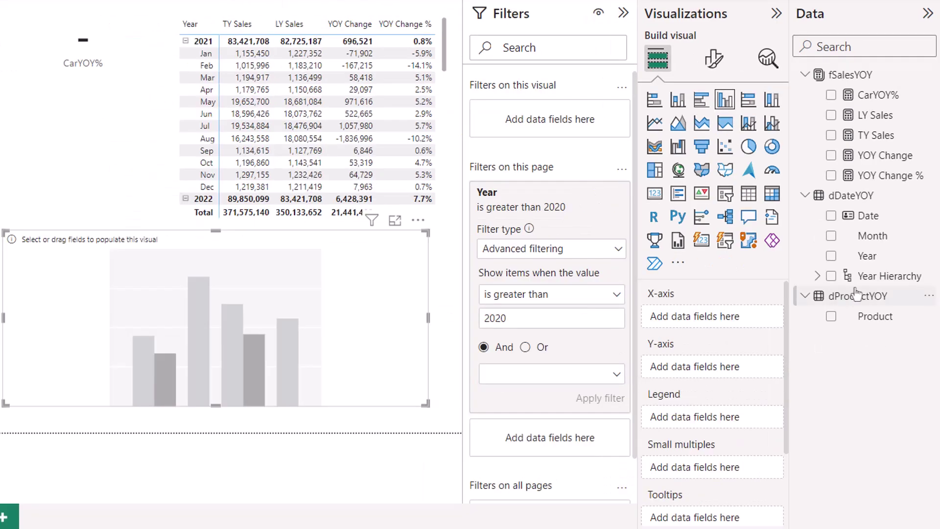
pyautogui.moveTo(881, 304); pyautogui.dragTo(729, 319)
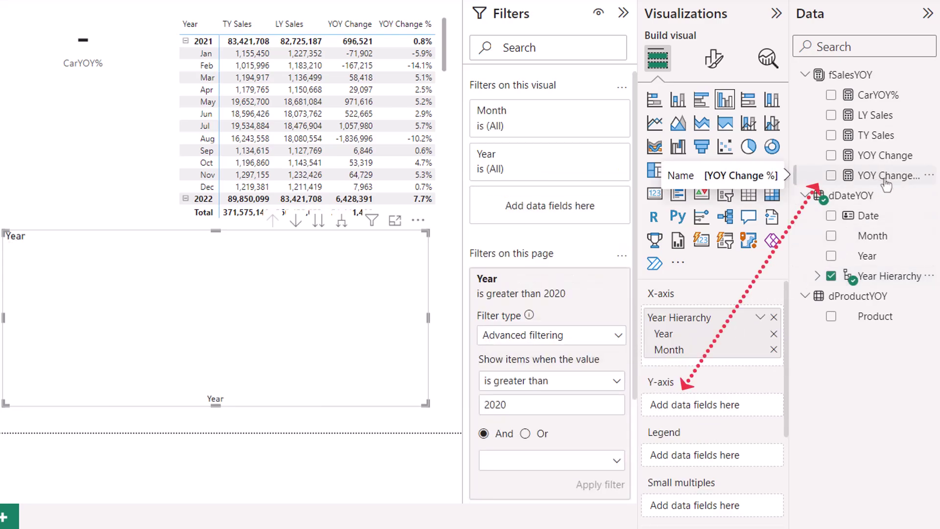
pyautogui.moveTo(888, 185)
pyautogui.mouseDown()
pyautogui.moveTo(785, 220)
pyautogui.moveTo(728, 408)
pyautogui.mouseUp()
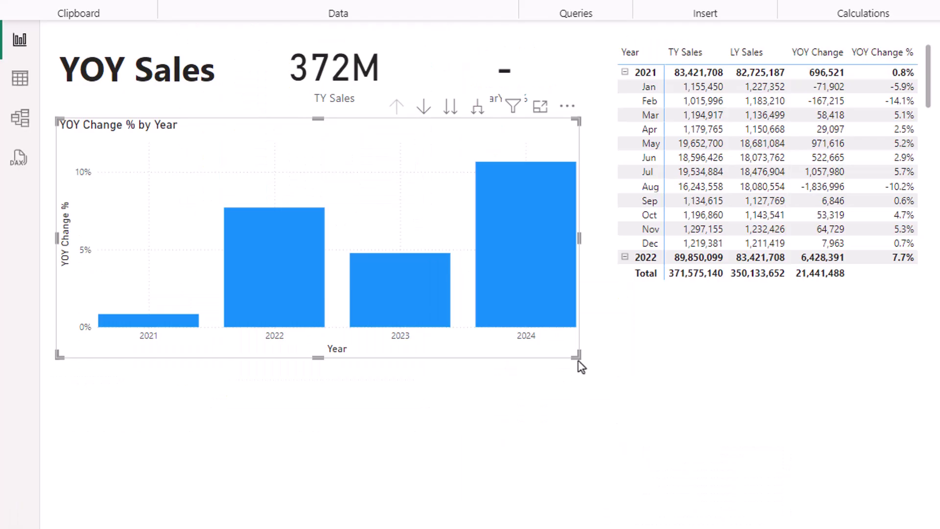
pyautogui.click(587, 372)
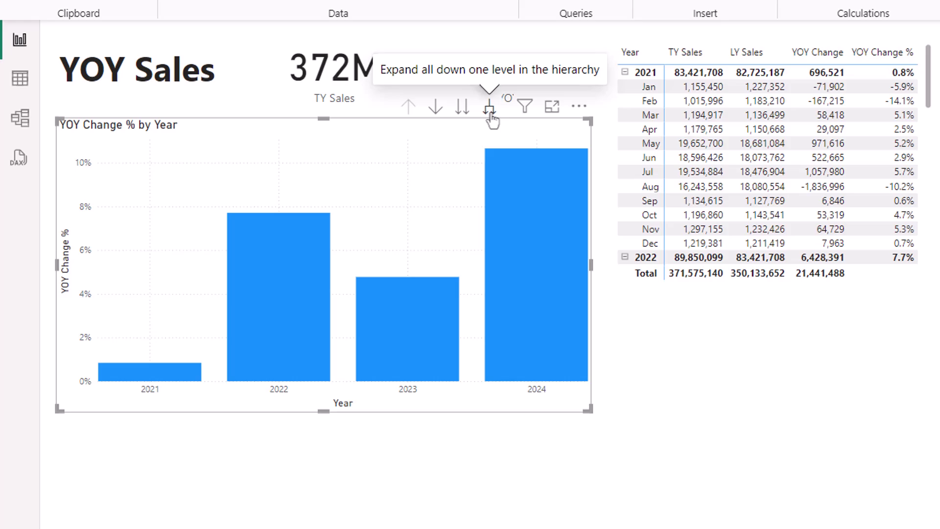
pyautogui.click(490, 113)
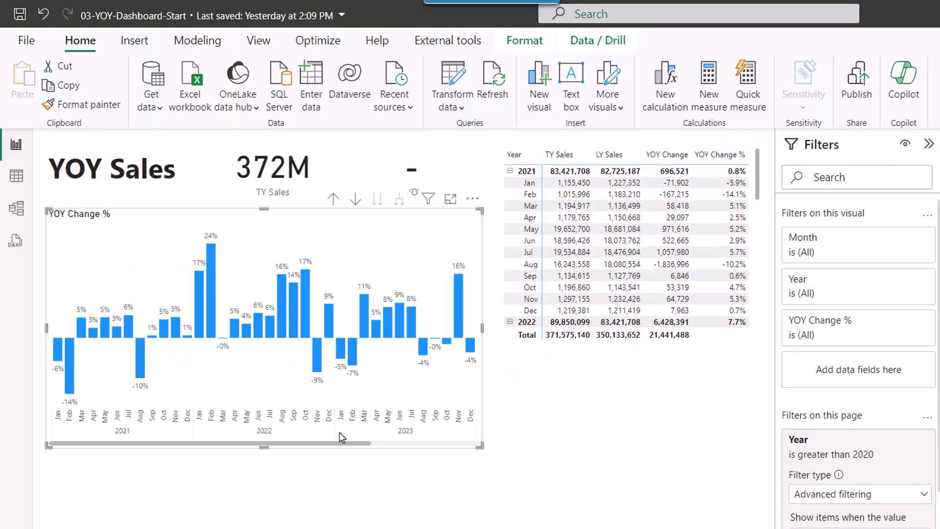
# Step: Add a tile-style Year slicer below the column chart and switch the page between 2021 and 2022, leaving 2021 selected
pyautogui.click(160, 503)
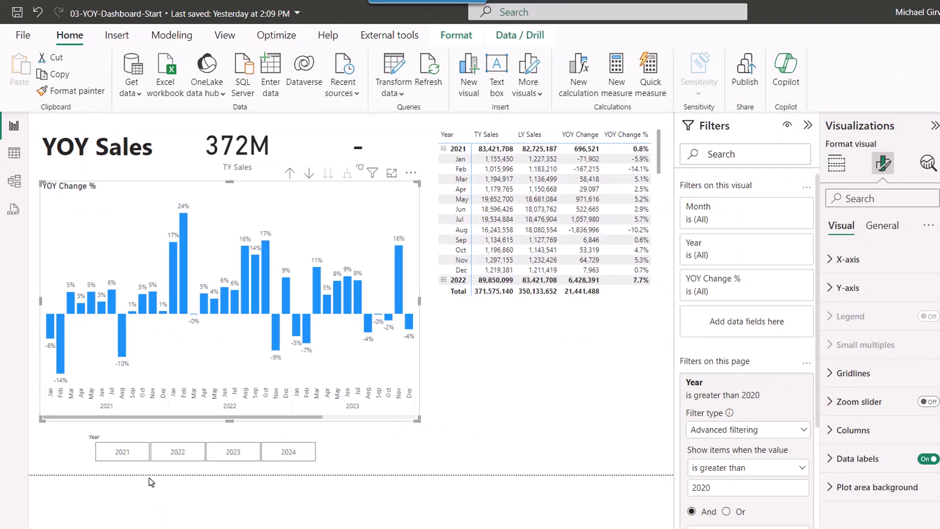
pyautogui.click(127, 458)
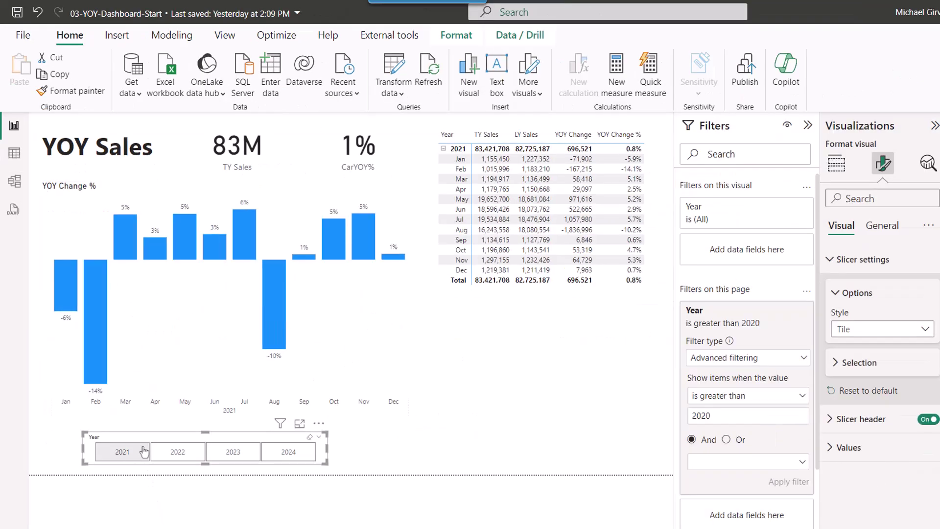
pyautogui.click(188, 455)
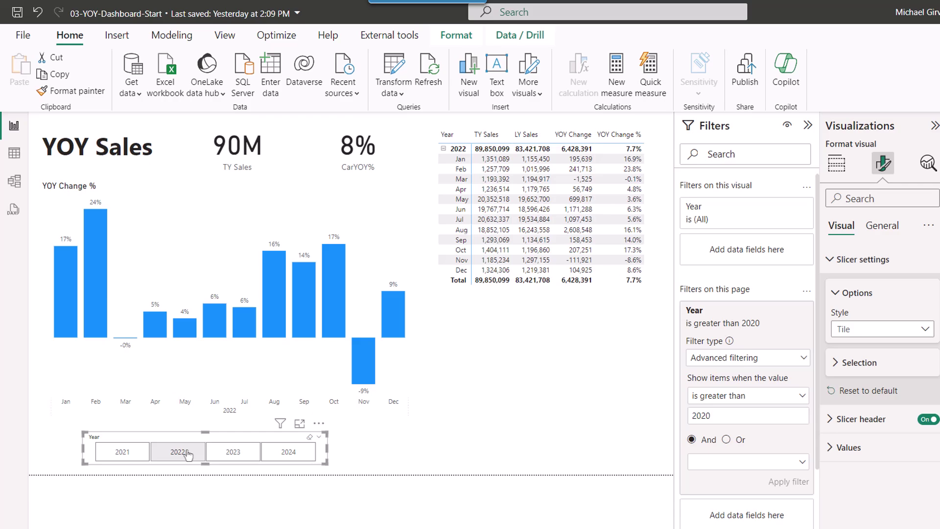
pyautogui.click(133, 458)
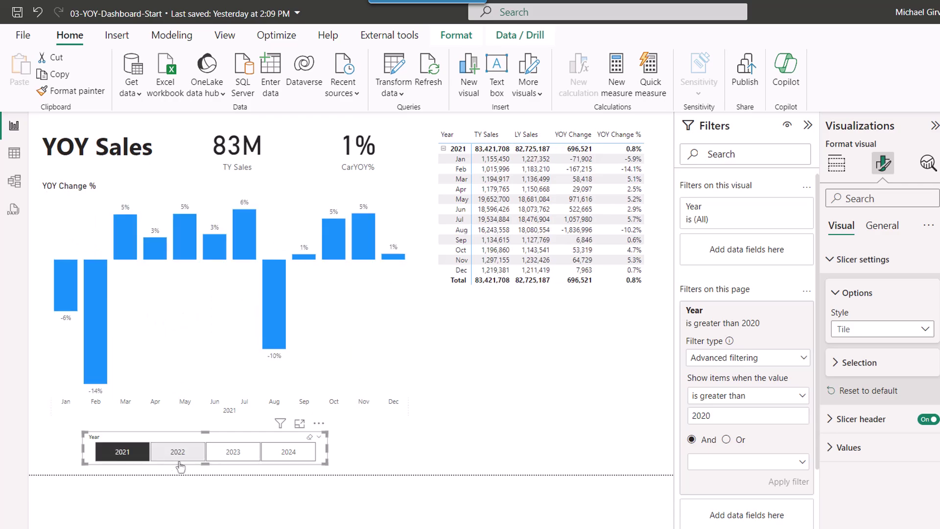
pyautogui.click(470, 337)
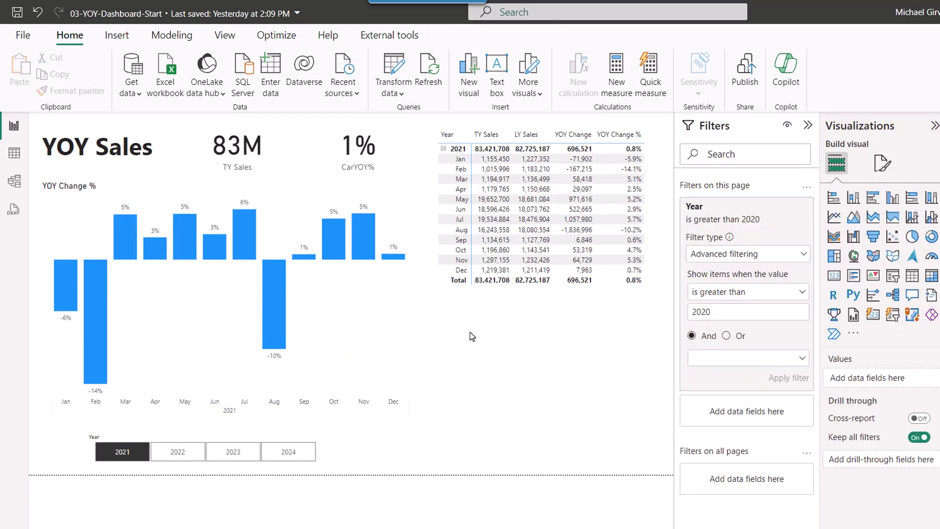
# Step: Add a clustered bar chart of YOY Change % by Product below the matrix and enlarge it to fit all products
pyautogui.click(872, 197)
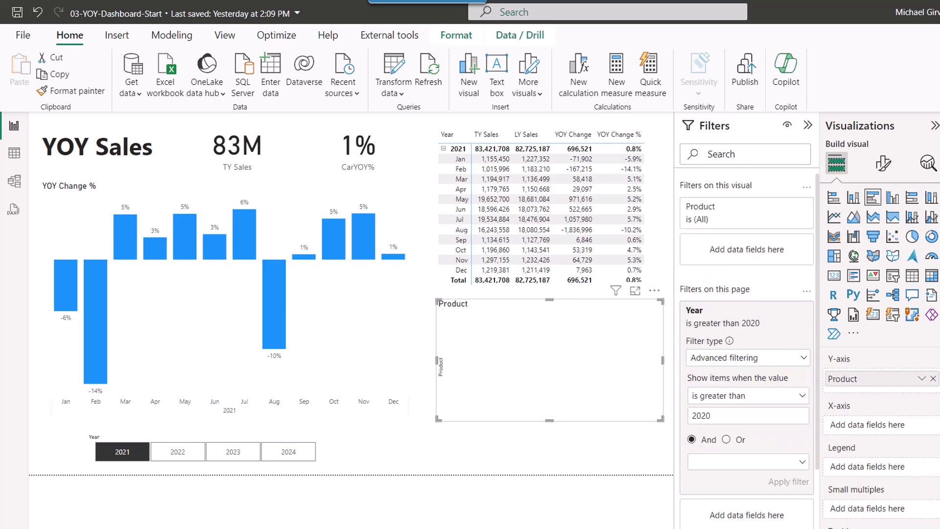
pyautogui.moveTo(935, 259); pyautogui.dragTo(876, 425)
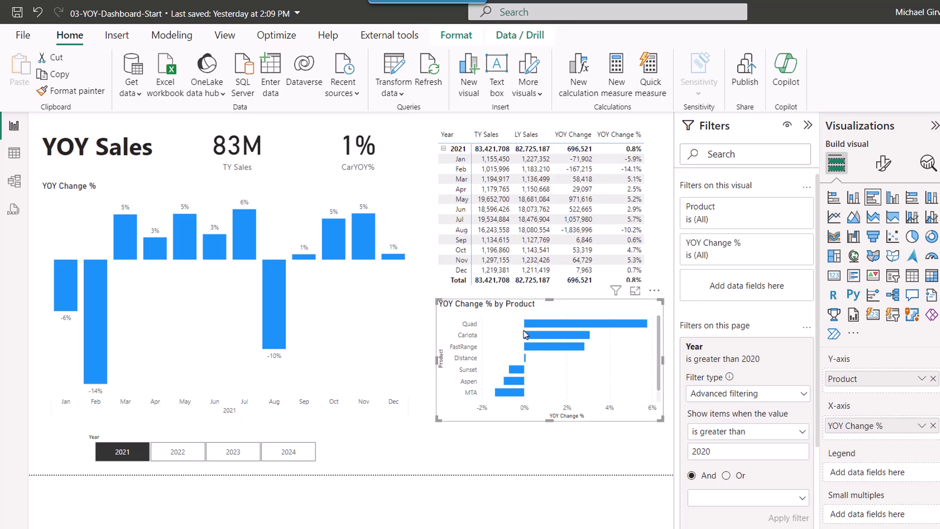
pyautogui.moveTo(490, 420); pyautogui.dragTo(576, 462)
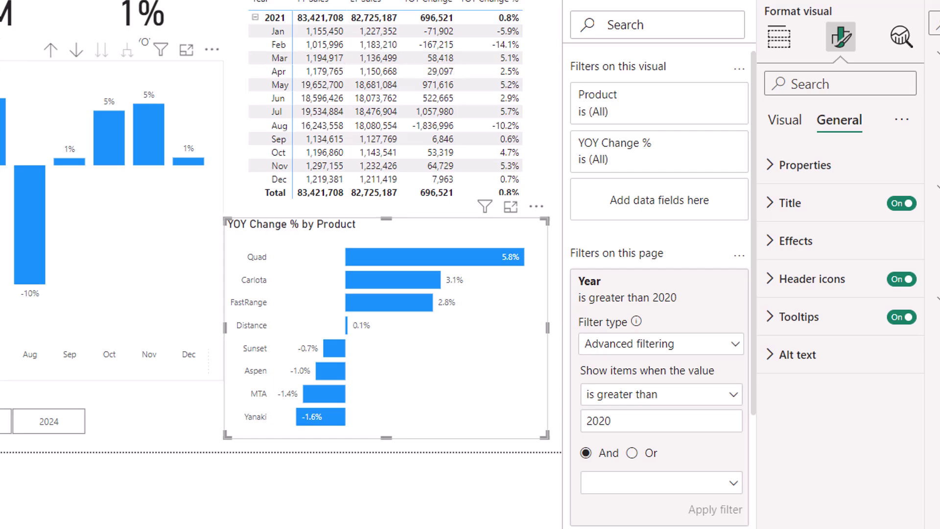
# Step: Change the bar color of the YOY Change % by Product chart to dark blue
pyautogui.click(791, 124)
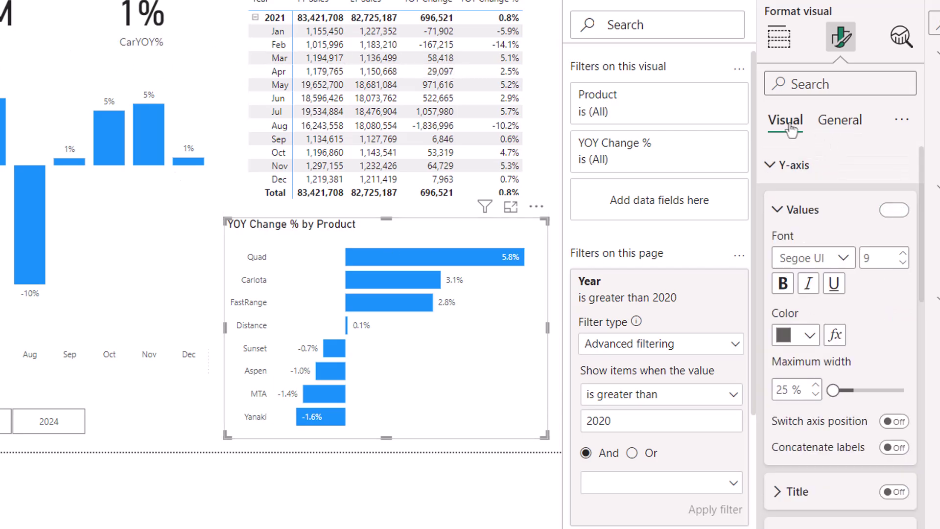
pyautogui.scroll(-10, 761, 318)
pyautogui.click(775, 461)
pyautogui.scroll(-8, 805, 343)
pyautogui.click(809, 276)
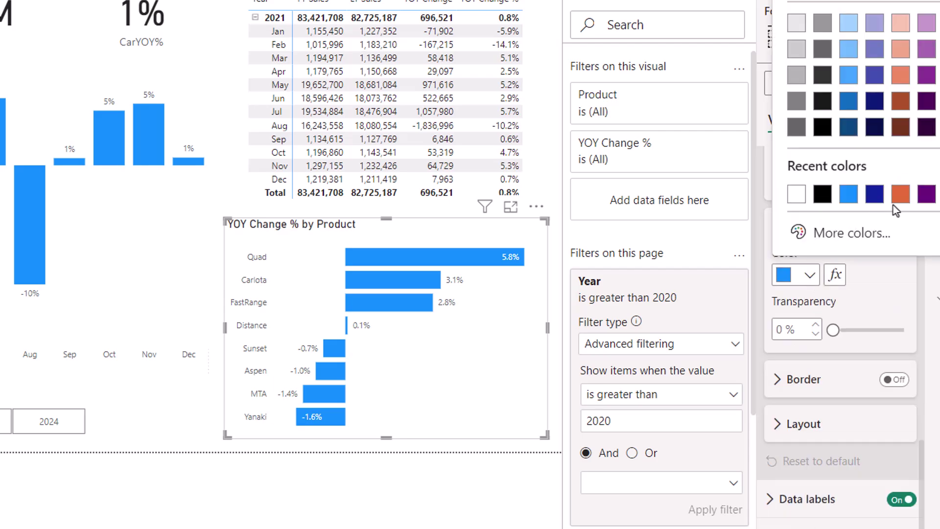
pyautogui.click(874, 194)
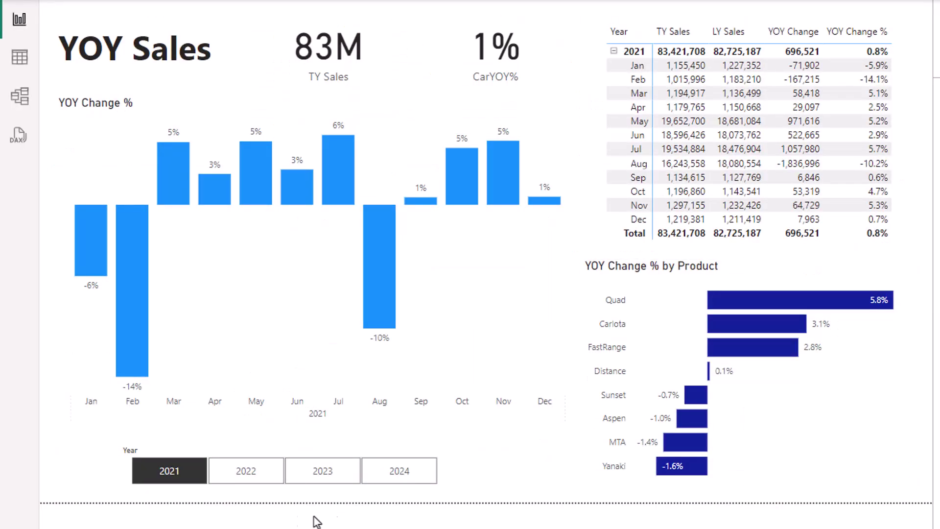
# Step: Check the dashboard for 2022, 2023 and 2024 with the Year slicer, then return it to 2021
pyautogui.click(256, 474)
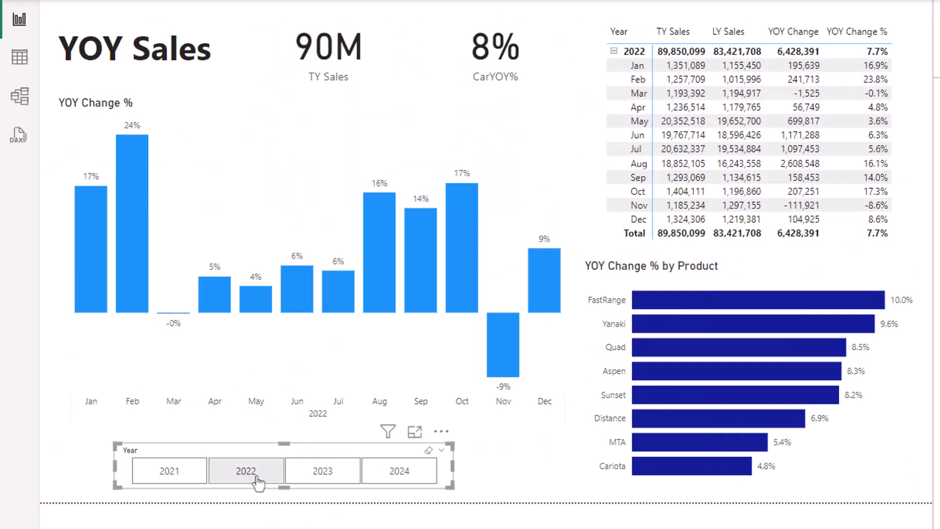
pyautogui.click(331, 478)
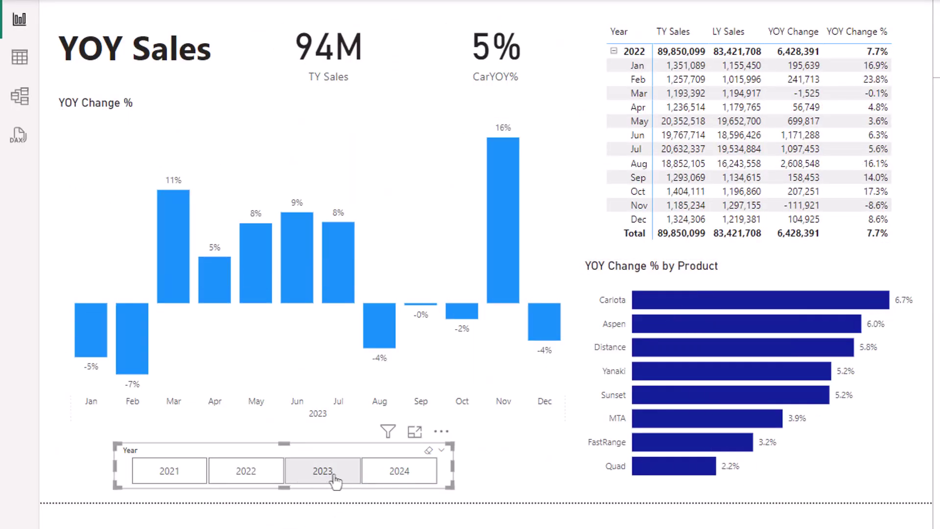
pyautogui.click(405, 478)
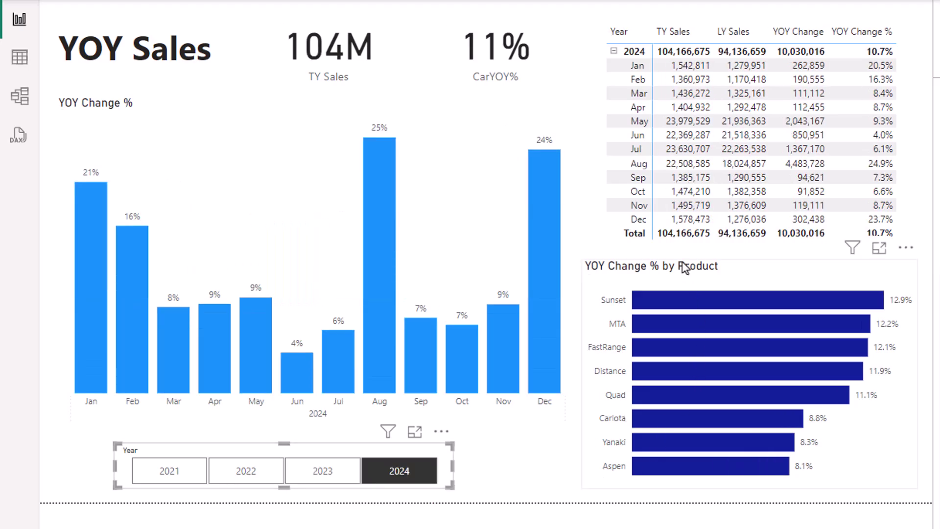
pyautogui.moveTo(750, 426)
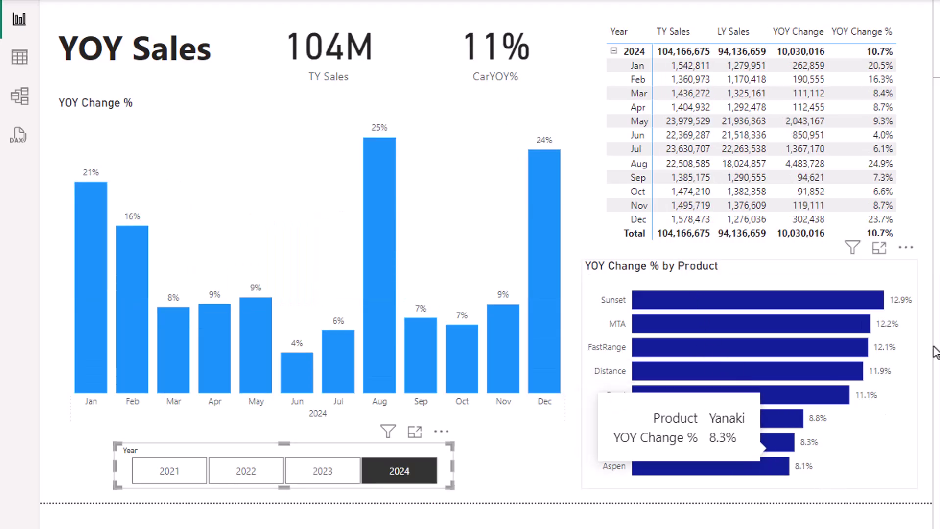
pyautogui.click(166, 479)
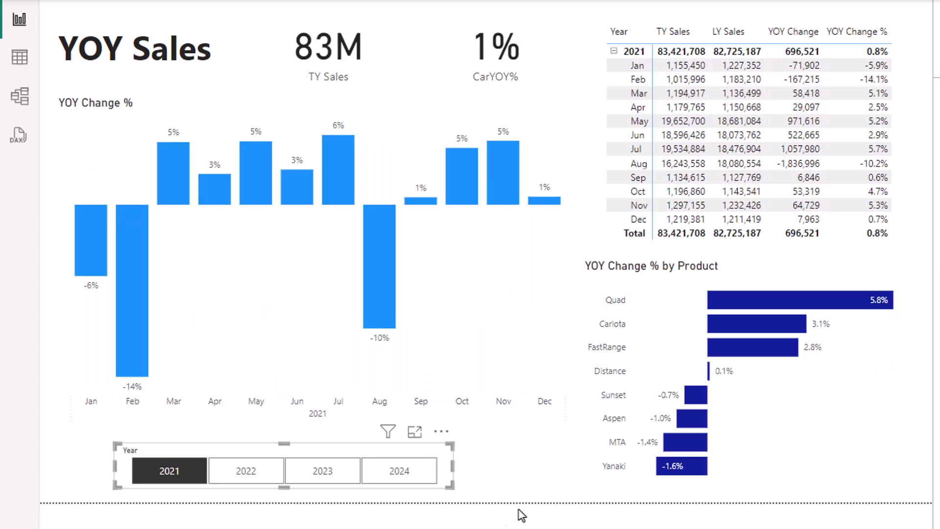